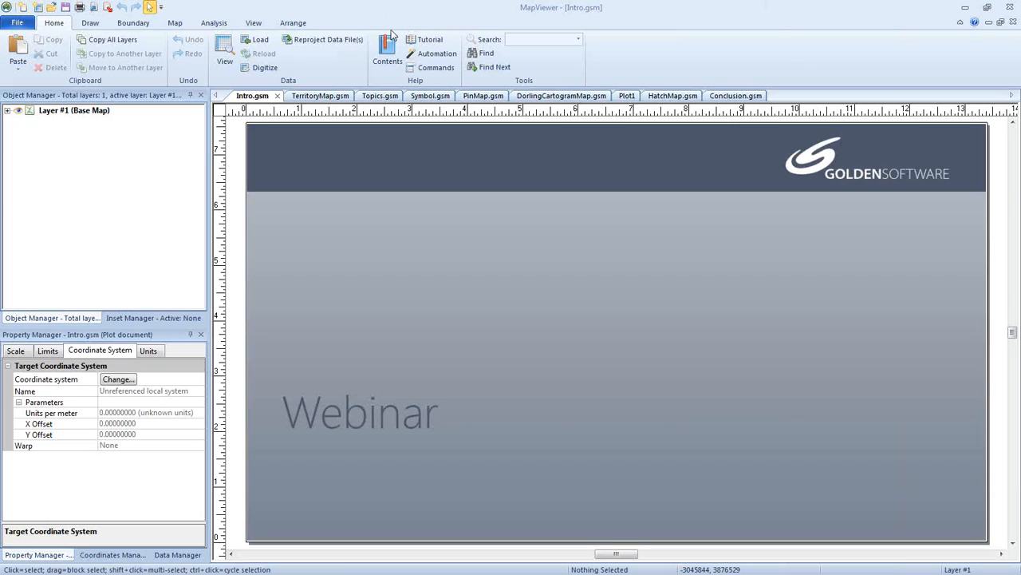
Bring up the TerritoryMap.gsm document and open the ribbon customization dialog, moving it clear of the map.
left_click(381, 95)
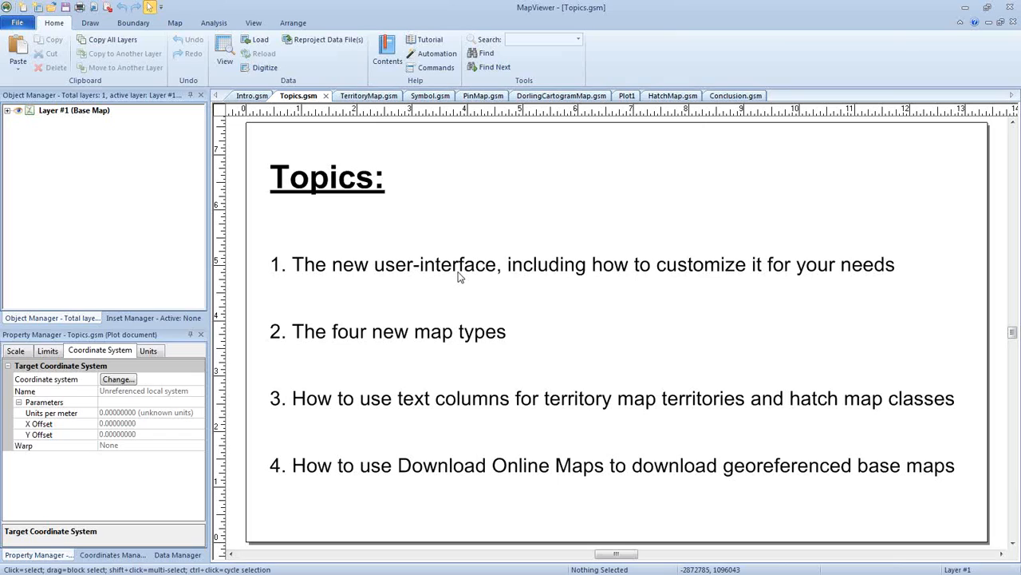
left_click(370, 96)
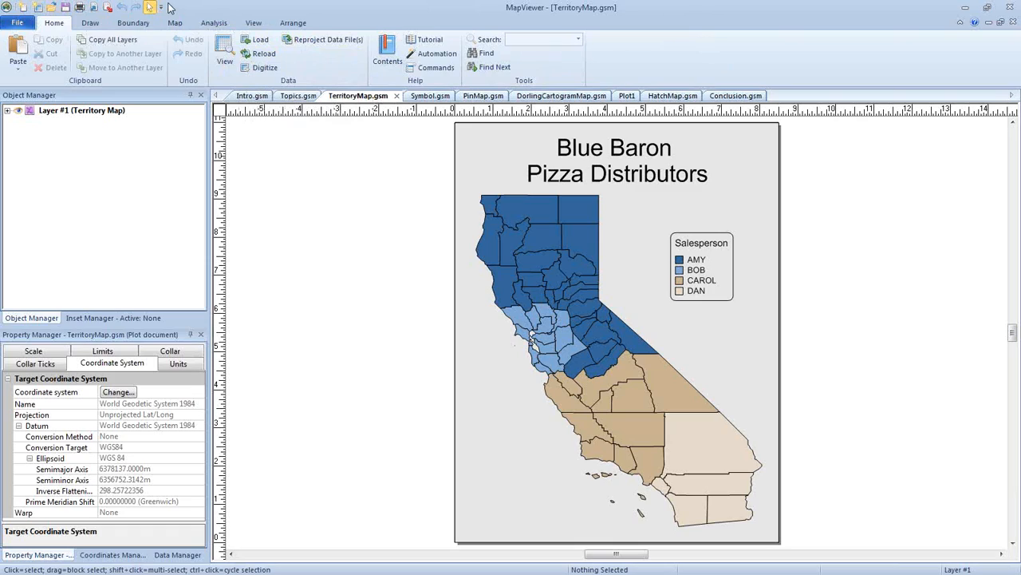
right_click(643, 67)
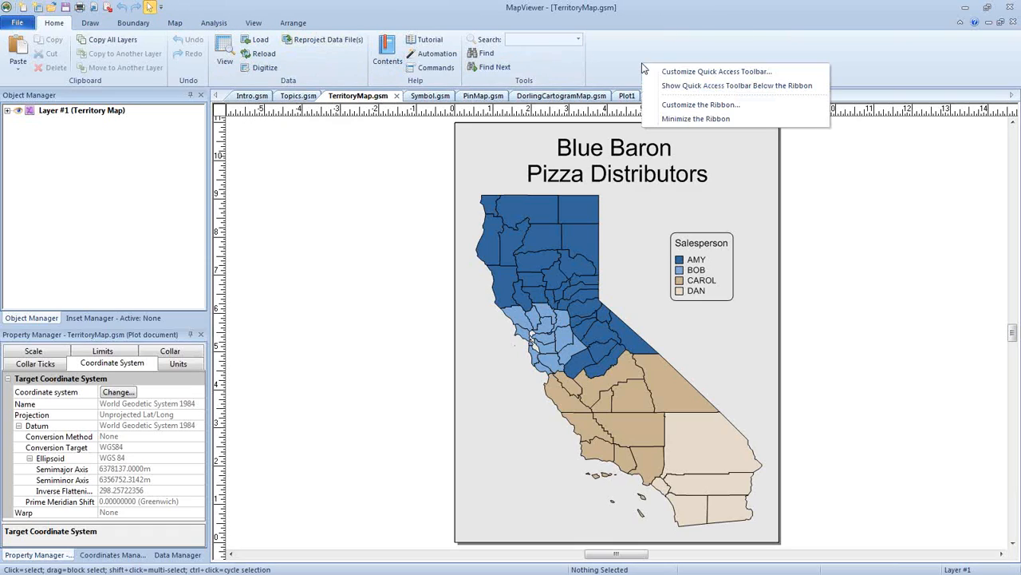
left_click(716, 104)
left_click_drag(431, 116, 399, 86)
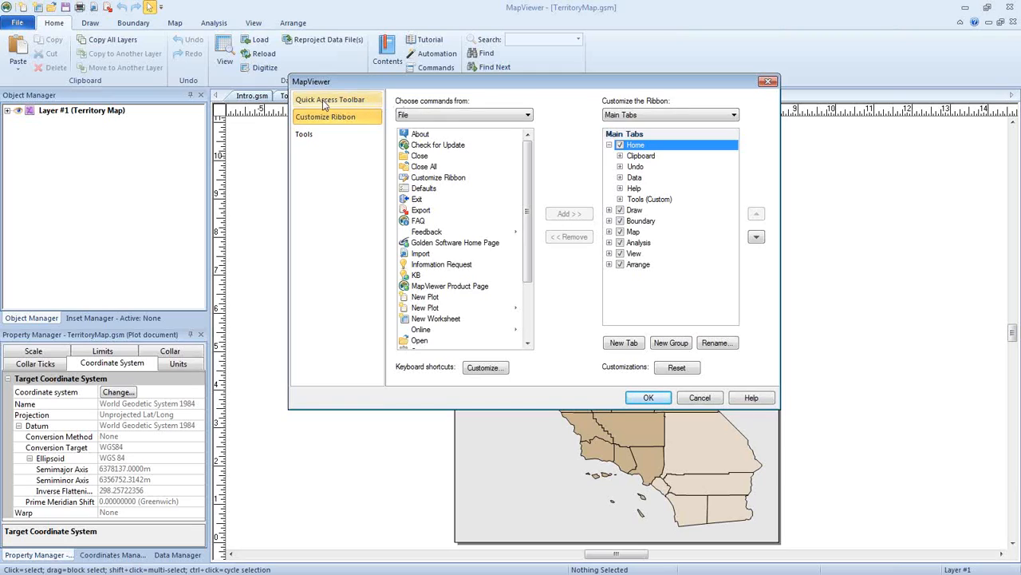
Add the Draw Text command from the Draw category to the Quick Access Toolbar.
left_click(349, 105)
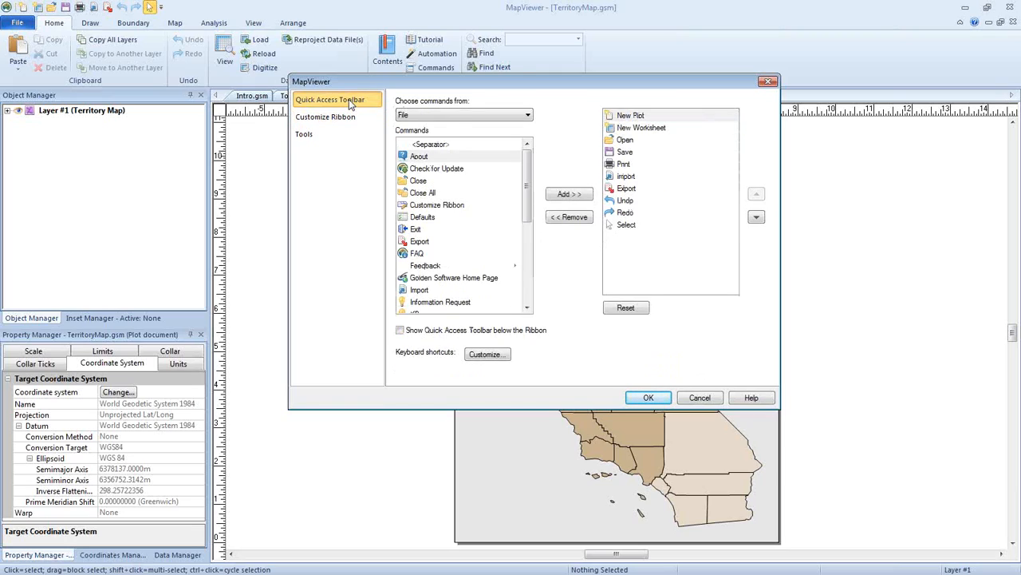
left_click(528, 118)
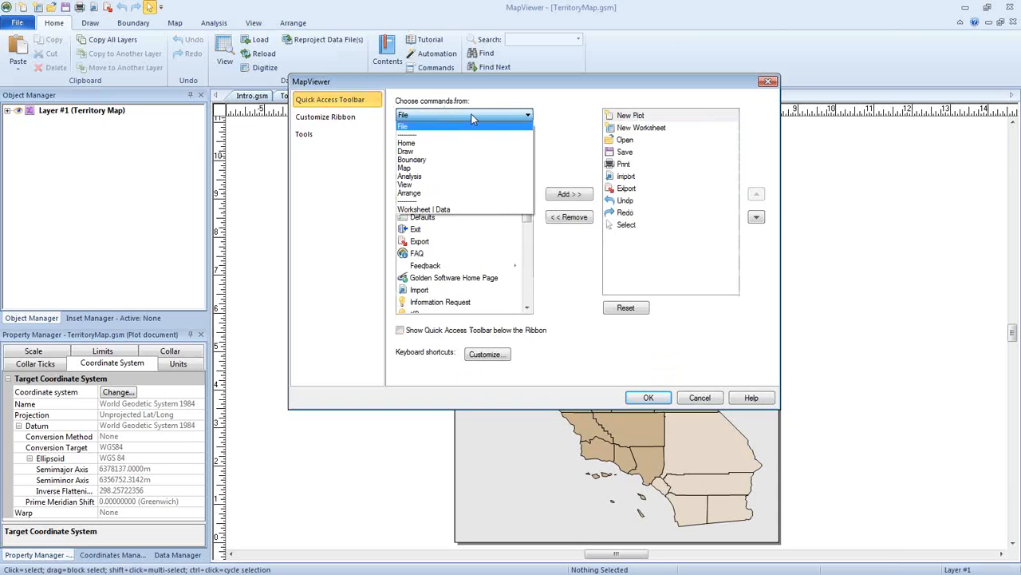
left_click(408, 152)
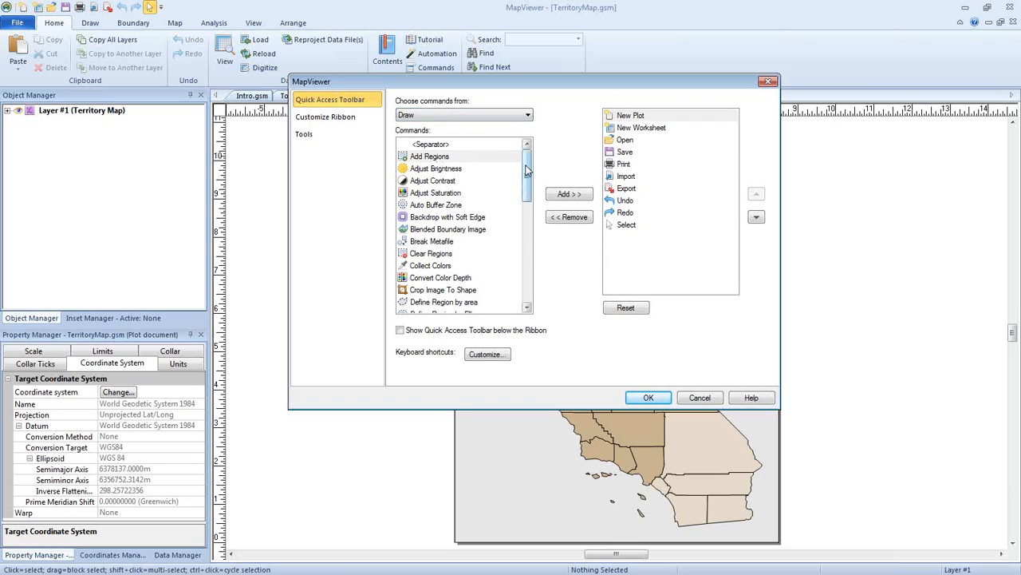
left_click_drag(526, 169, 527, 233)
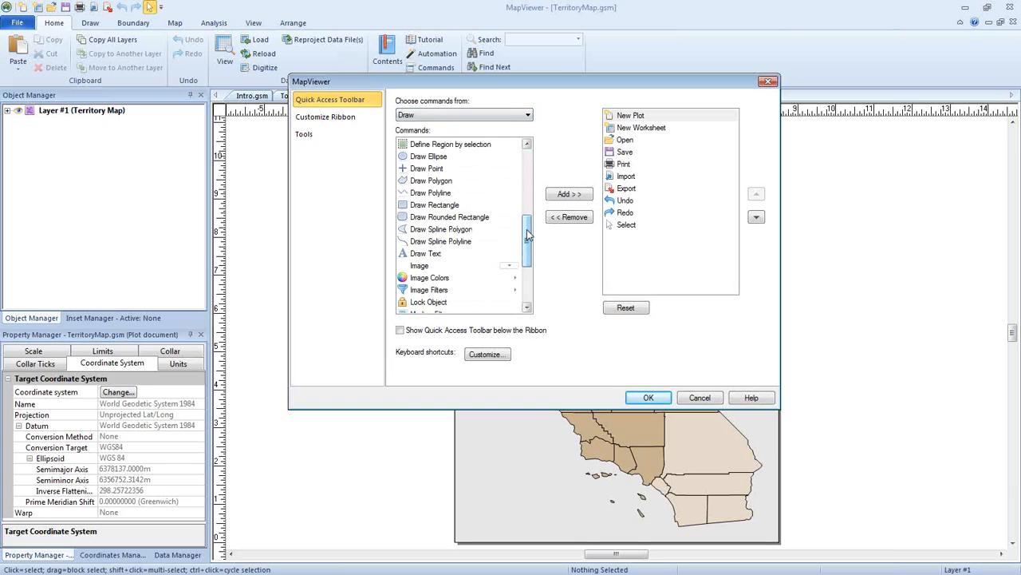
left_click(439, 254)
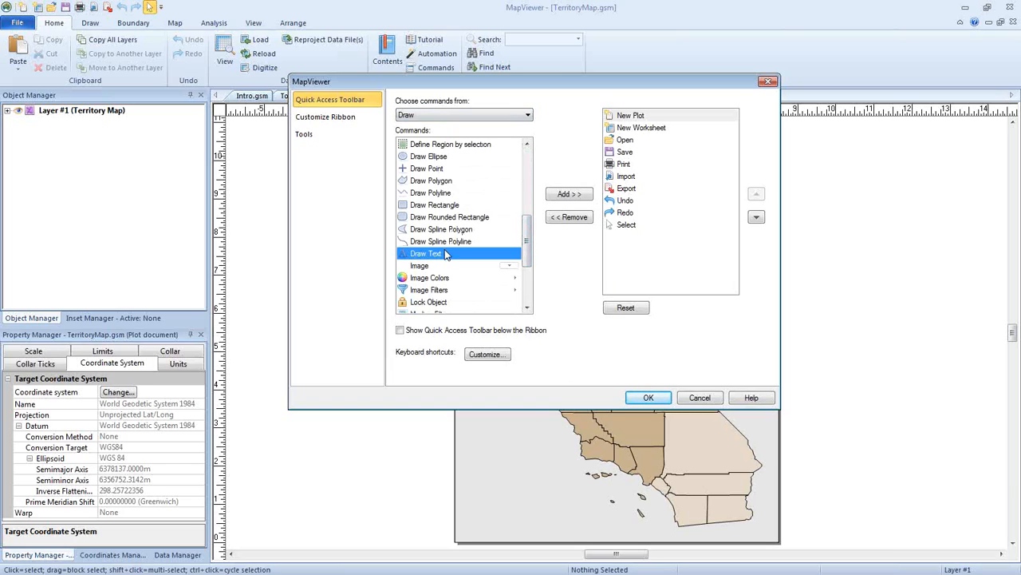
left_click(562, 195)
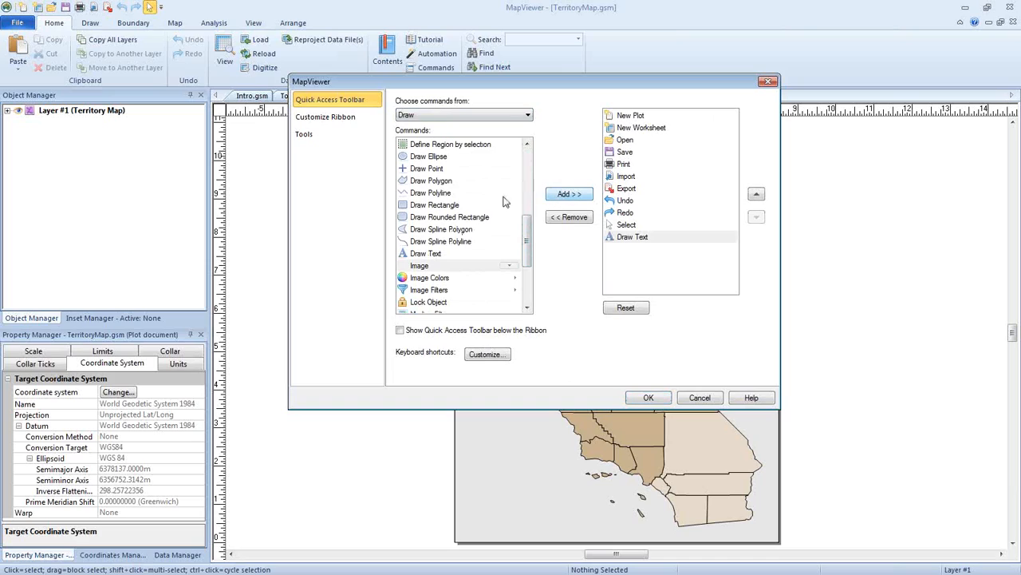
Add the Draw Point, Draw Polyline and Draw Polygon commands to the Quick Access Toolbar, in that order.
left_click(437, 170)
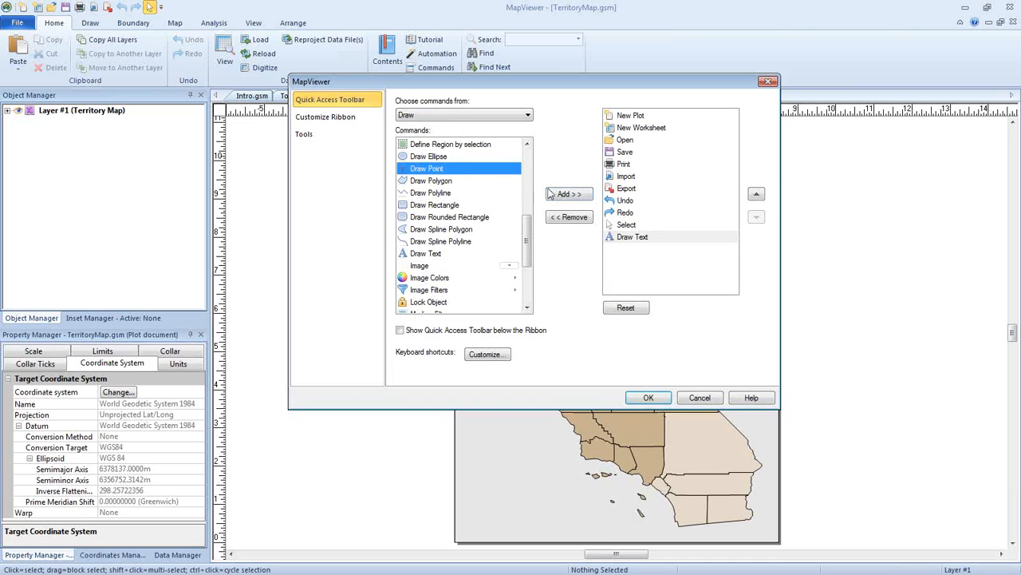
left_click(563, 194)
left_click(447, 194)
left_click(563, 196)
left_click(447, 181)
left_click(564, 194)
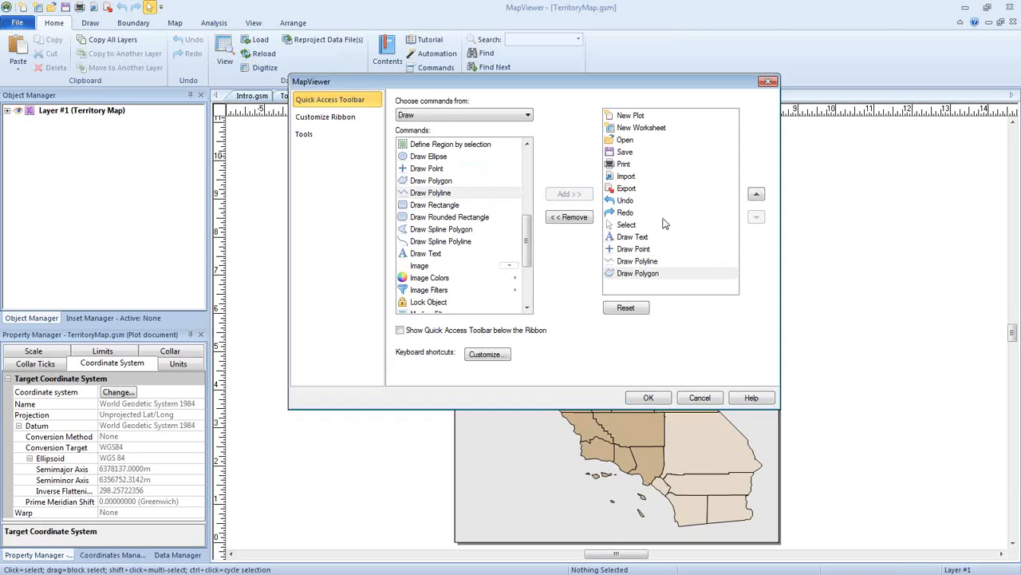
Try moving Draw Text two places up the Quick Access Toolbar order and return it to just below Select.
left_click(632, 238)
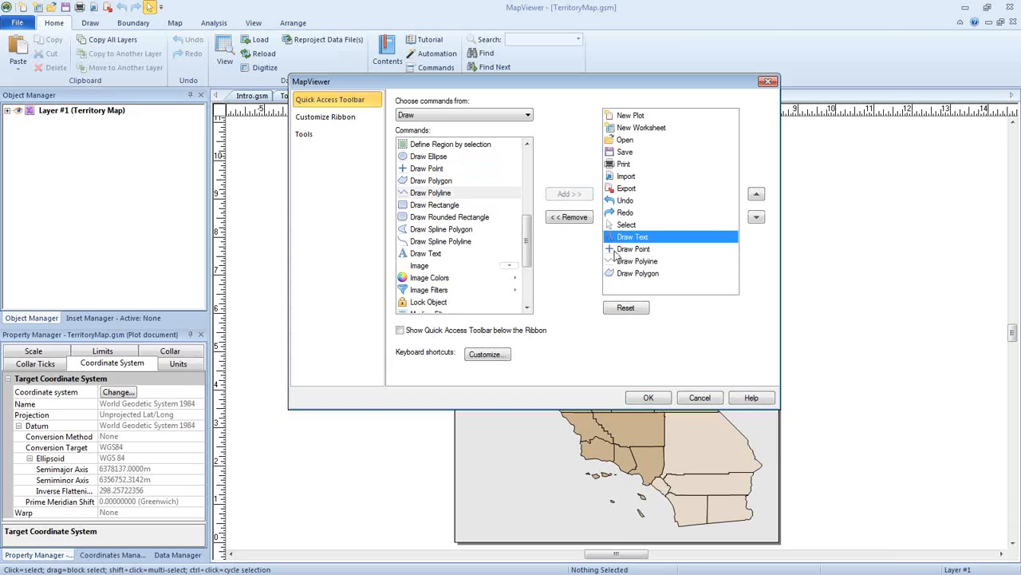
left_click(756, 194)
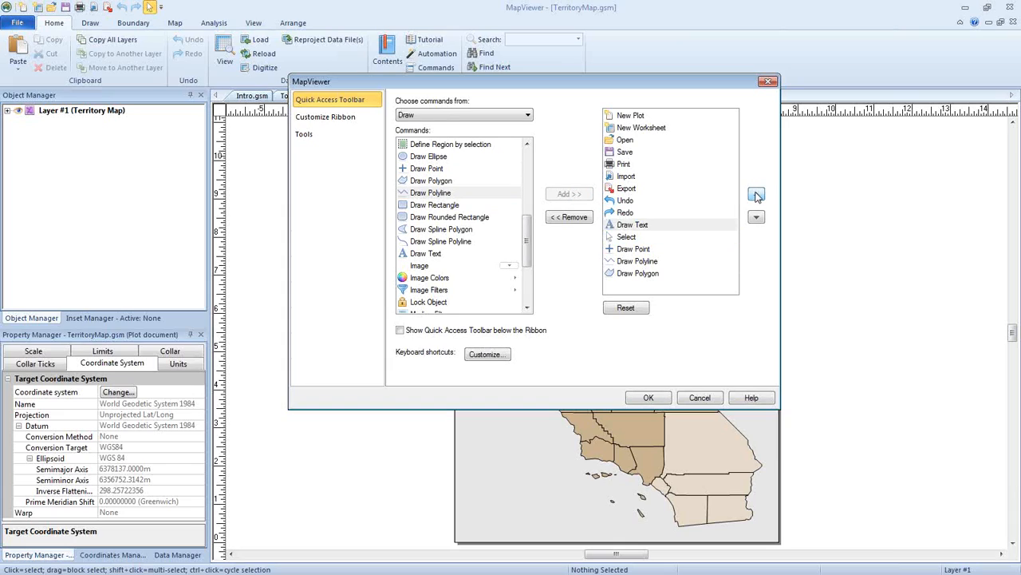
left_click(757, 195)
left_click(756, 217)
left_click(756, 218)
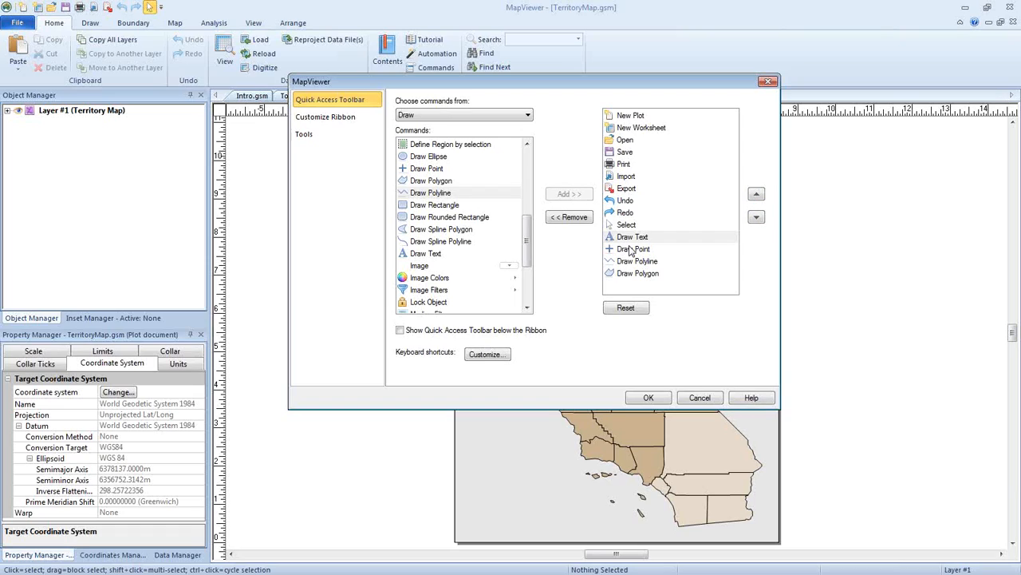
Create a new custom ribbon tab and place it after Arrange, at the end of the main tabs.
left_click(335, 125)
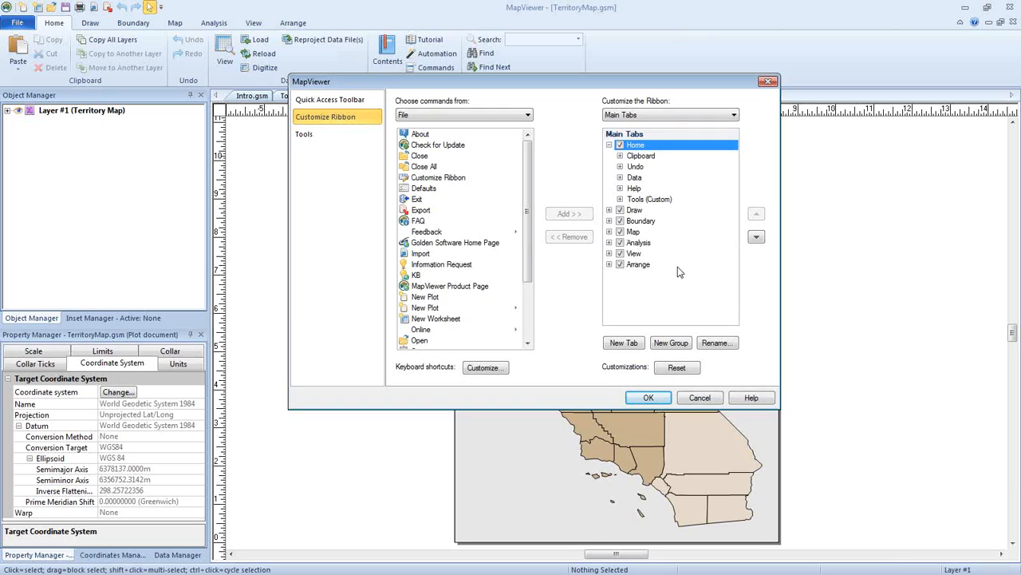
left_click(624, 342)
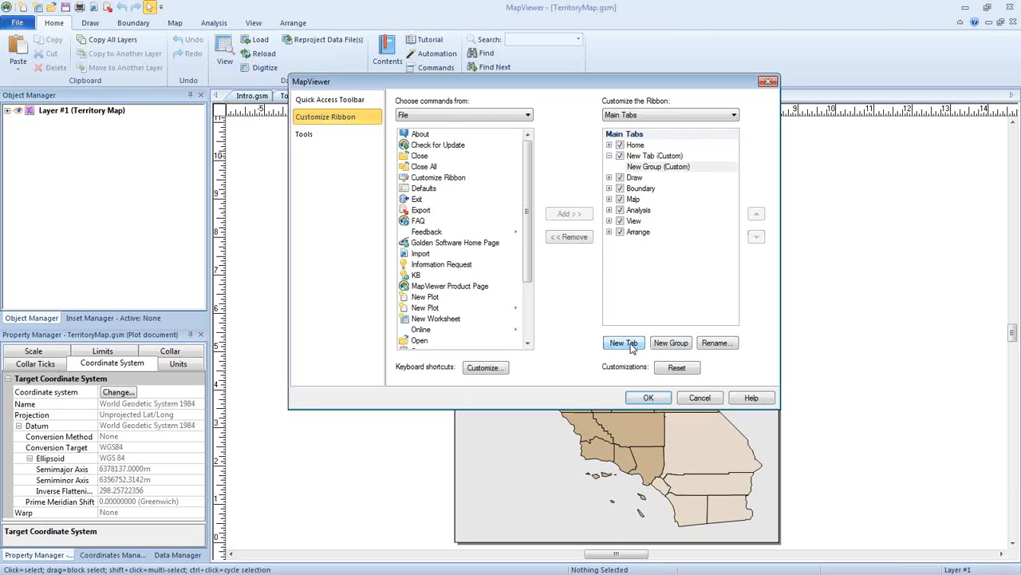
left_click(648, 156)
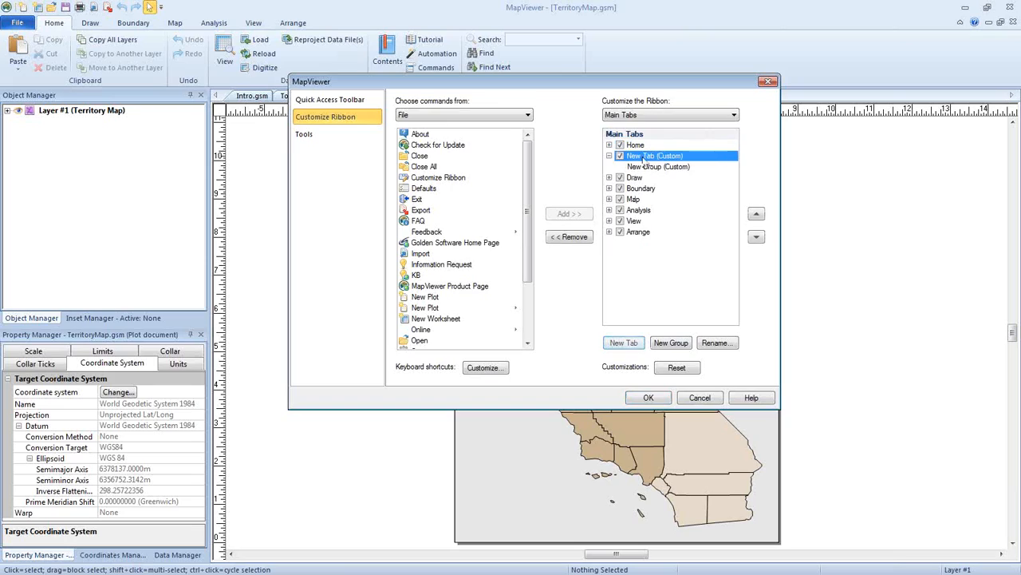
left_click(756, 237)
left_click(757, 238)
left_click(756, 237)
left_click(756, 238)
left_click(756, 238)
left_click(757, 238)
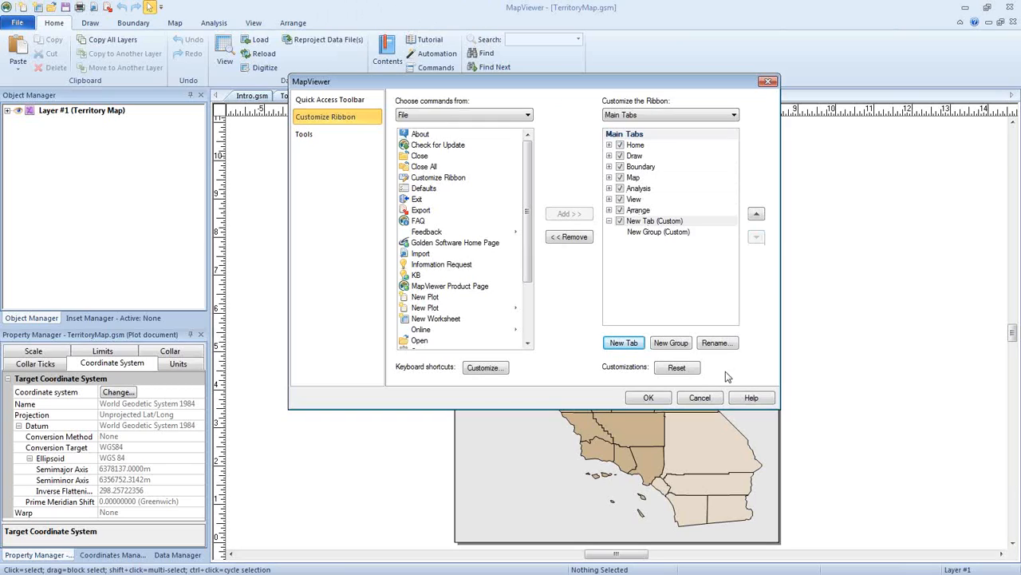
Rename both the new custom ribbon tab and its default group as Help.
left_click(718, 344)
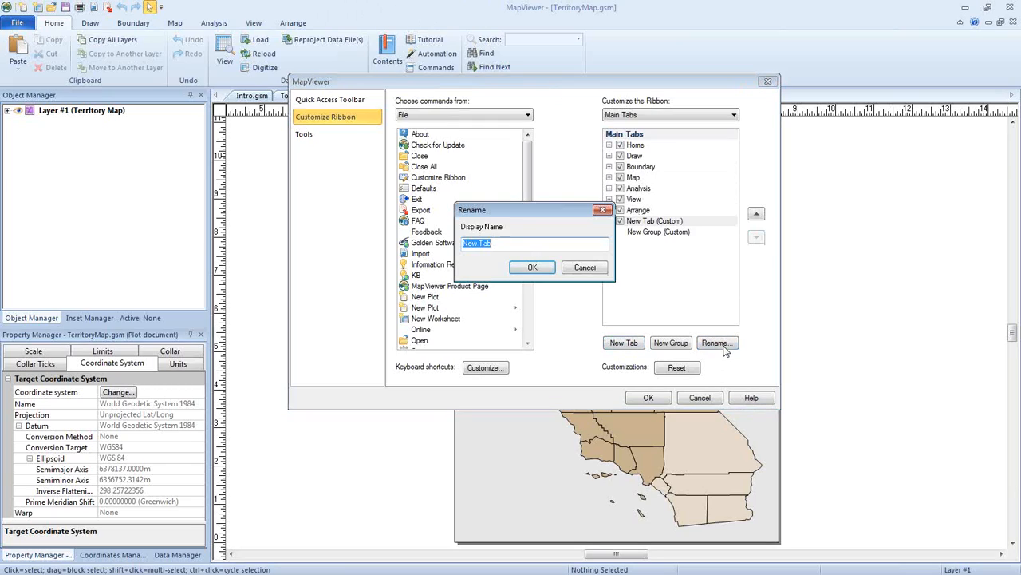
type("Help")
left_click(549, 268)
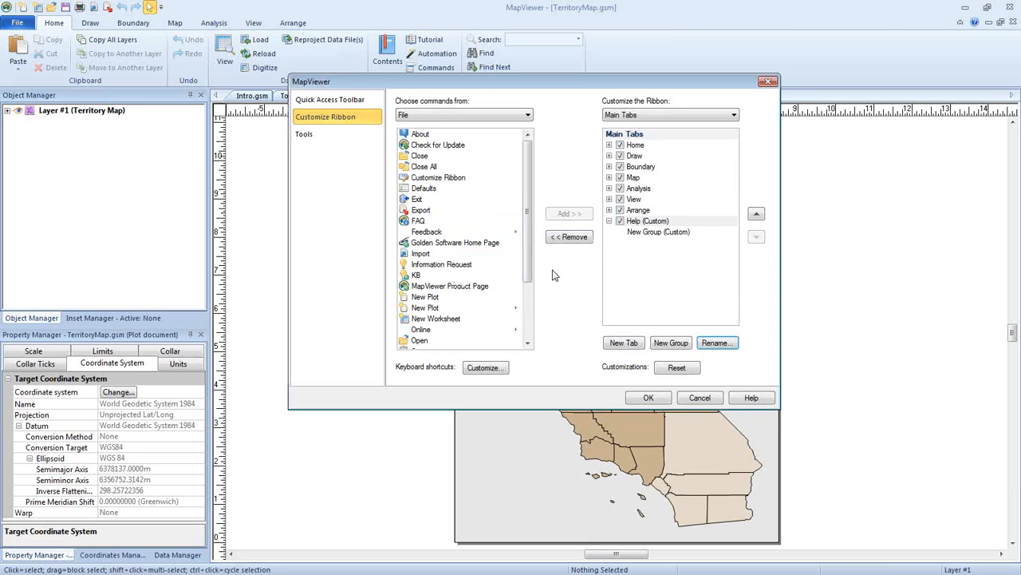
left_click(629, 235)
left_click(717, 343)
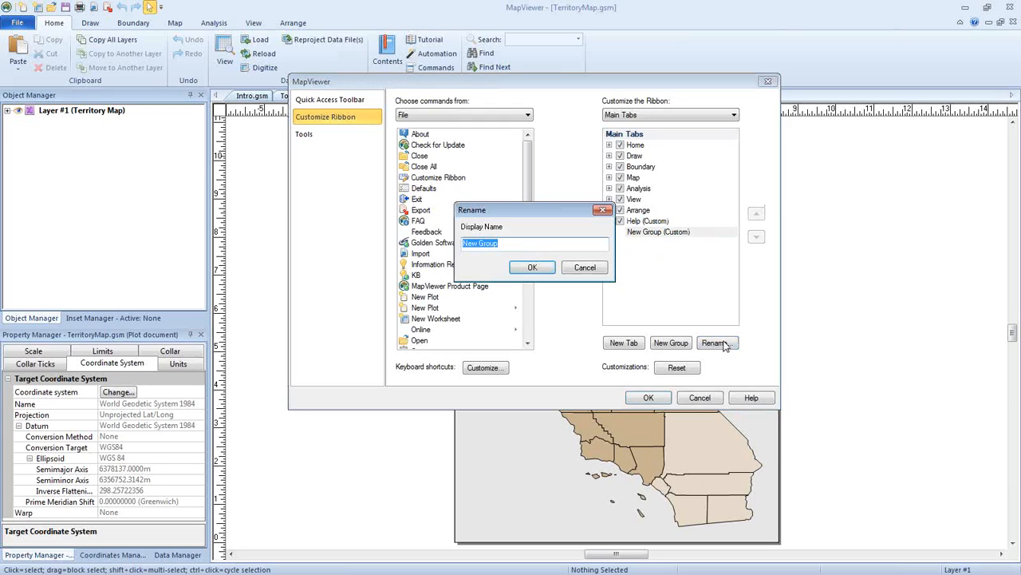
type("He")
left_click(523, 270)
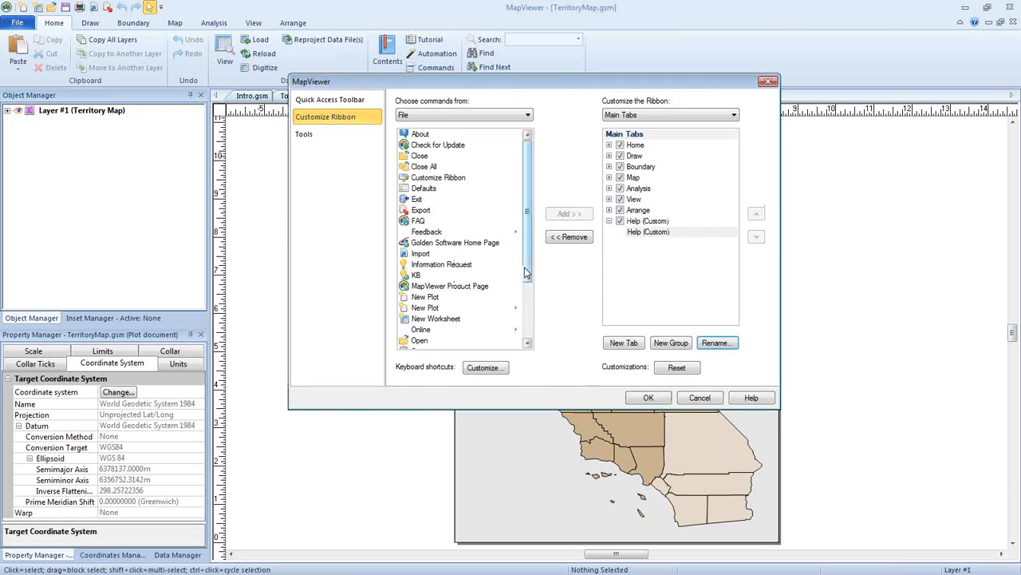
Add two more groups, named Online and Email, to the custom Help tab.
left_click(669, 346)
left_click(716, 344)
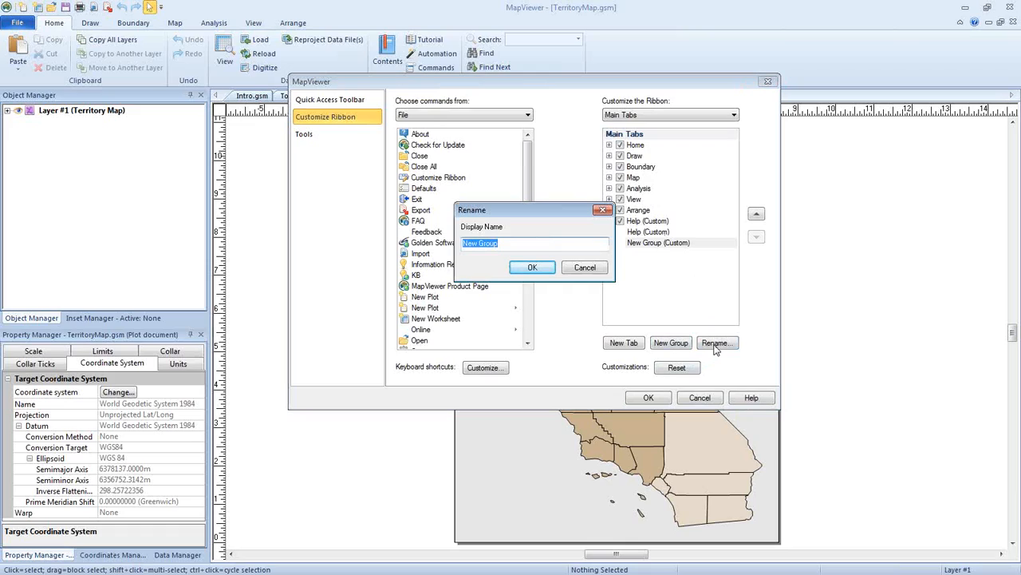
type("Orline")
left_click(526, 268)
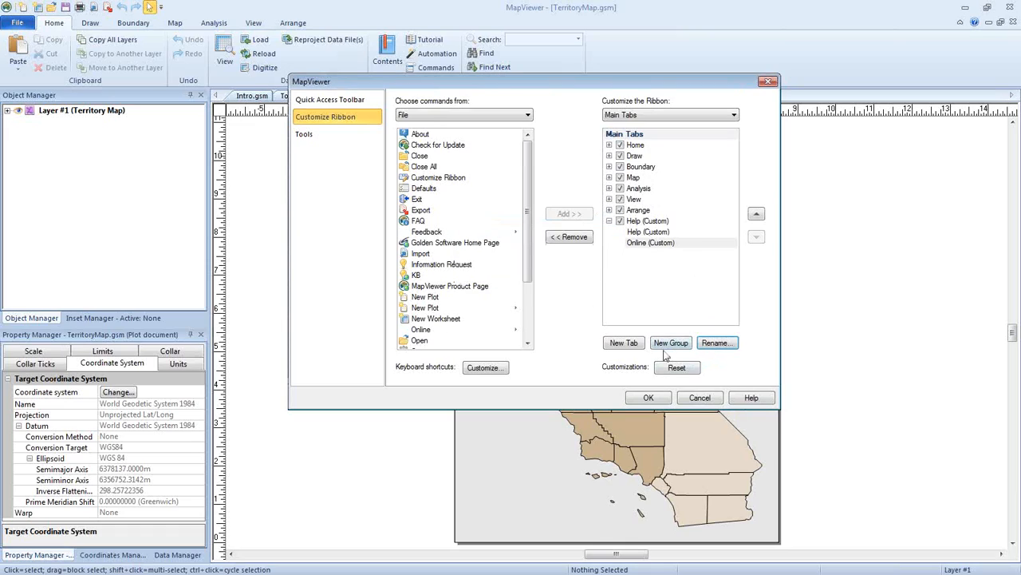
left_click(669, 344)
left_click(712, 343)
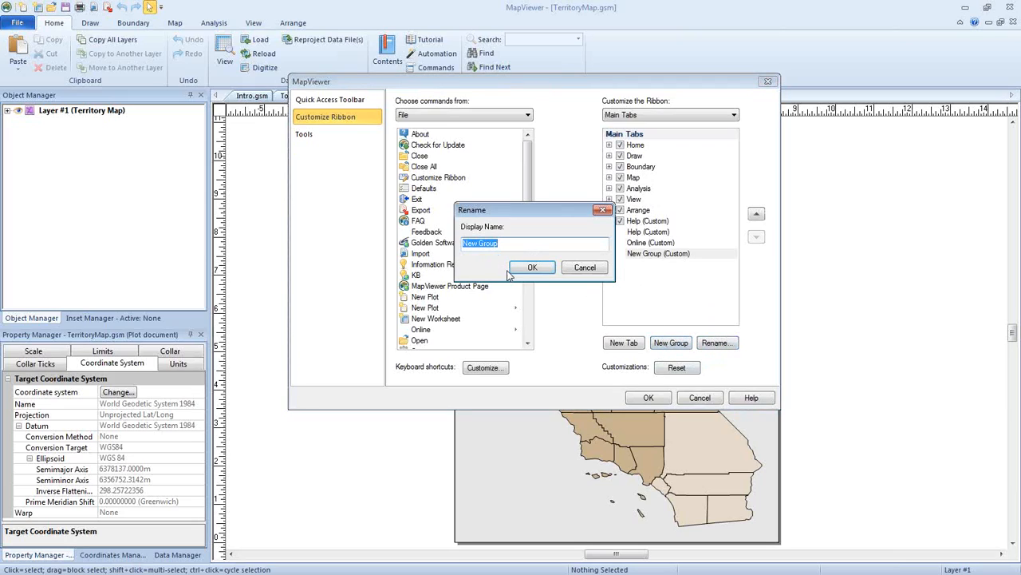
type("Email")
left_click(528, 269)
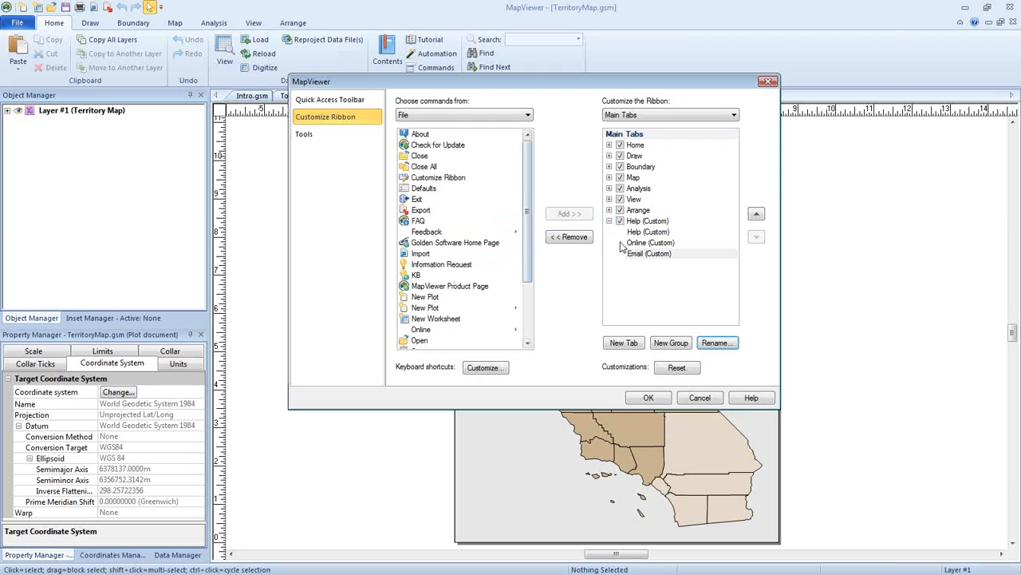
Add Help Contents, Tutorial, Automation Help and Menu Commands from the Home tab's Help group to the custom Help group.
left_click(652, 233)
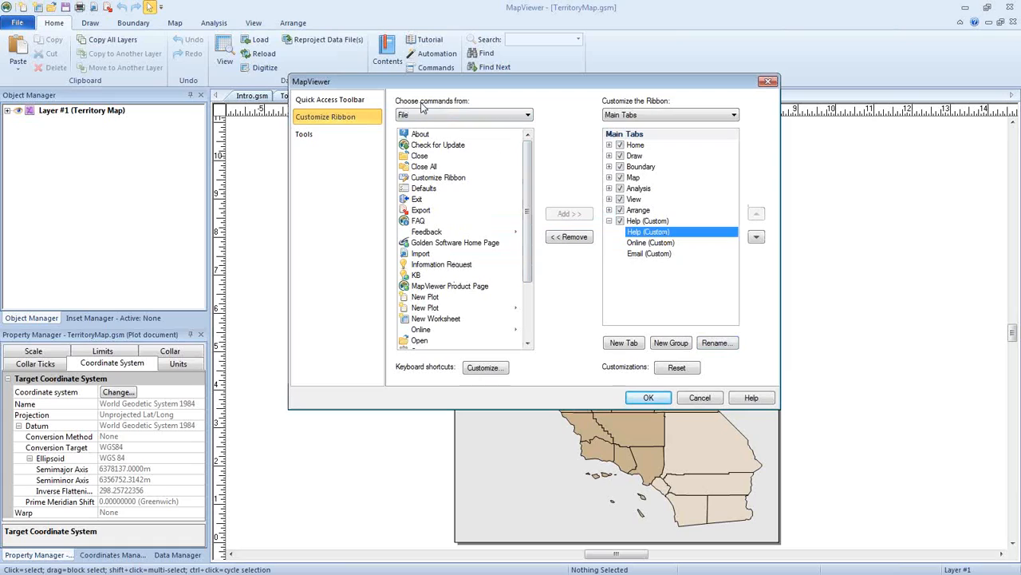
left_click(475, 116)
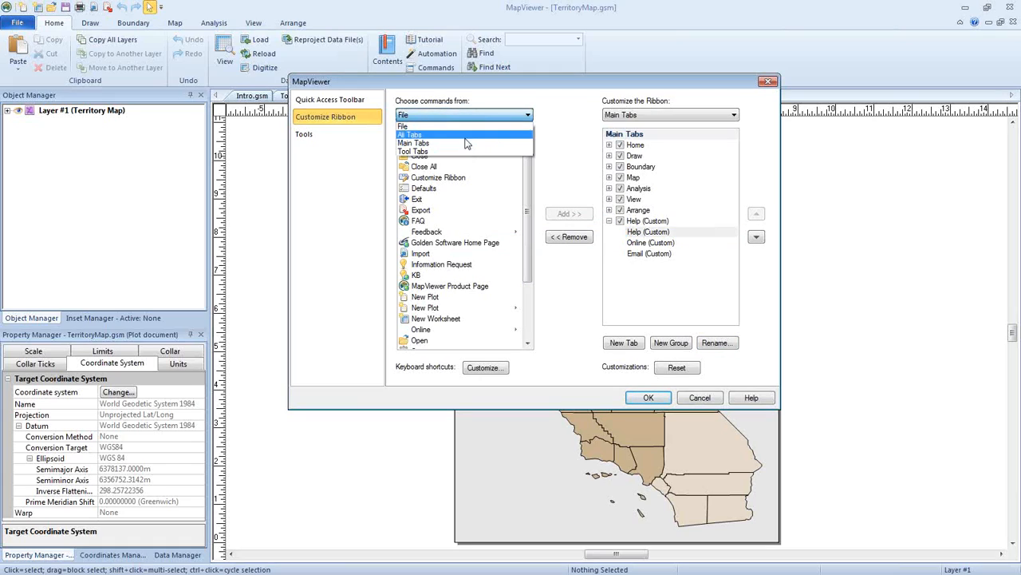
left_click(414, 142)
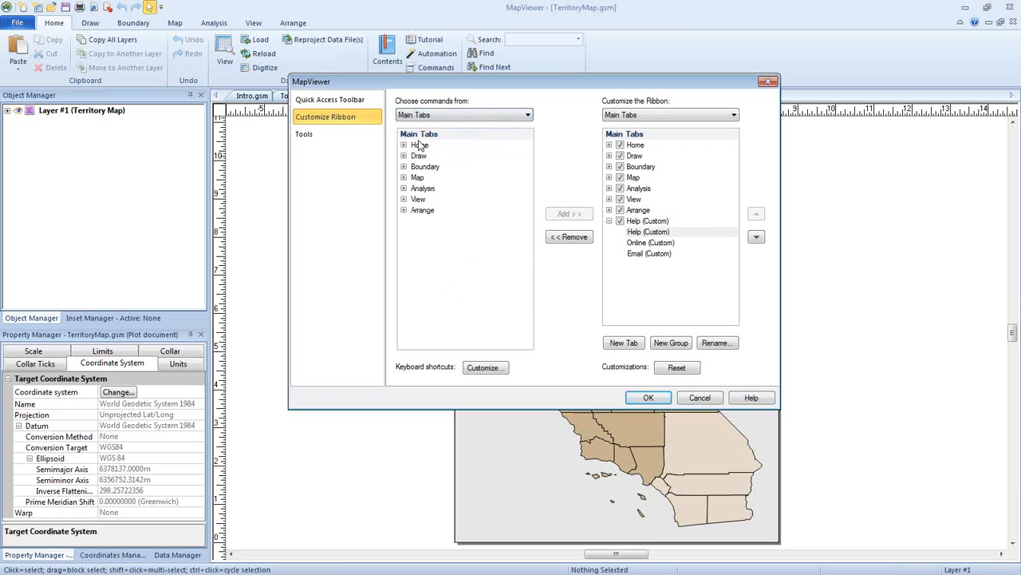
left_click(404, 145)
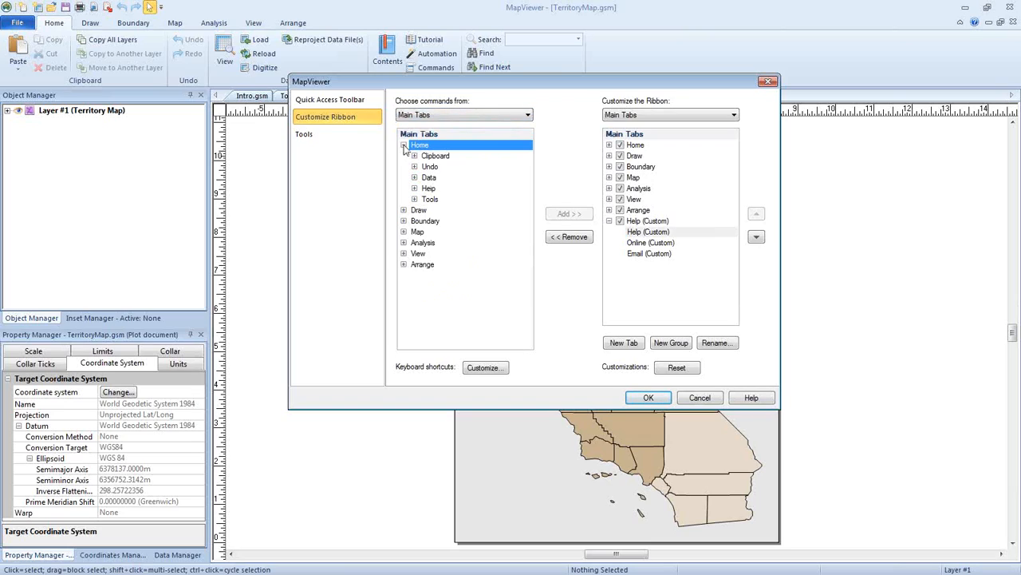
double_click(421, 189)
left_click(457, 198)
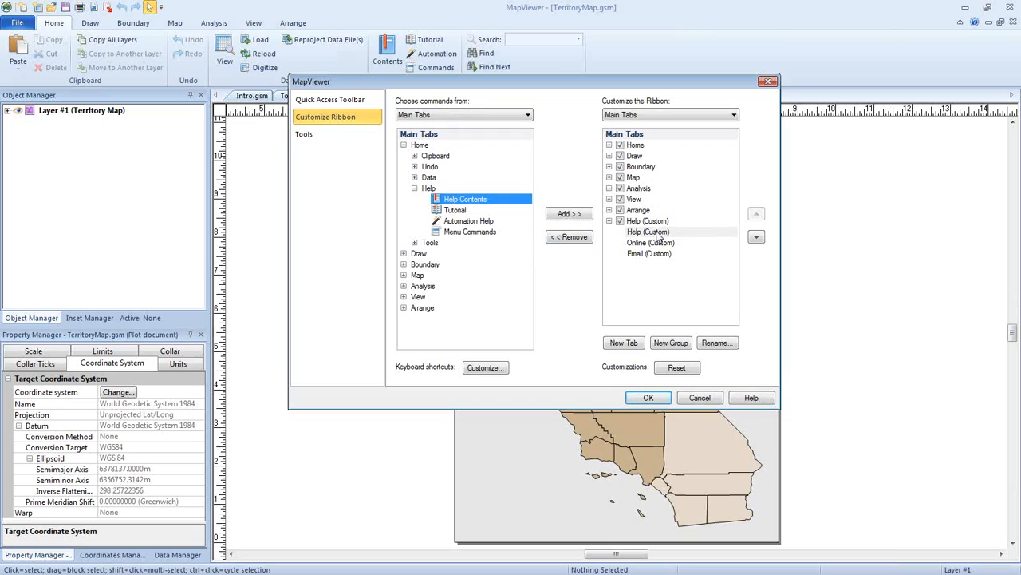
left_click(565, 216)
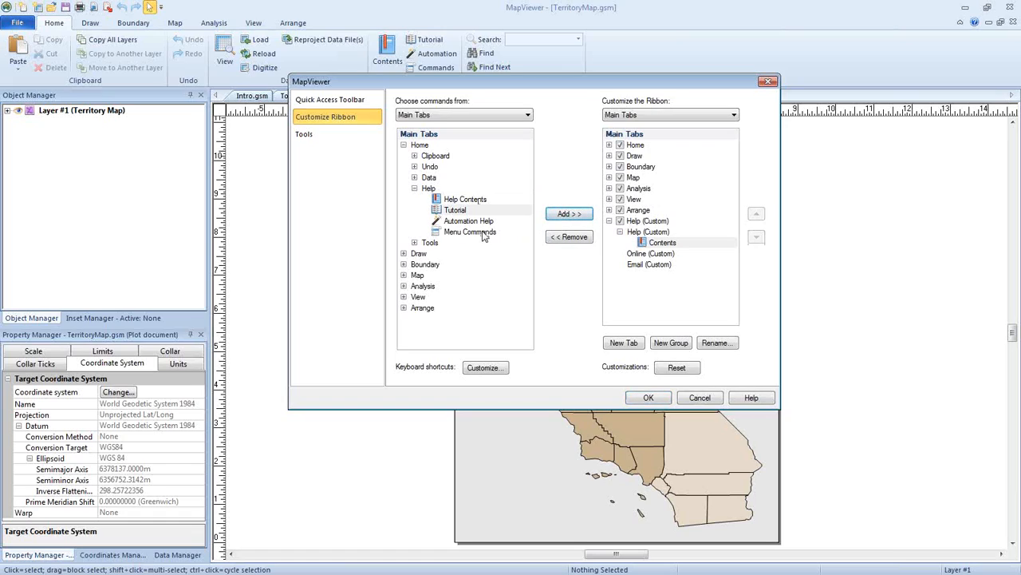
left_click(566, 214)
left_click(567, 215)
left_click(568, 215)
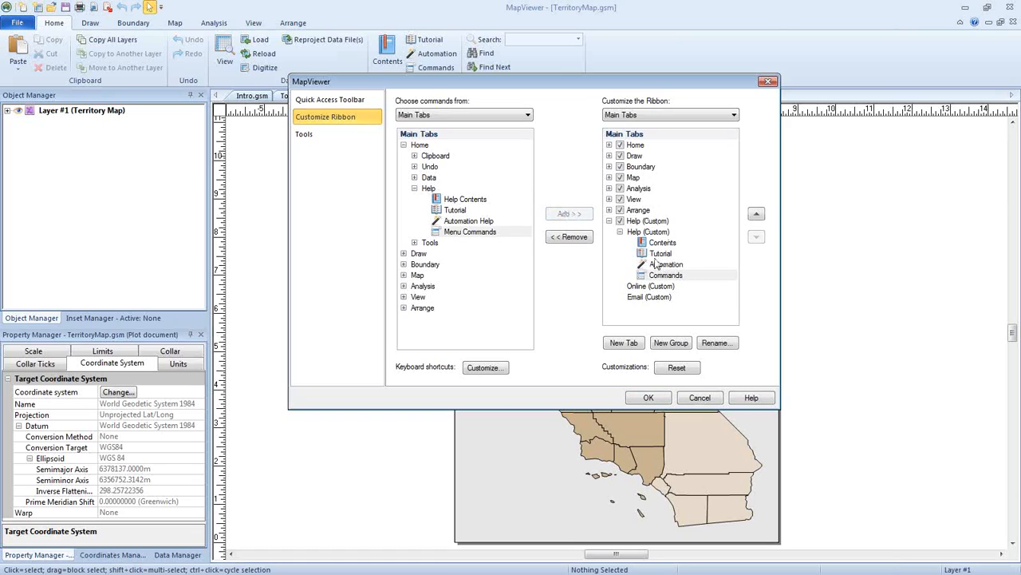
Add Check for Update and FAQ from the File commands to the custom Online group.
left_click(648, 287)
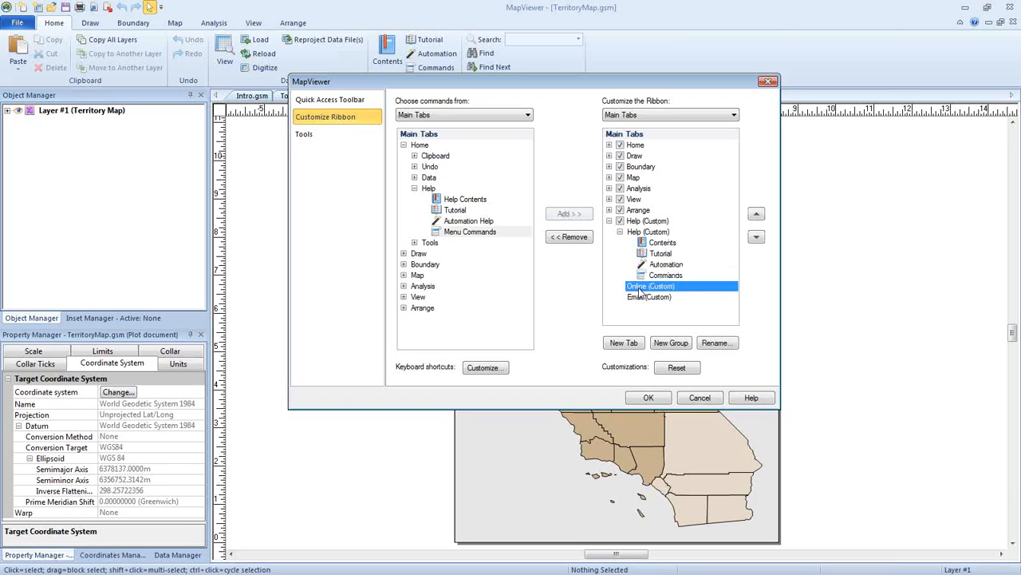
left_click(463, 116)
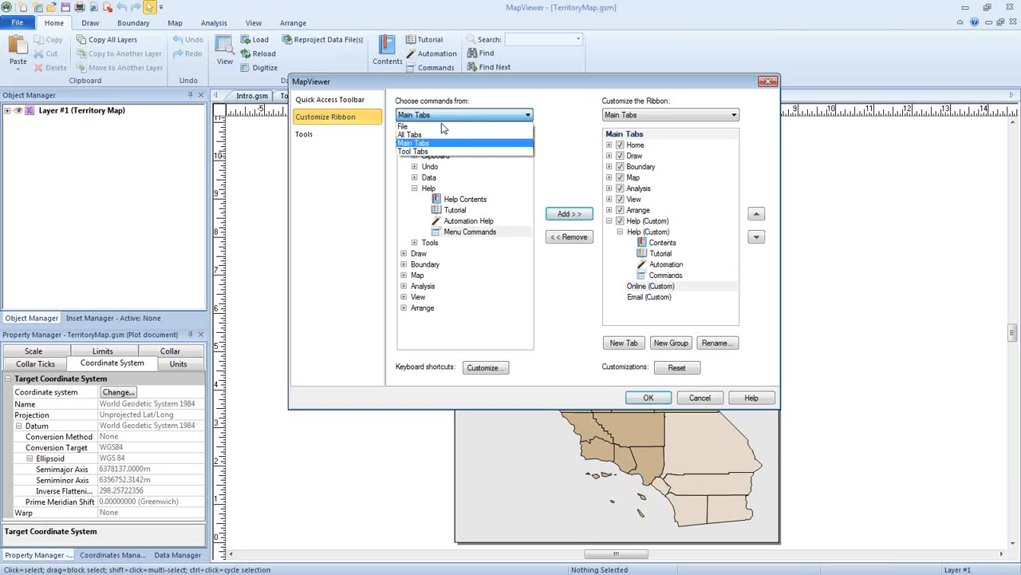
left_click(405, 128)
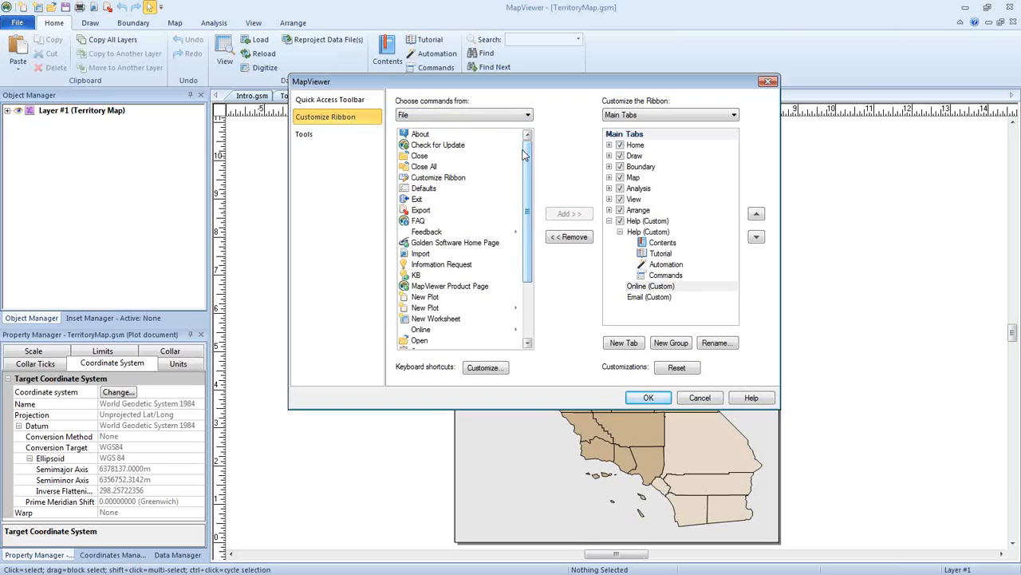
left_click(471, 150)
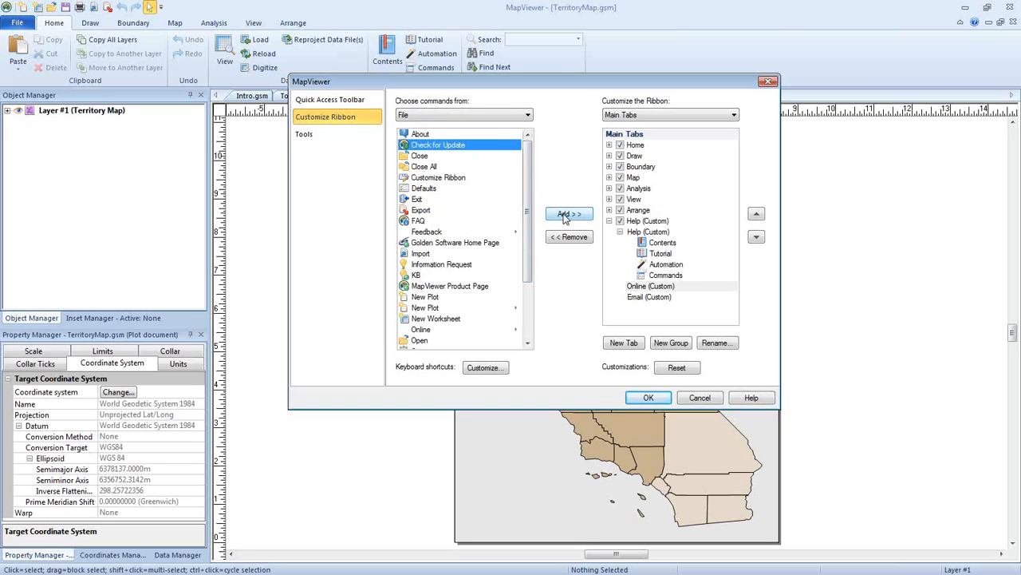
left_click(565, 215)
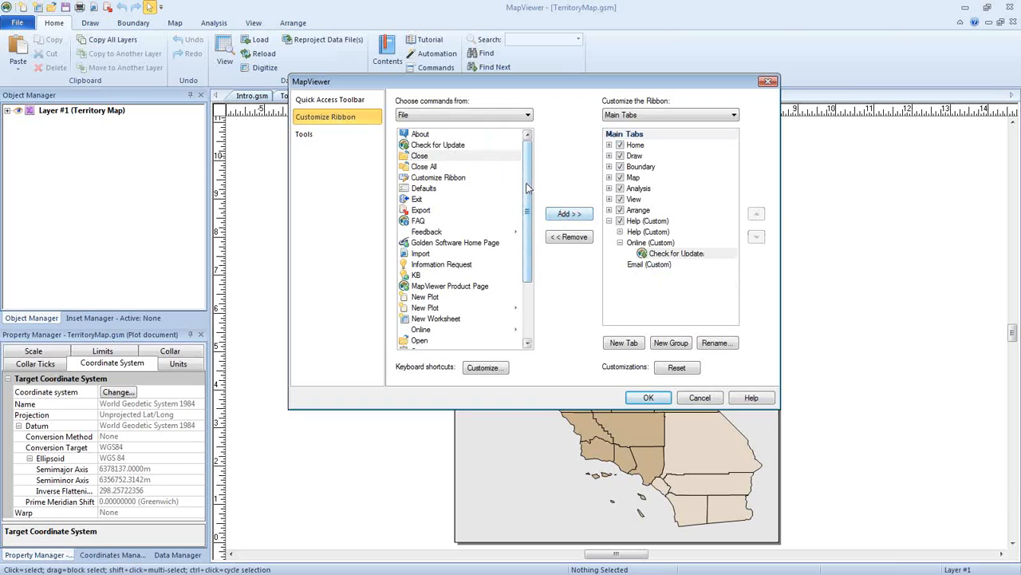
scroll(527, 187, "down", 2)
left_click(423, 163)
left_click(568, 214)
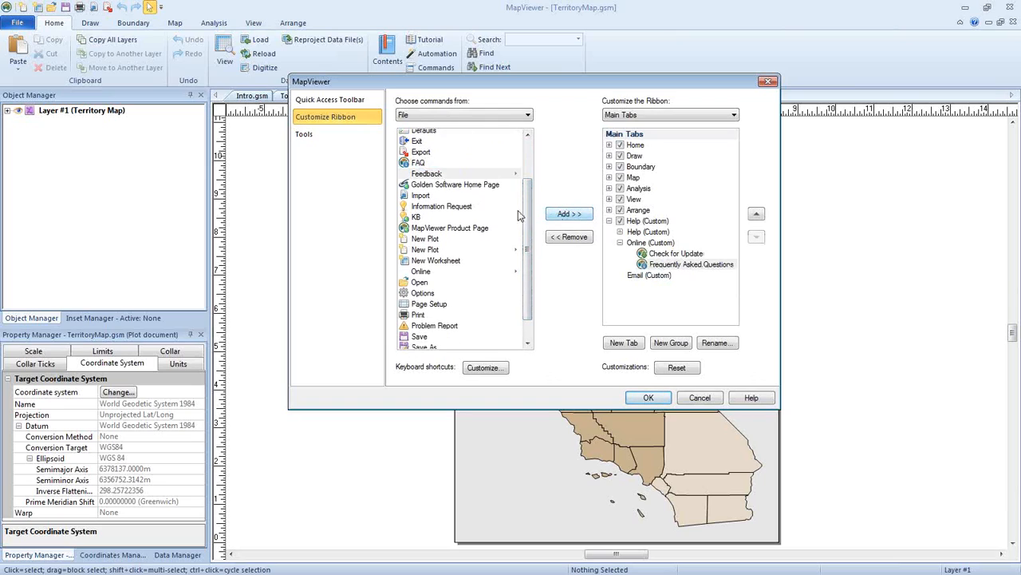
Add KB, MapViewer Product Page and Golden Software Home Page from the File commands to the Online group.
left_click(416, 217)
left_click(568, 213)
left_click(469, 233)
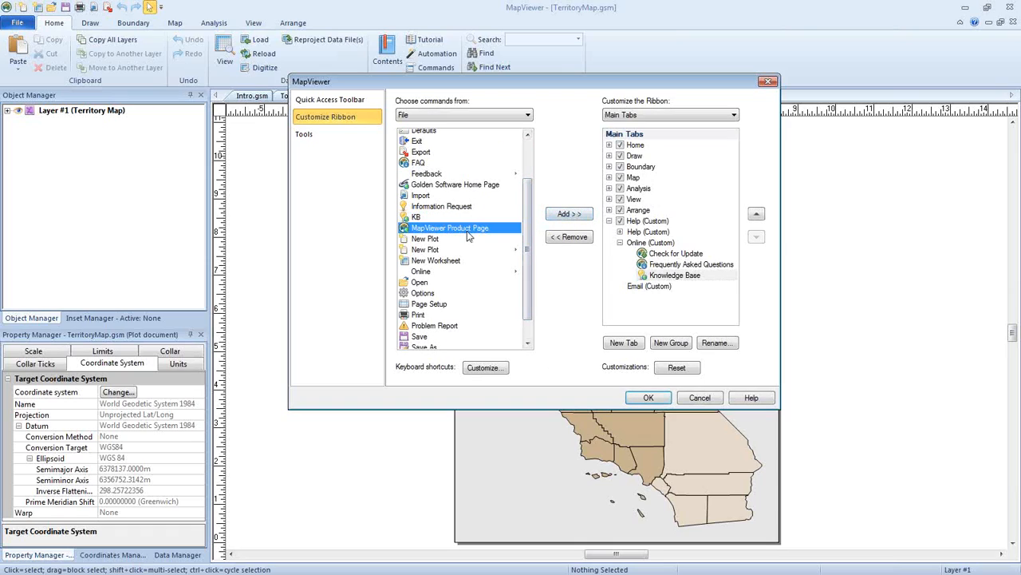
left_click(562, 216)
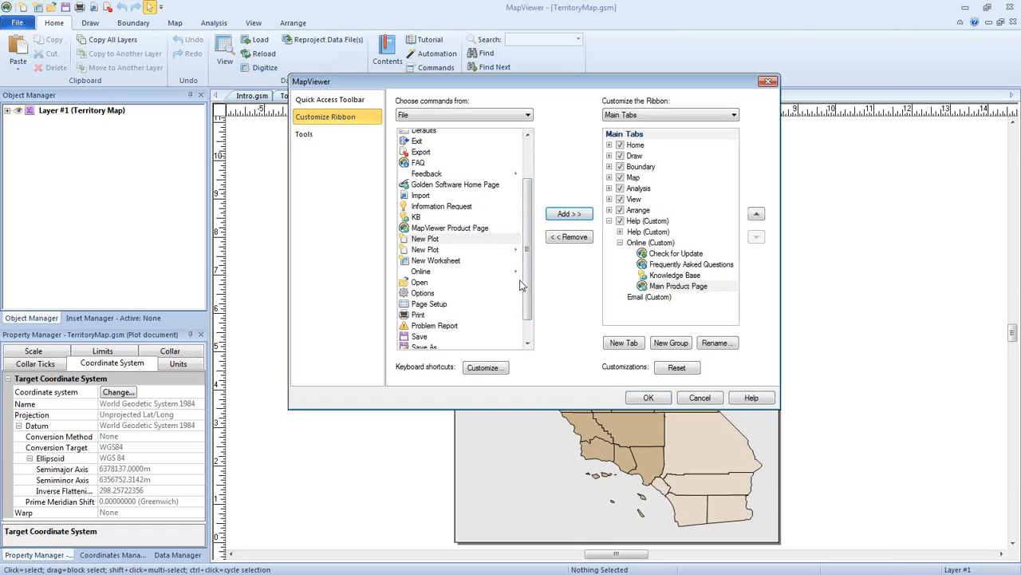
scroll(522, 285, "down", 2)
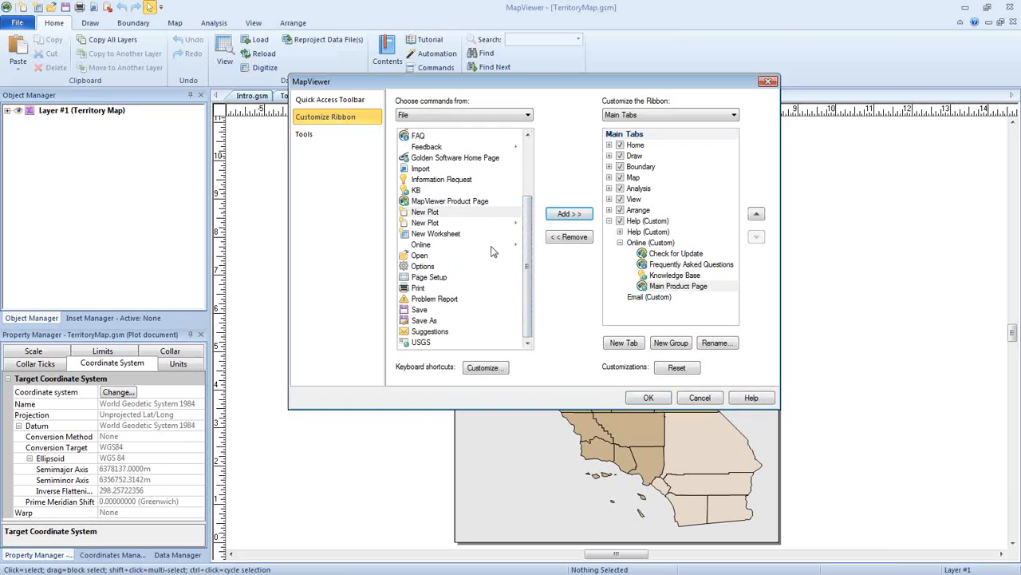
left_click(482, 158)
left_click(564, 216)
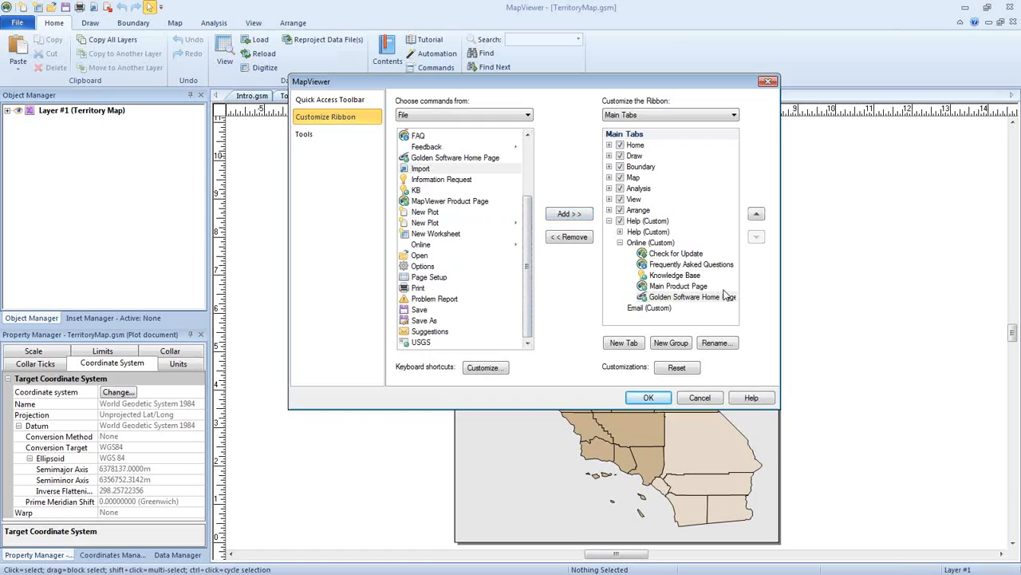
Move Knowledge Base up to the first place in the custom Online group.
left_click(685, 276)
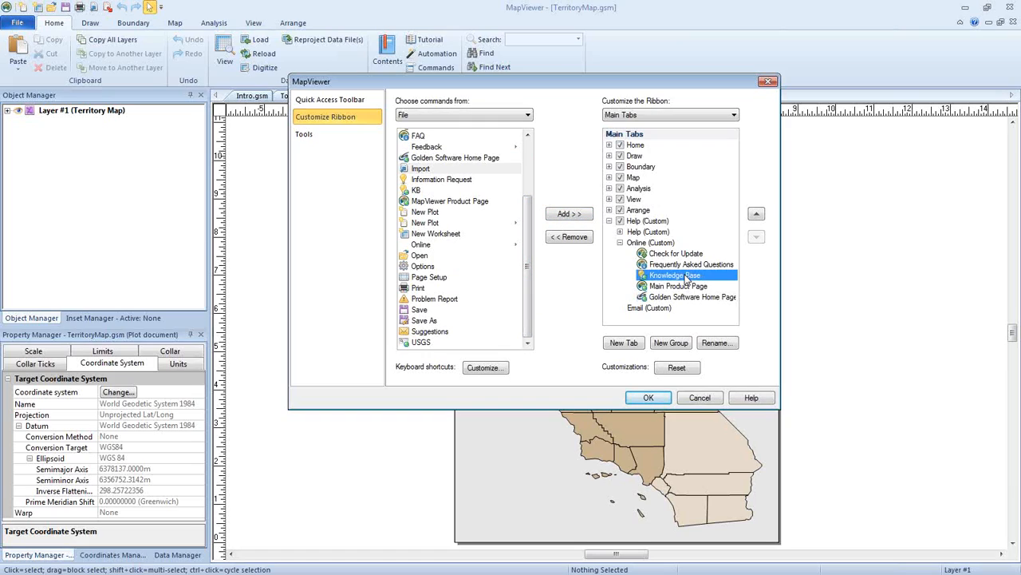
left_click(755, 216)
left_click(756, 215)
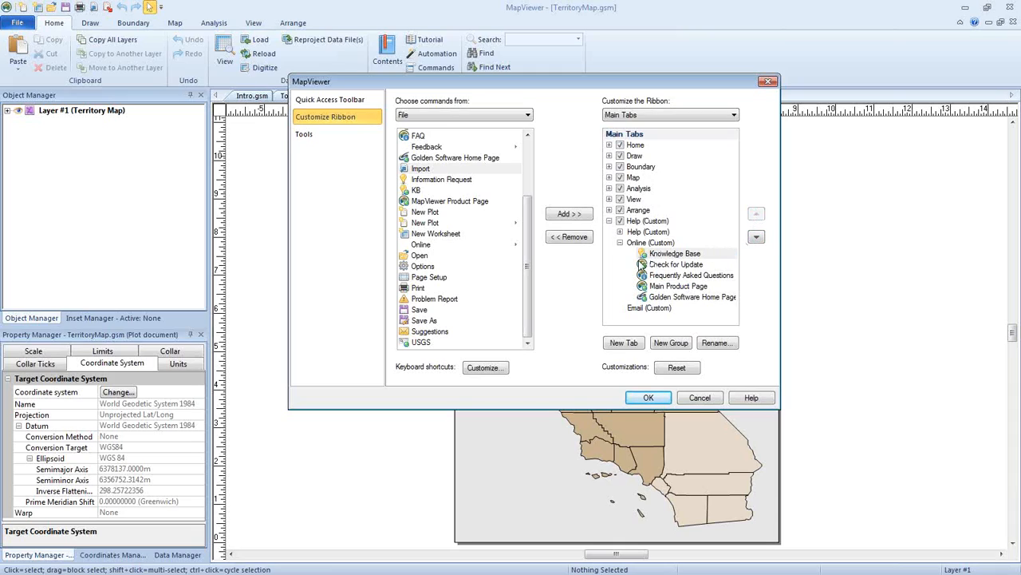
Add Information Request, Suggestions and Problem Report from the File commands to the custom Email group.
left_click(652, 310)
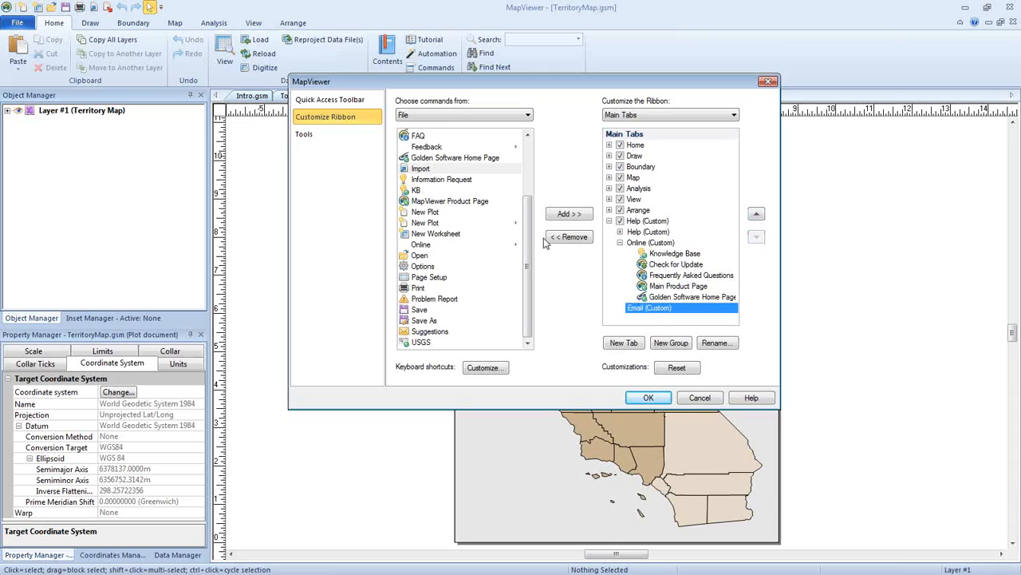
left_click(454, 184)
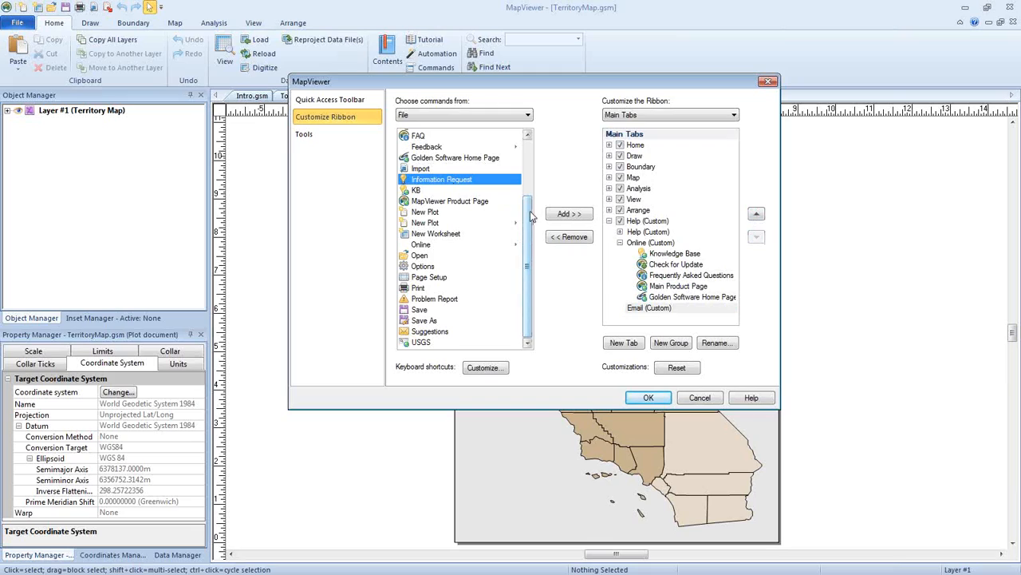
left_click(569, 214)
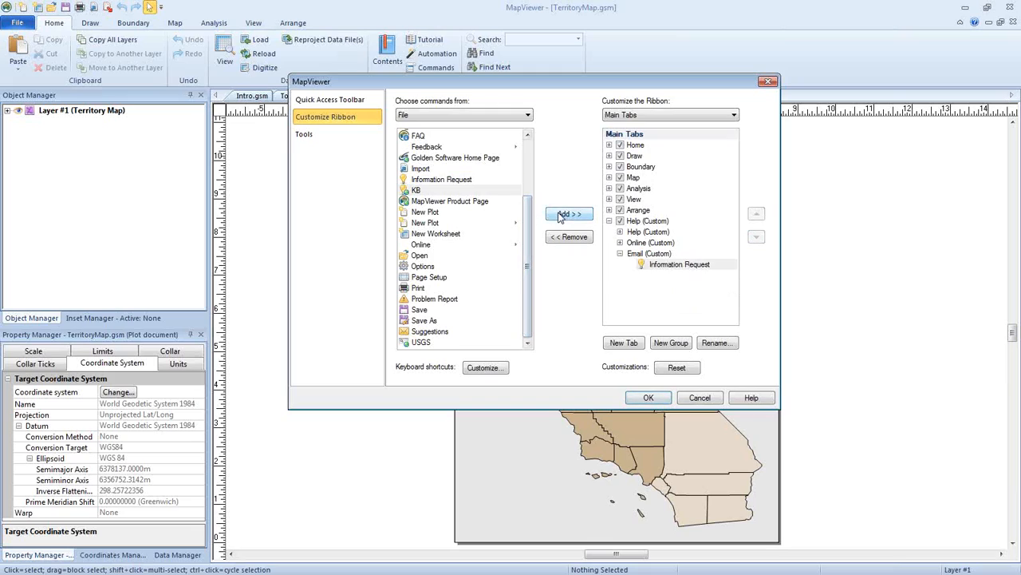
left_click(425, 341)
left_click(561, 215)
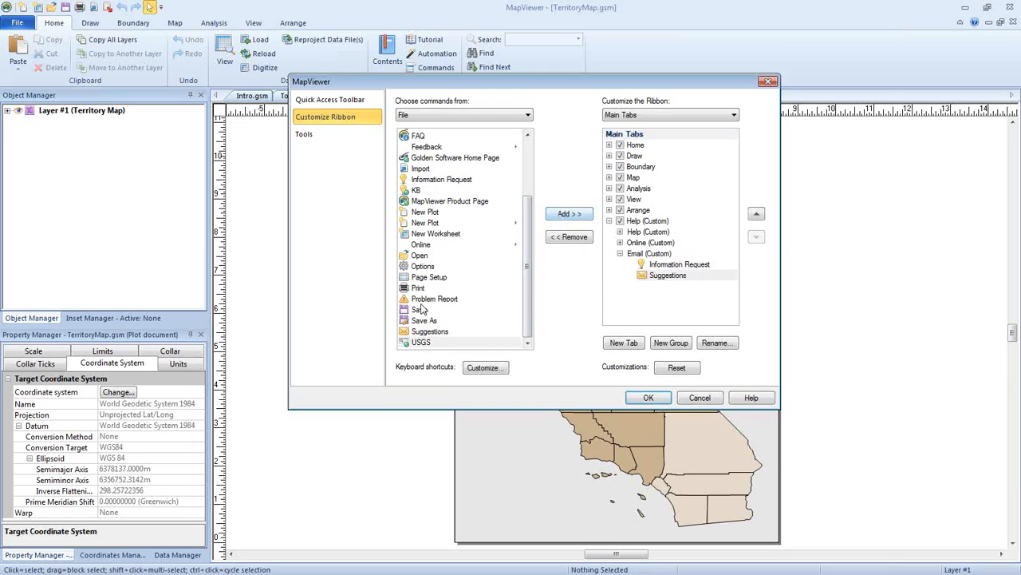
left_click(425, 300)
left_click(561, 218)
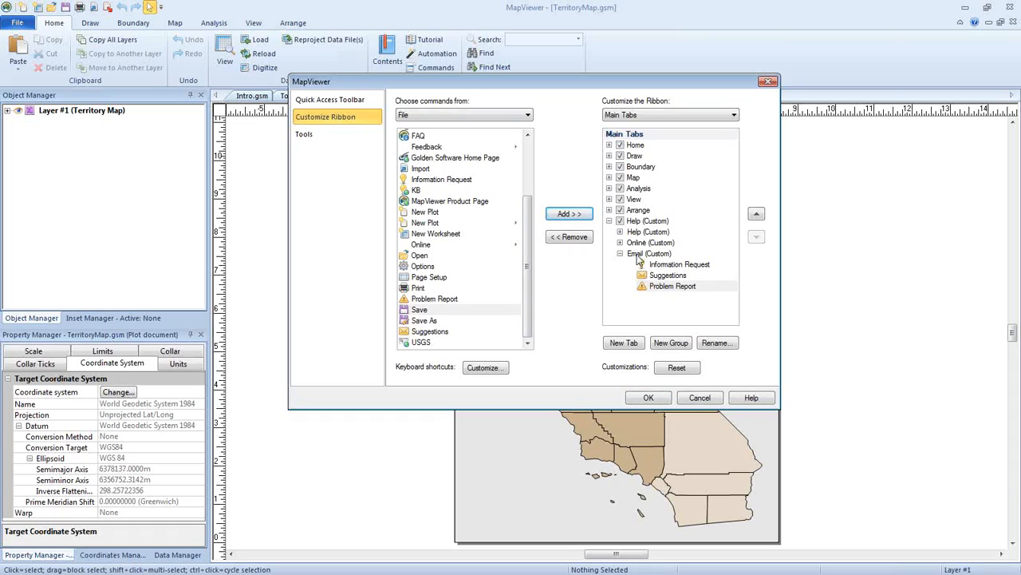
Collapse the custom Email group, then apply the ribbon customization and display the new Help ribbon tab.
right_click(638, 257)
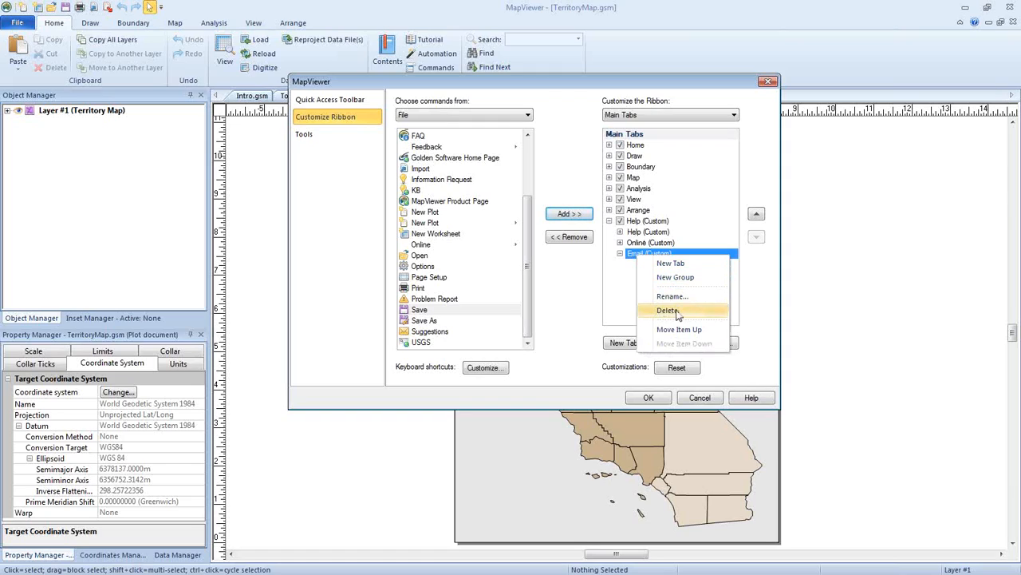
left_click(620, 304)
left_click(620, 253)
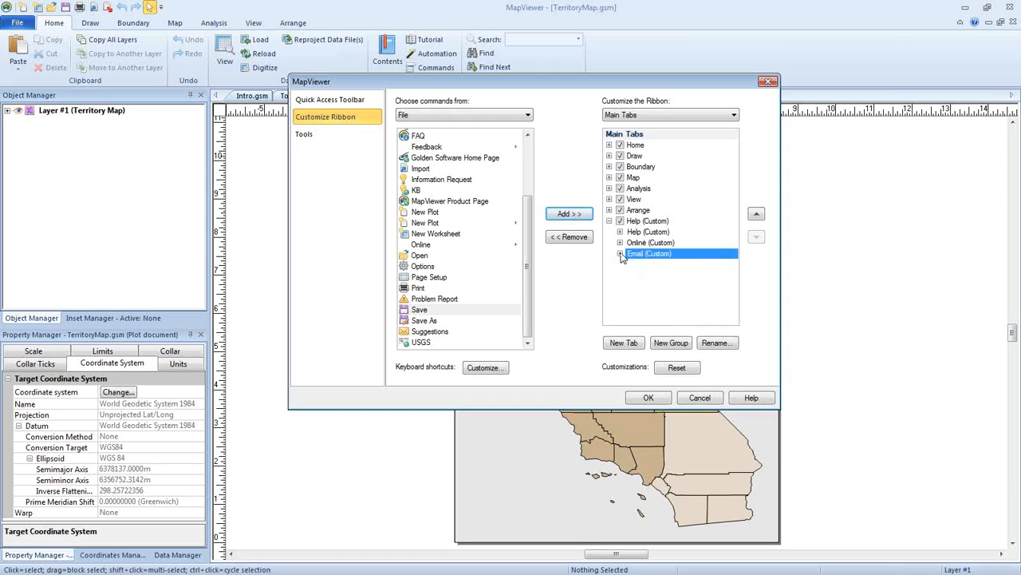
left_click(648, 398)
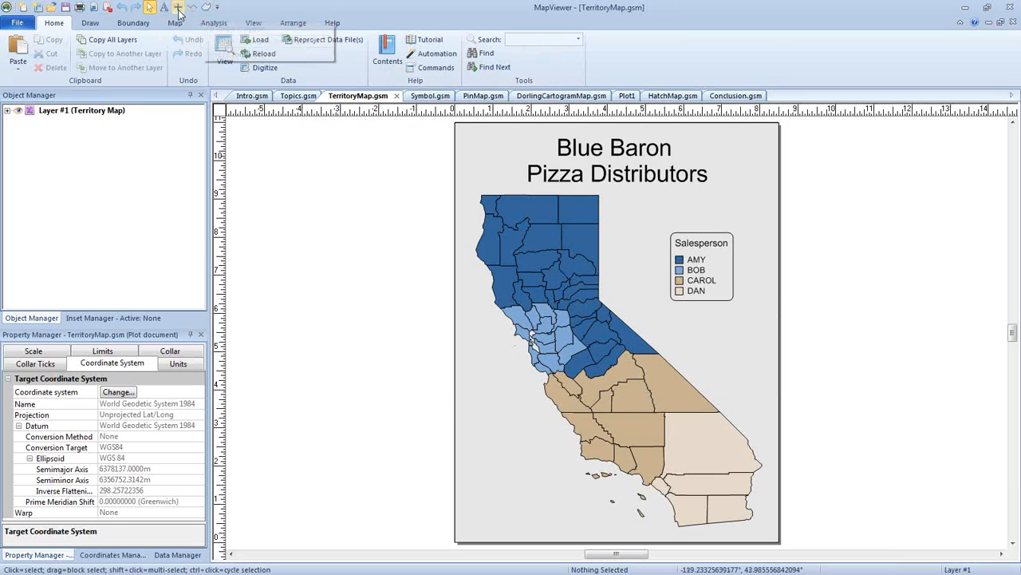
left_click(333, 24)
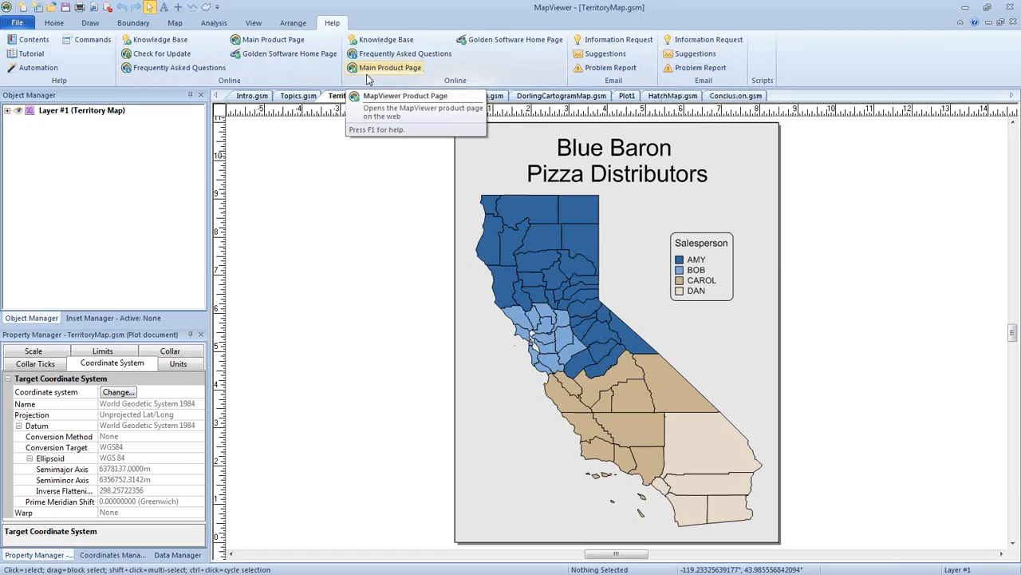
Reopen the ribbon customization and delete the first of the two Online groups and the first of the two Email groups.
right_click(806, 65)
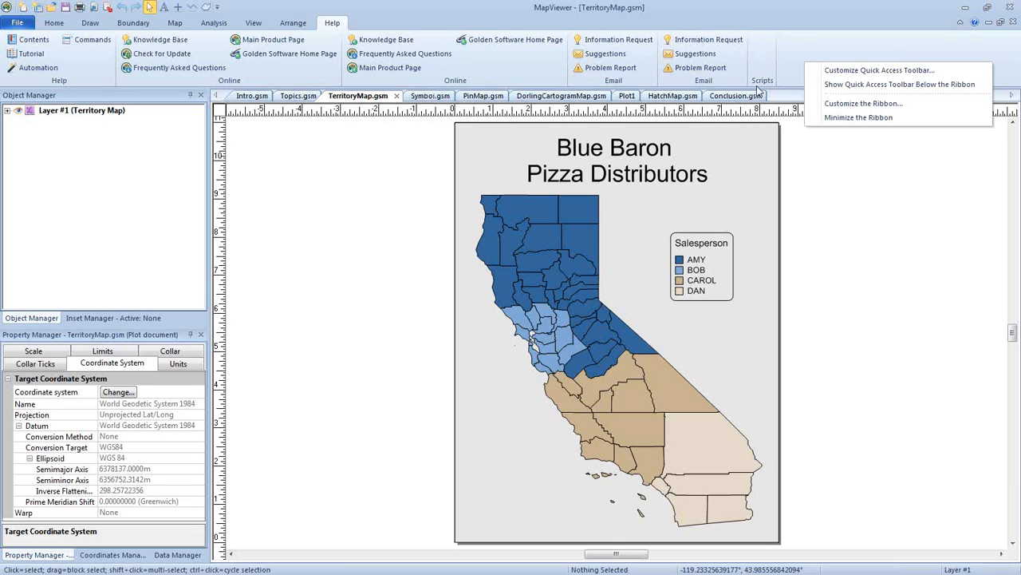
left_click(854, 109)
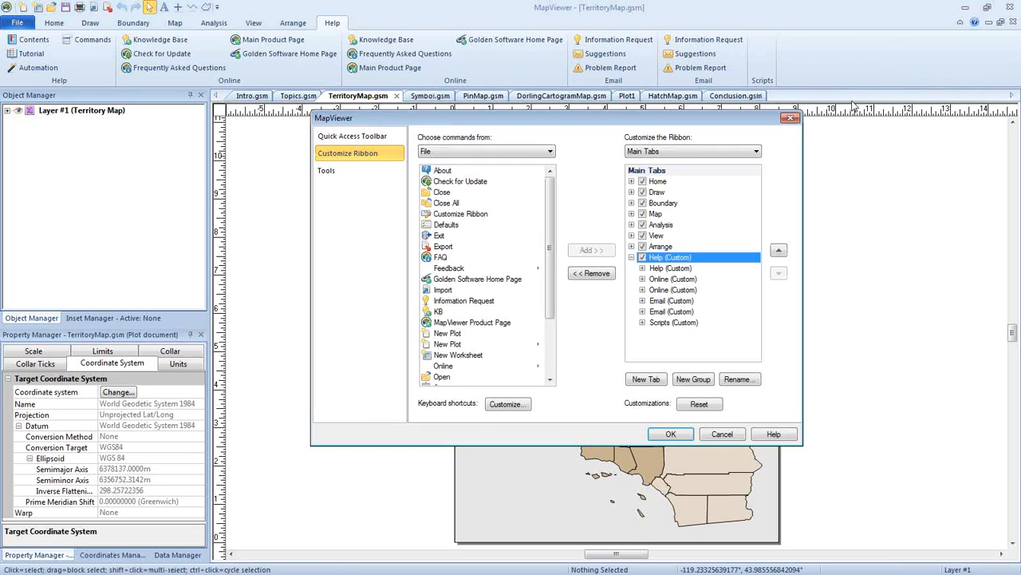
left_click(680, 280)
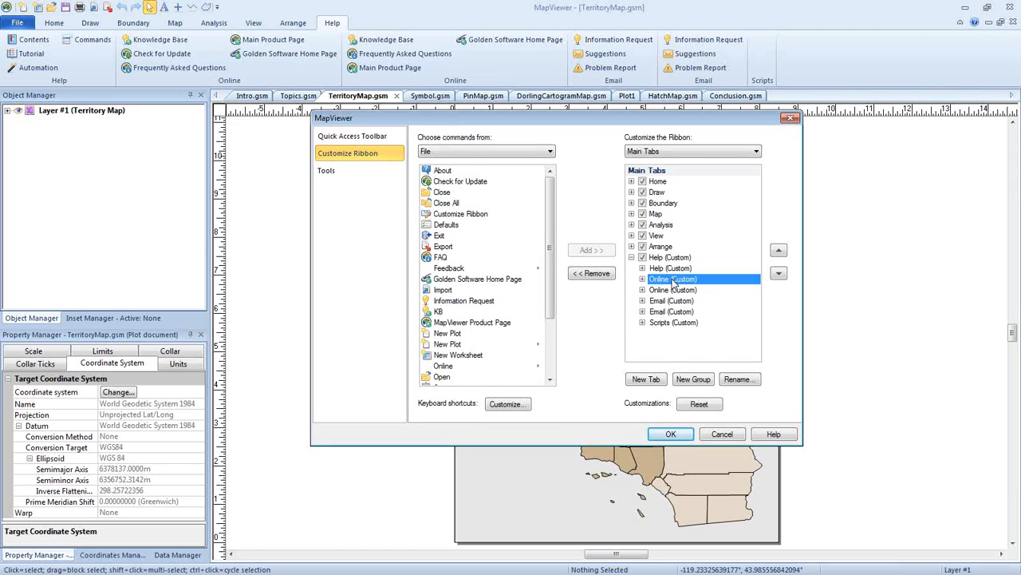
right_click(674, 283)
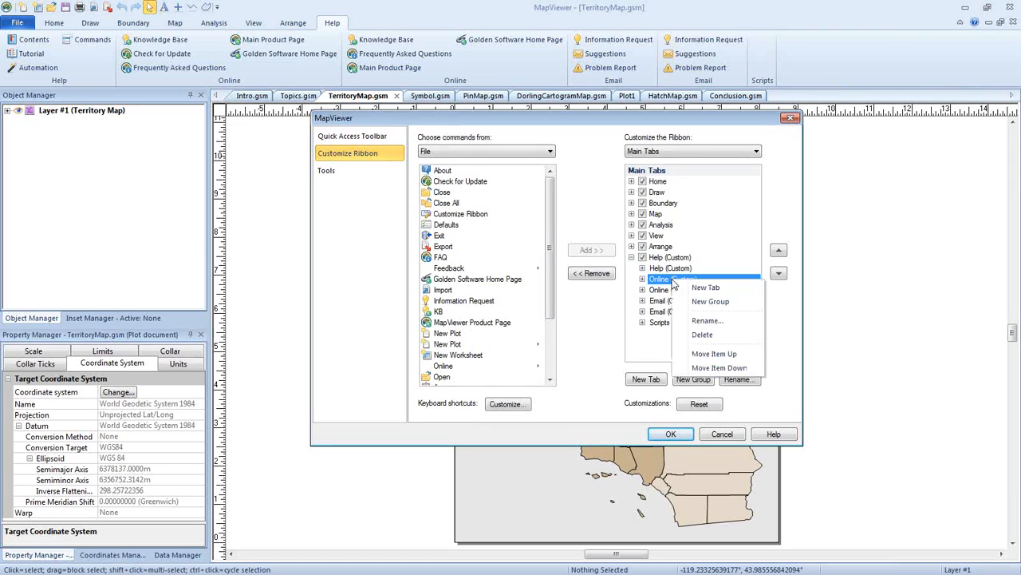
left_click(713, 335)
right_click(671, 291)
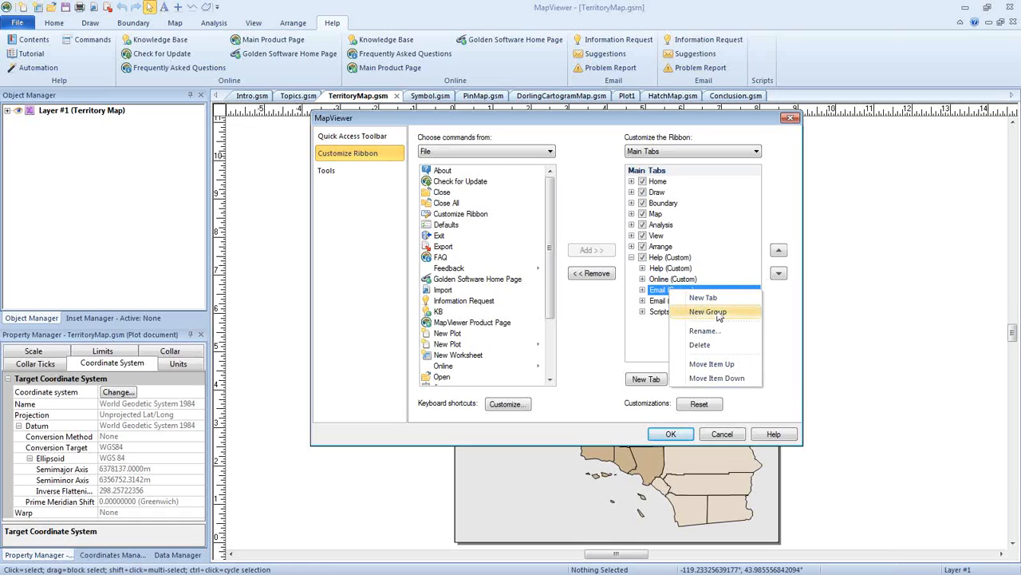
left_click(700, 344)
Delete the custom Scripts group from the Help ribbon tab and apply the customization.
right_click(673, 301)
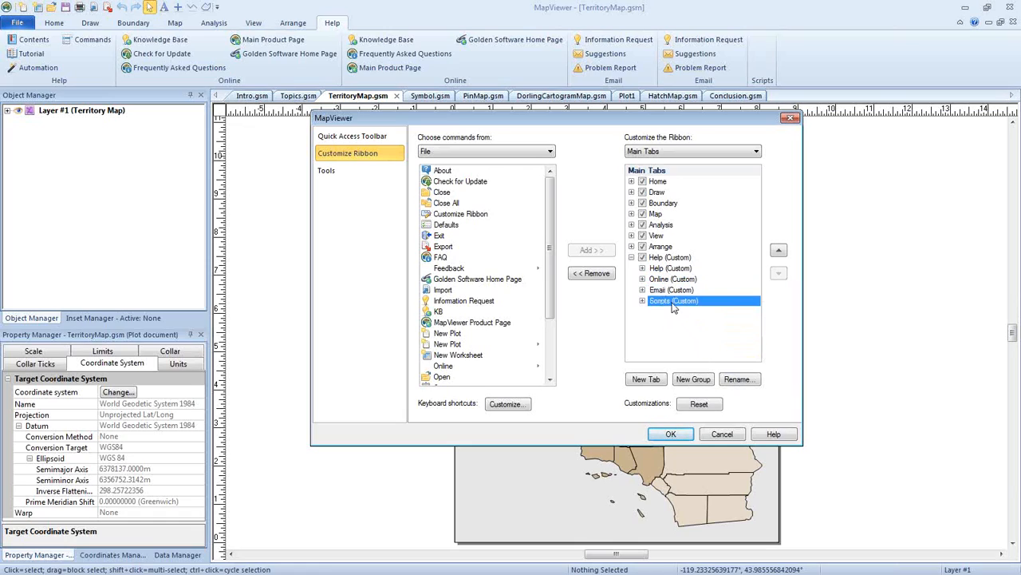
left_click(705, 359)
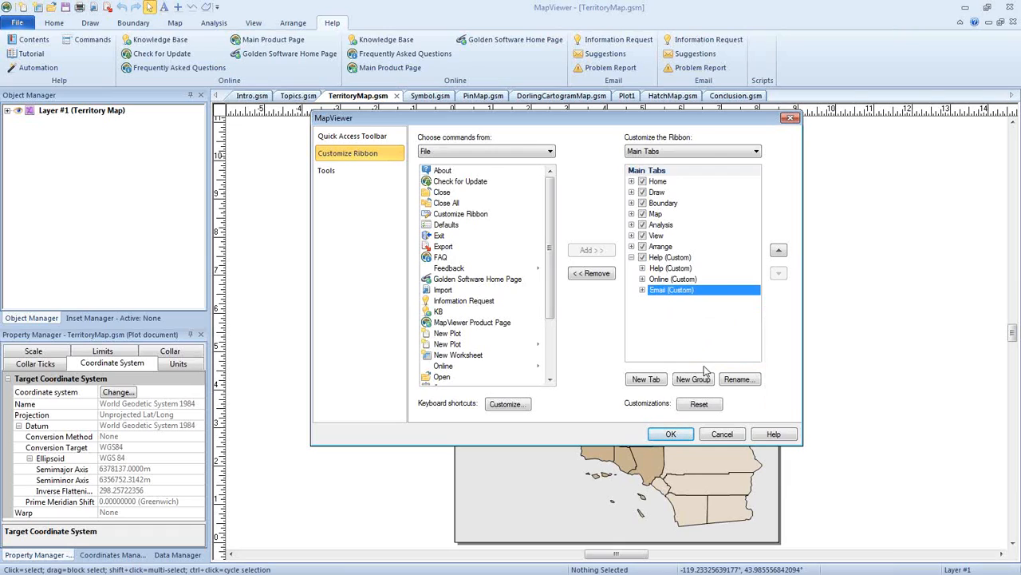
left_click(671, 435)
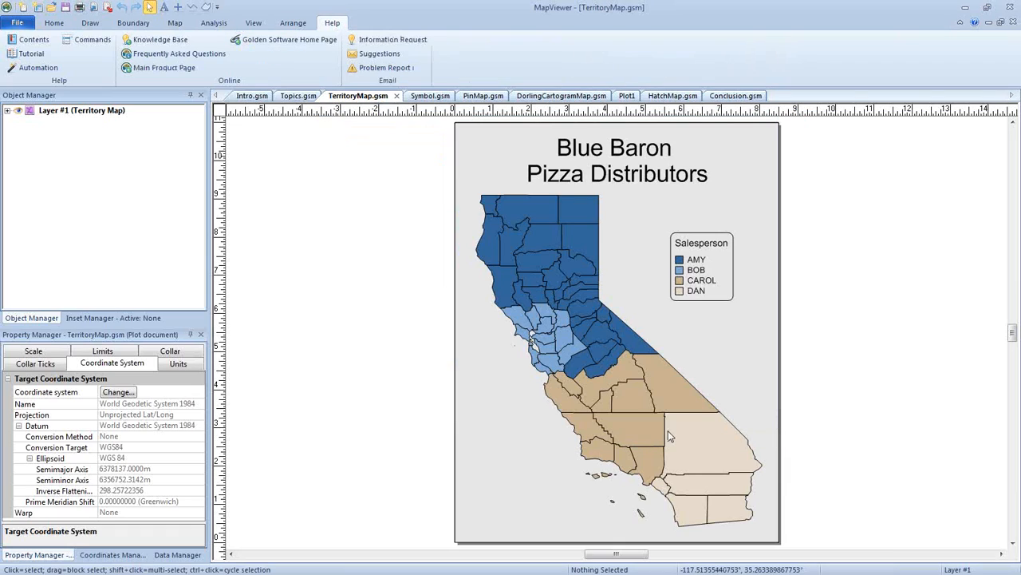
Add a custom tool entry named Script1.bas to the Tools menu contents in the customization settings.
right_click(499, 53)
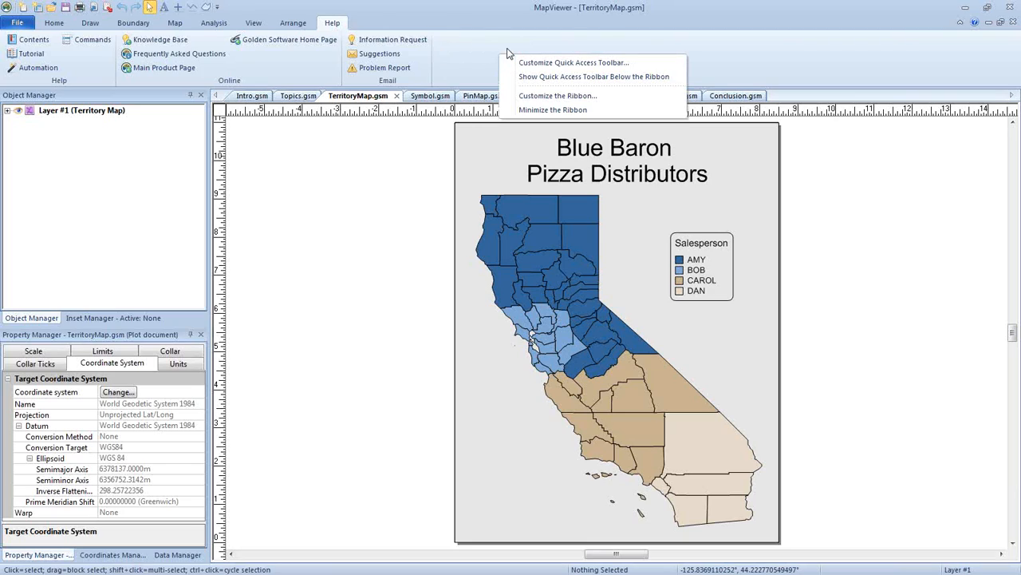
left_click(546, 96)
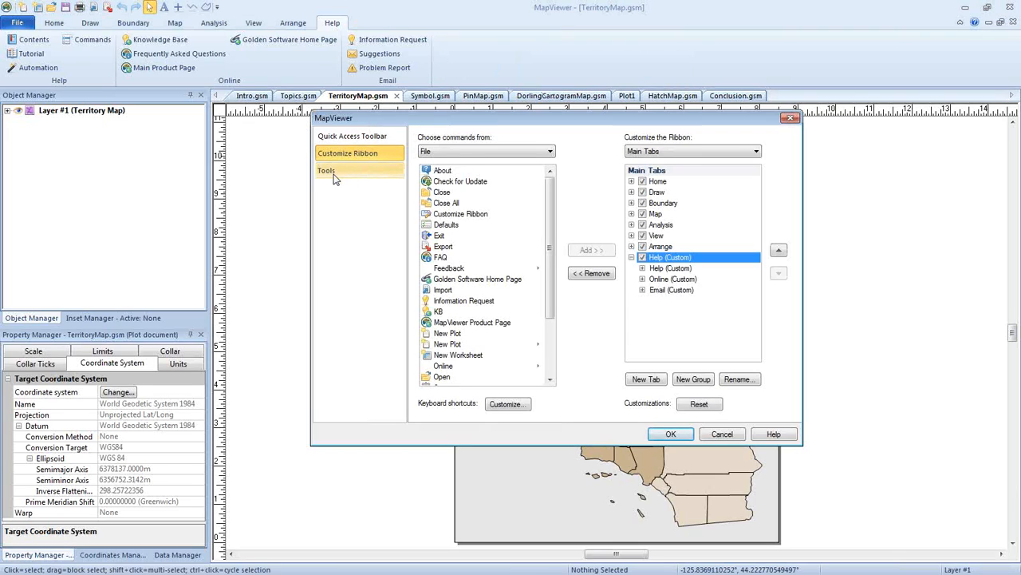
left_click(335, 177)
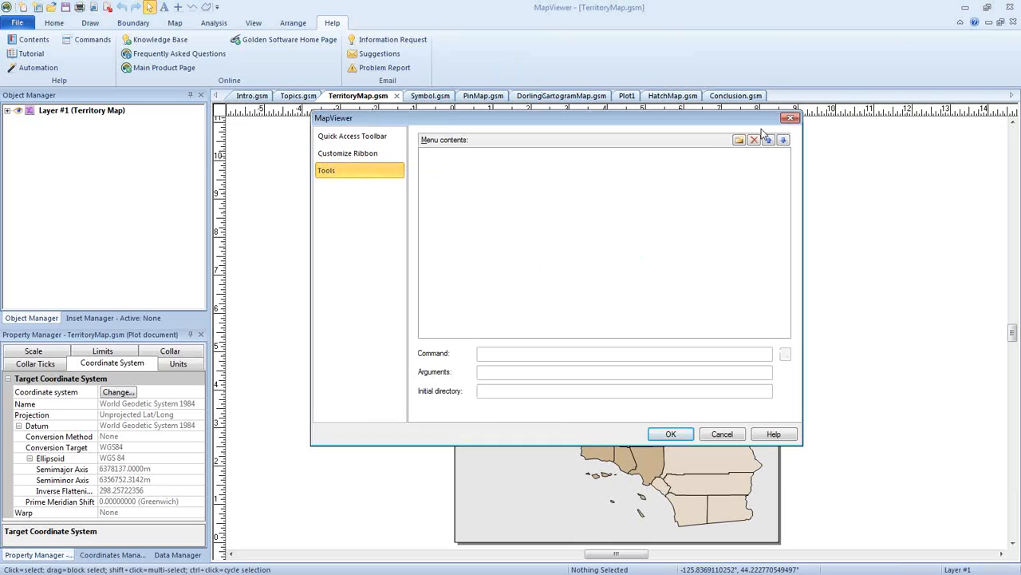
left_click(739, 141)
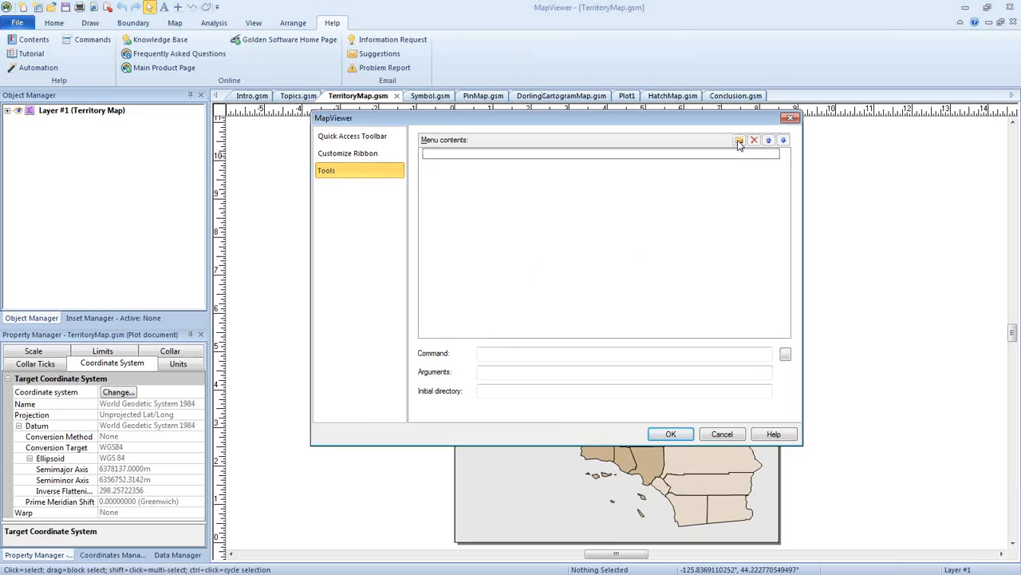
type("Script1")
key("BackSpace")
key("BackSpace")
key("BackSpace")
type("ript1.bas")
Set the Script1.bas tool's command to Scripter.exe from the Scripter folder inside the MapViewer 8 program folder.
left_click(496, 354)
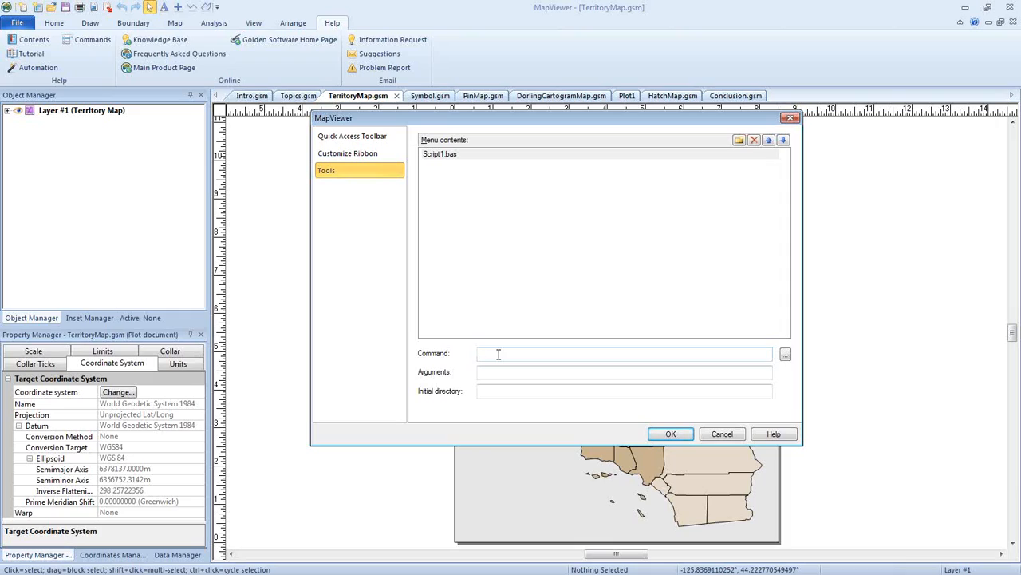
left_click(785, 353)
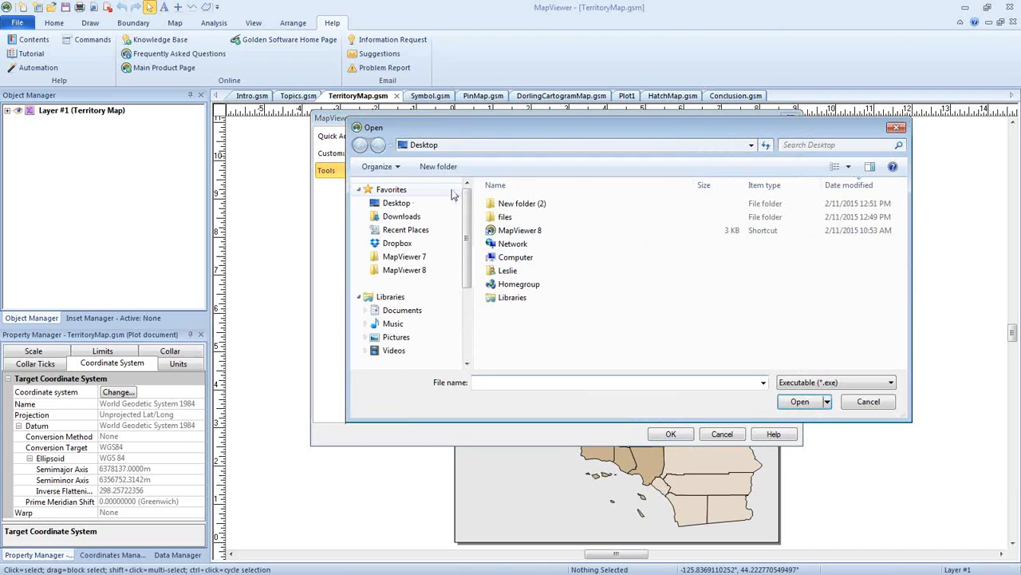
left_click(407, 270)
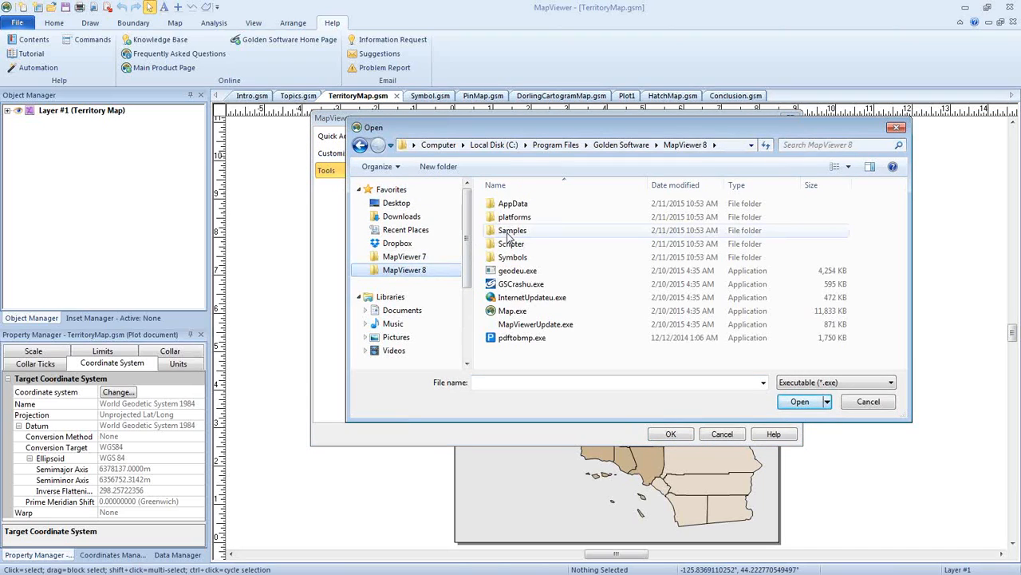
left_click(517, 247)
double_click(517, 247)
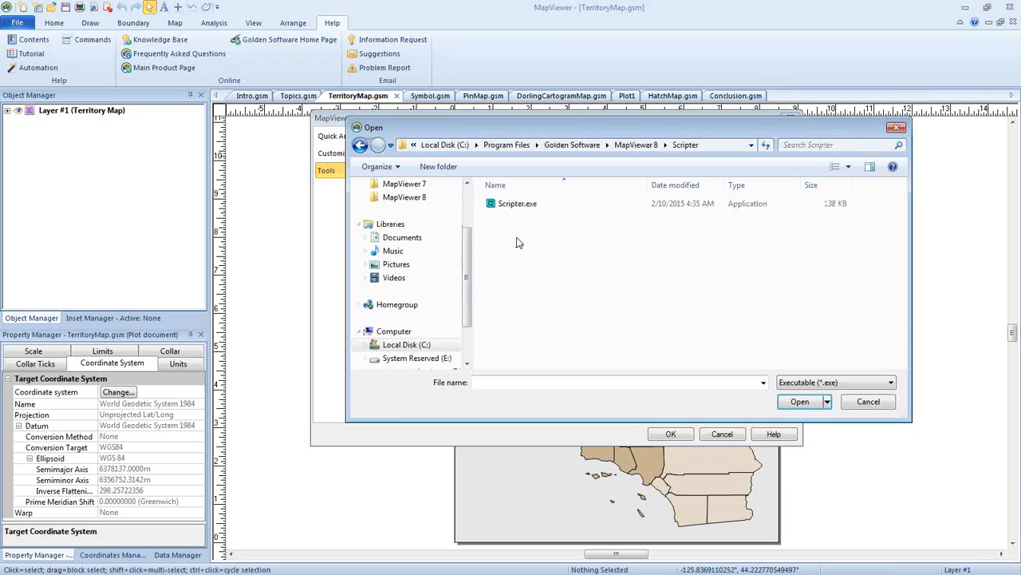
left_click(519, 206)
left_click(798, 401)
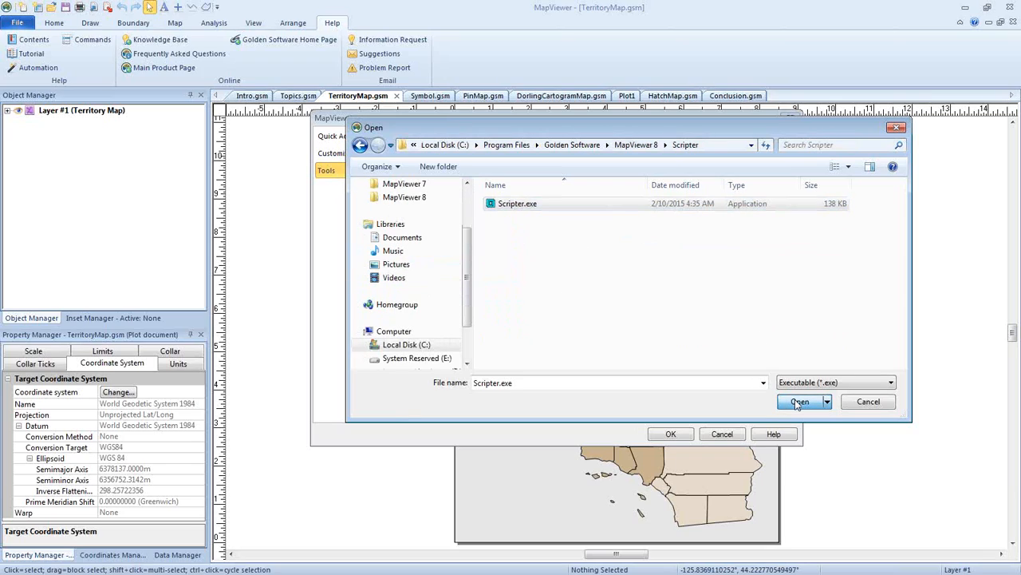
Set the tool's arguments to -x "C:\Program Files\Golden Software\MapViewer 8\Samples\Scripts\Map1.bas", apply the customization and display the Home ribbon commands.
left_click(553, 372)
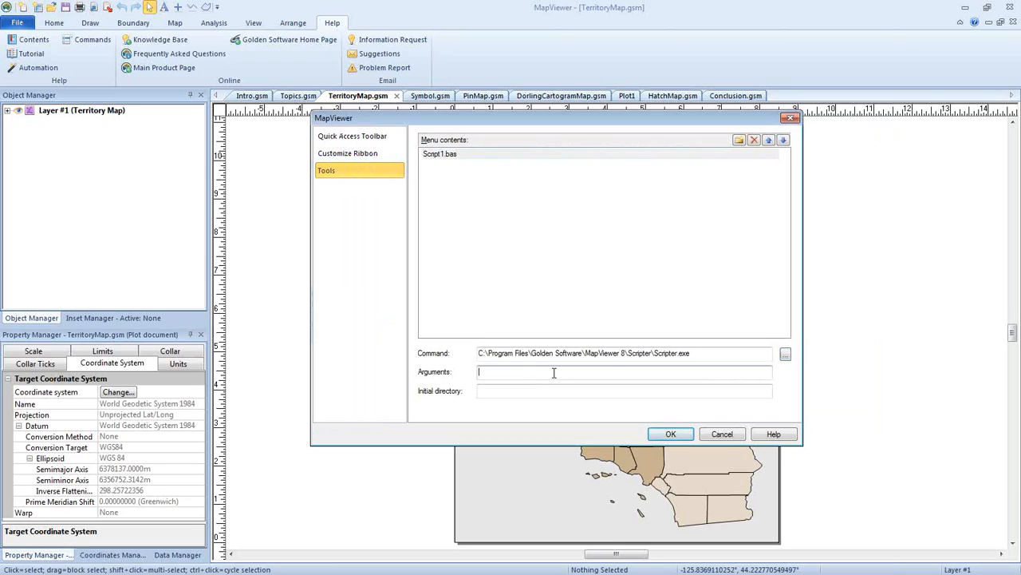
type("-x \"C:\\Program")
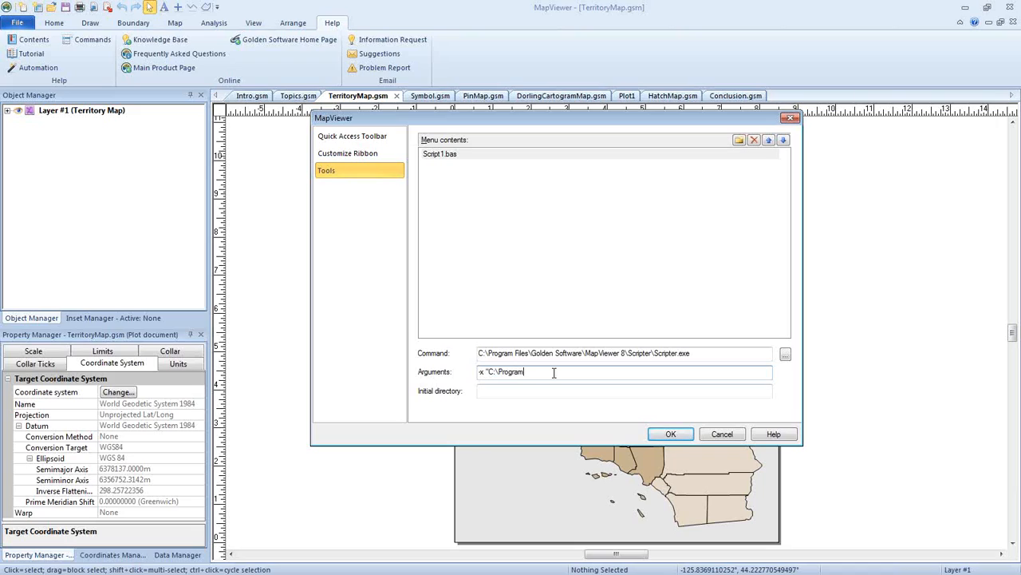
type(" Files\\Golden Software\\MapViewer 8\\")
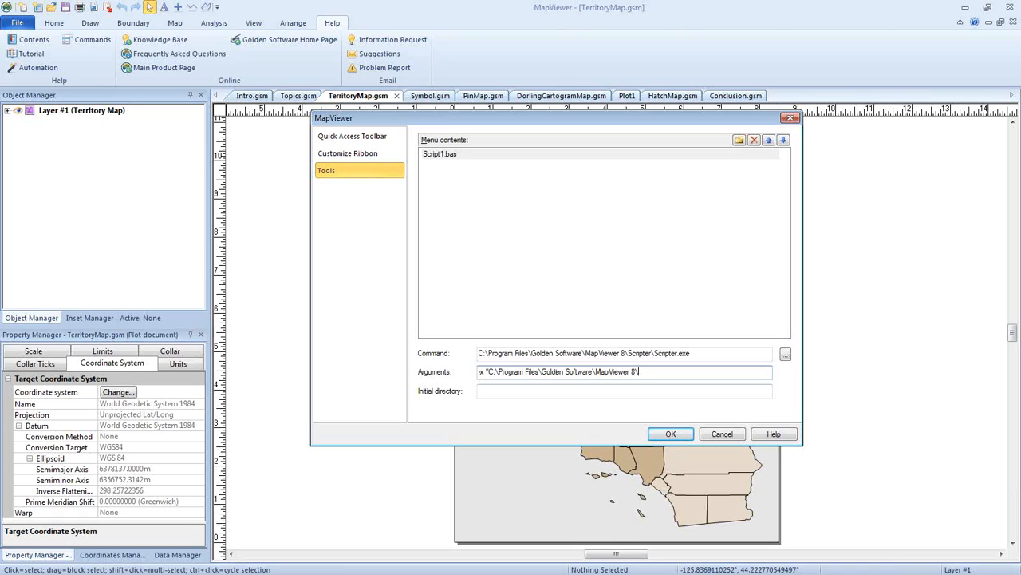
type("Samples\\Scripts\\Map1.bas\"")
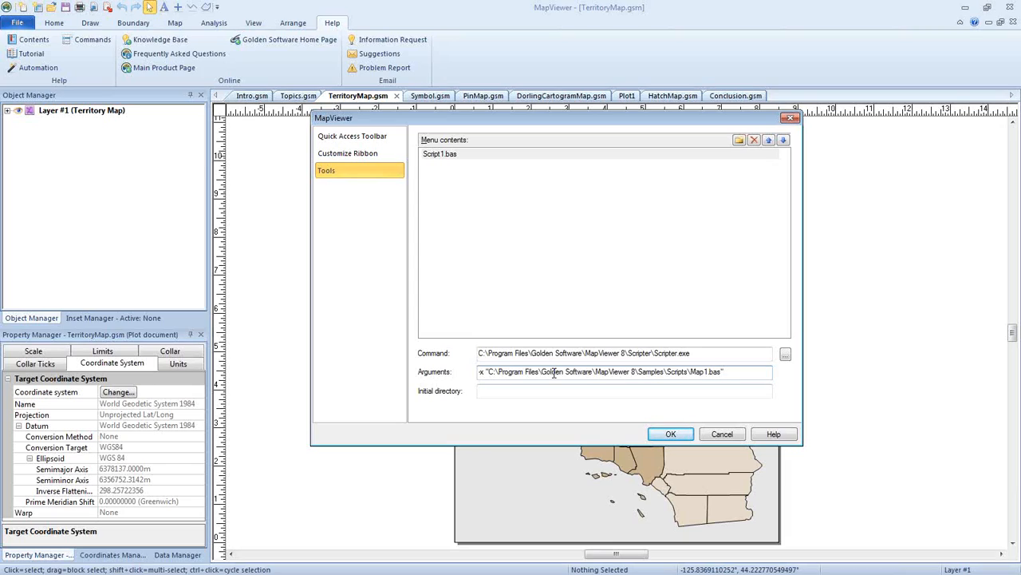
left_click(672, 436)
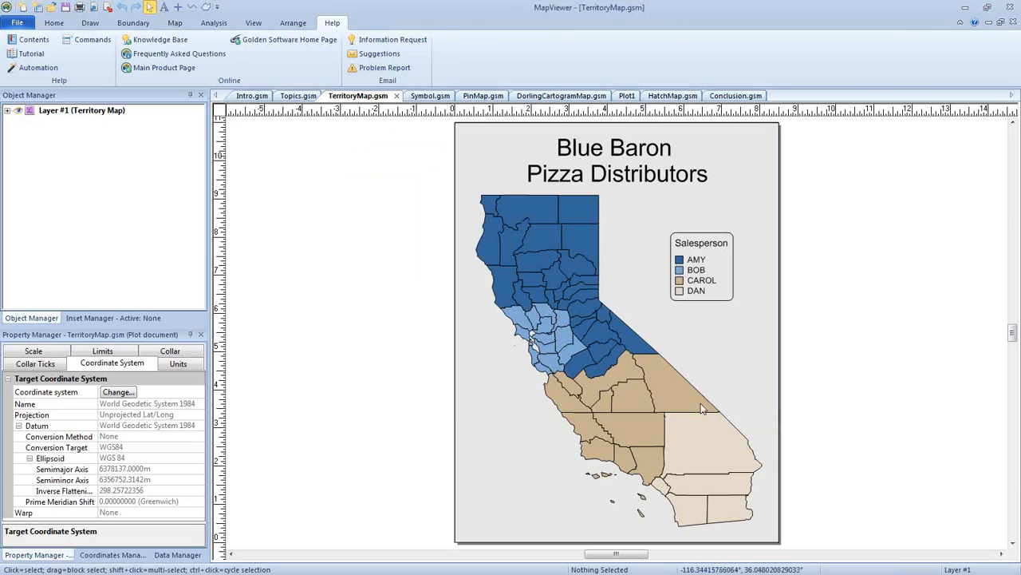
left_click(52, 24)
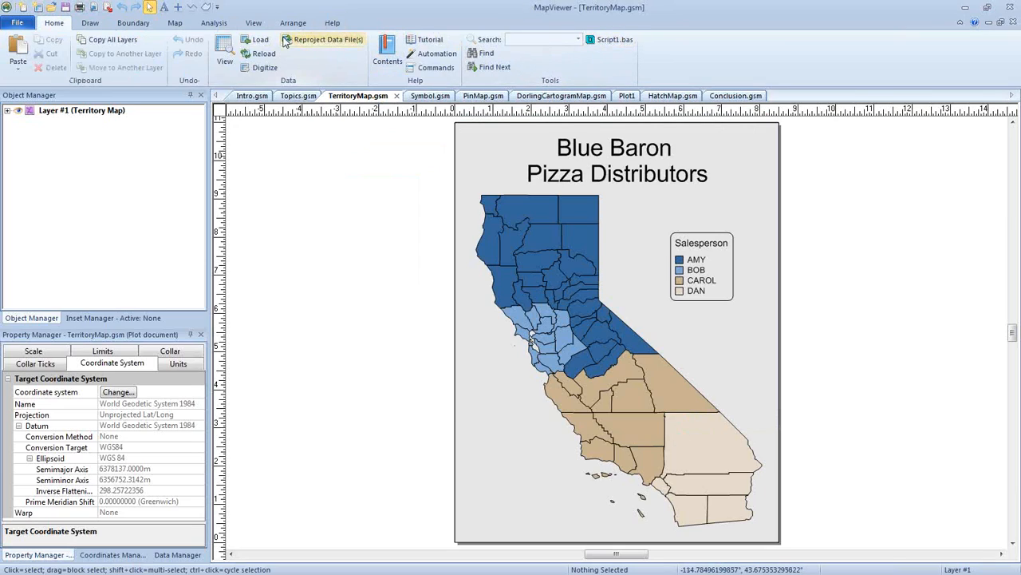
Reopen the ribbon customization and add a new group named Automation to the custom Help tab.
left_click(331, 26)
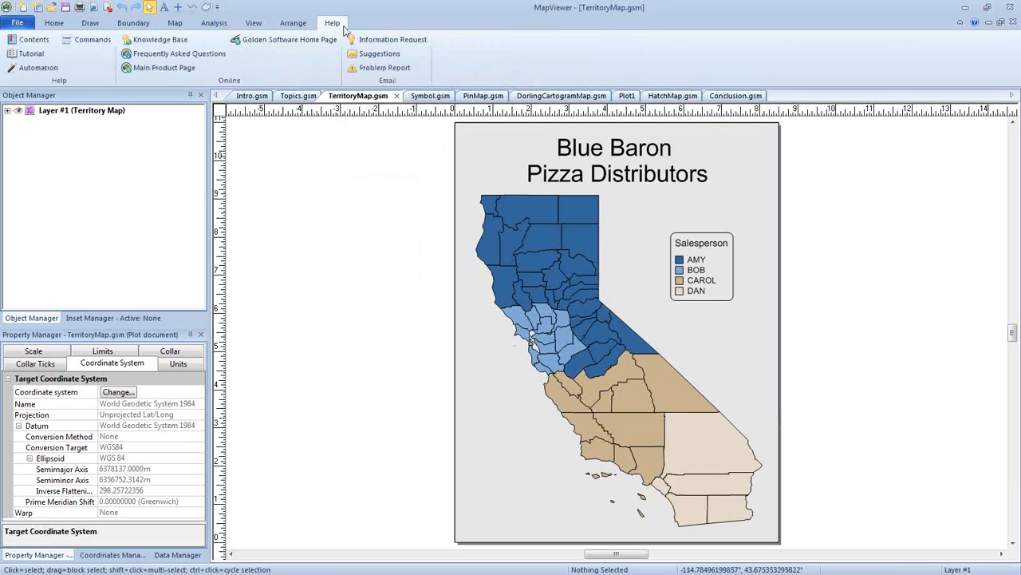
right_click(541, 66)
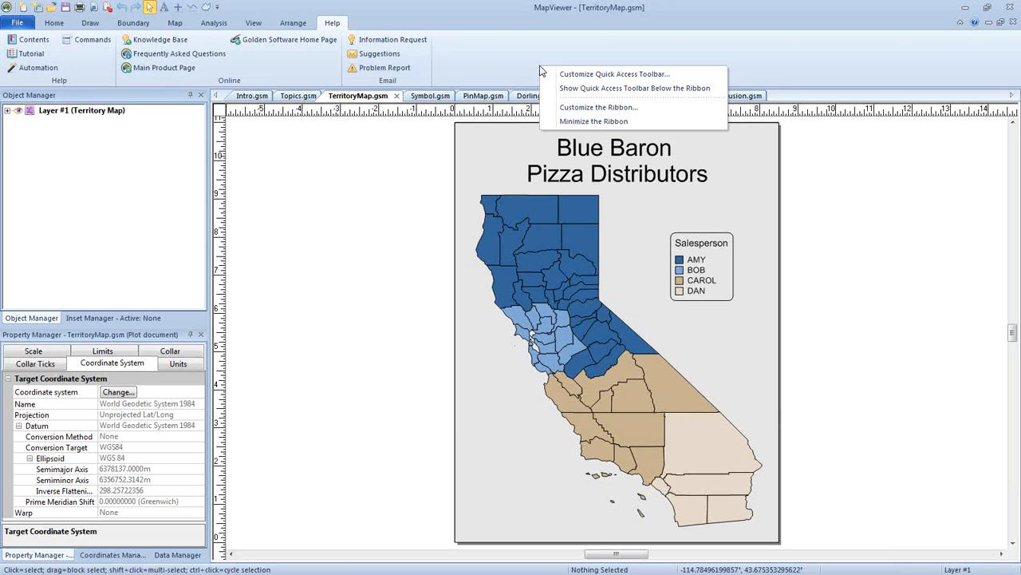
left_click(589, 108)
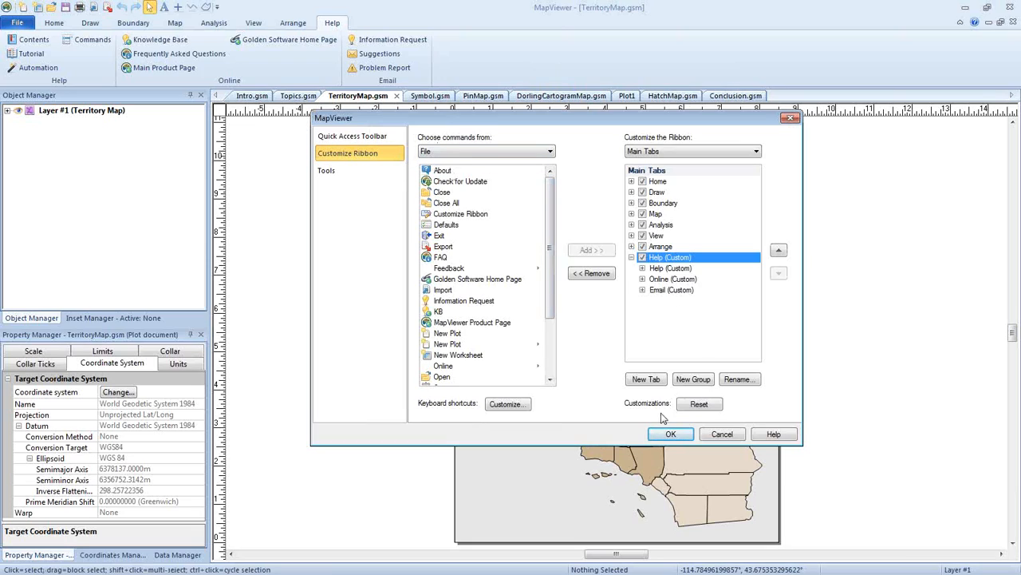
left_click(691, 380)
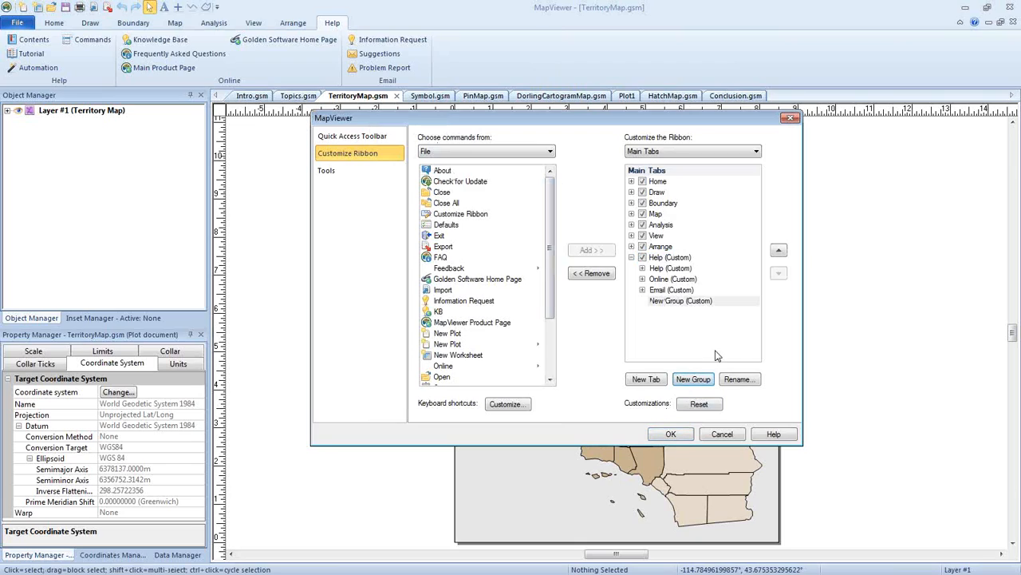
left_click(736, 379)
type("Automation")
left_click(554, 305)
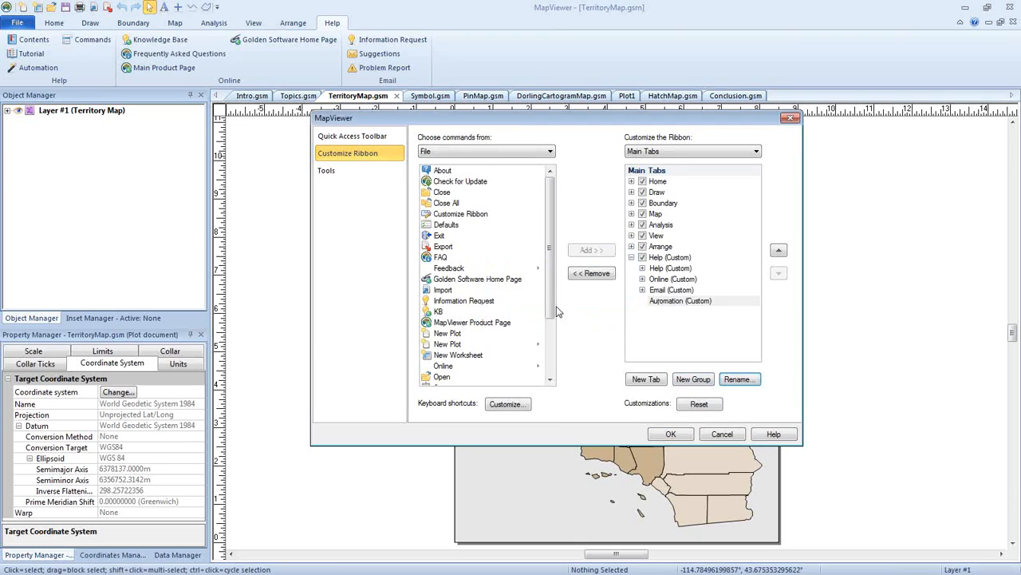
Add the <User defined tools> command from the Home tab's Tools group to the custom Automation group, choosing commands from All Tabs.
left_click(499, 152)
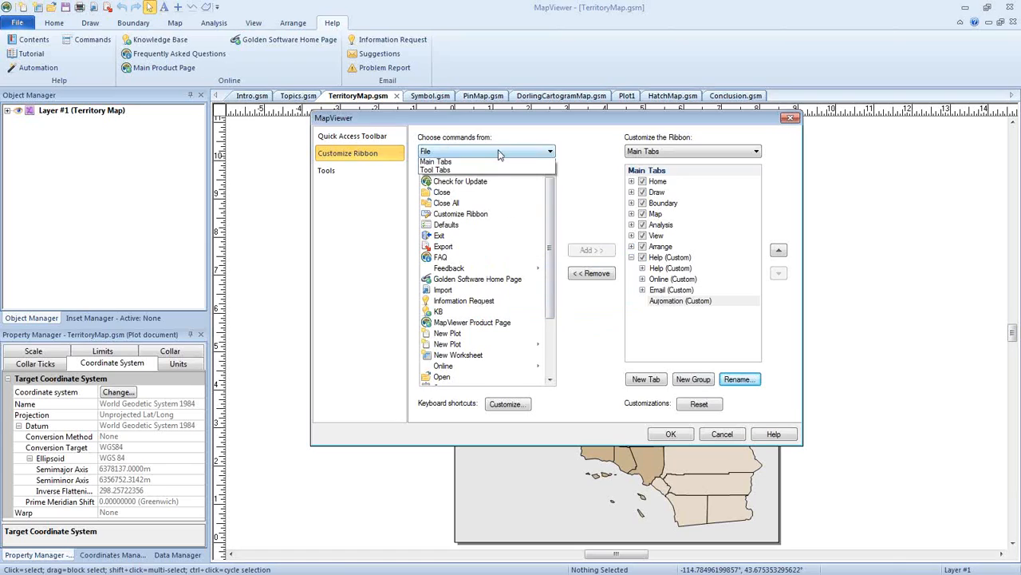
left_click(452, 173)
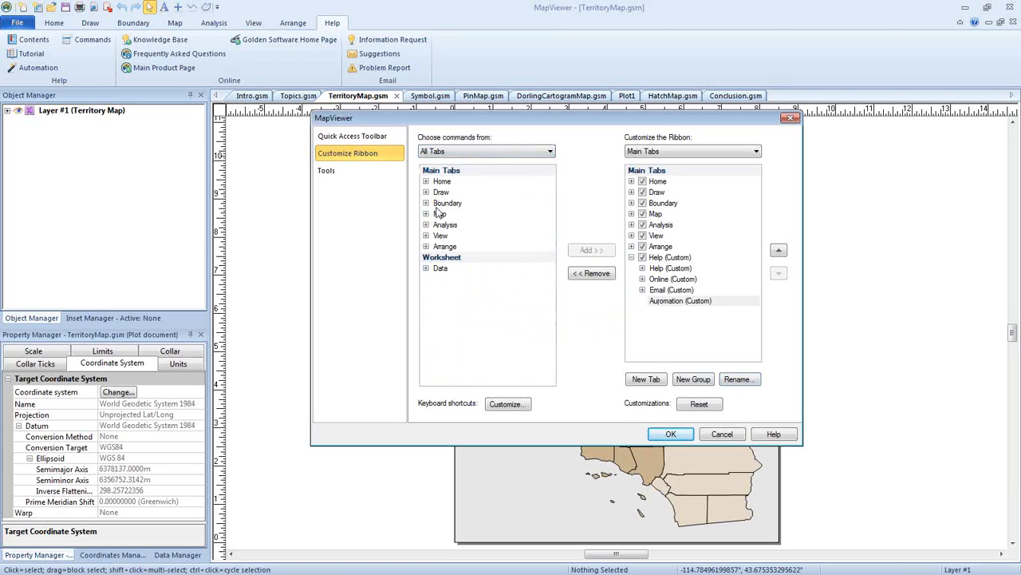
left_click(425, 181)
left_click(436, 236)
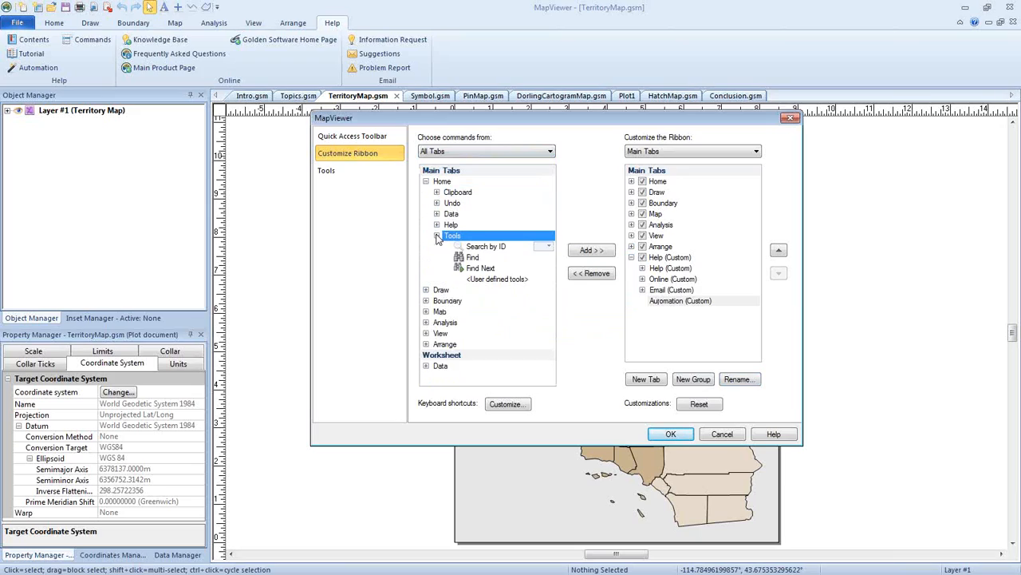
left_click(497, 280)
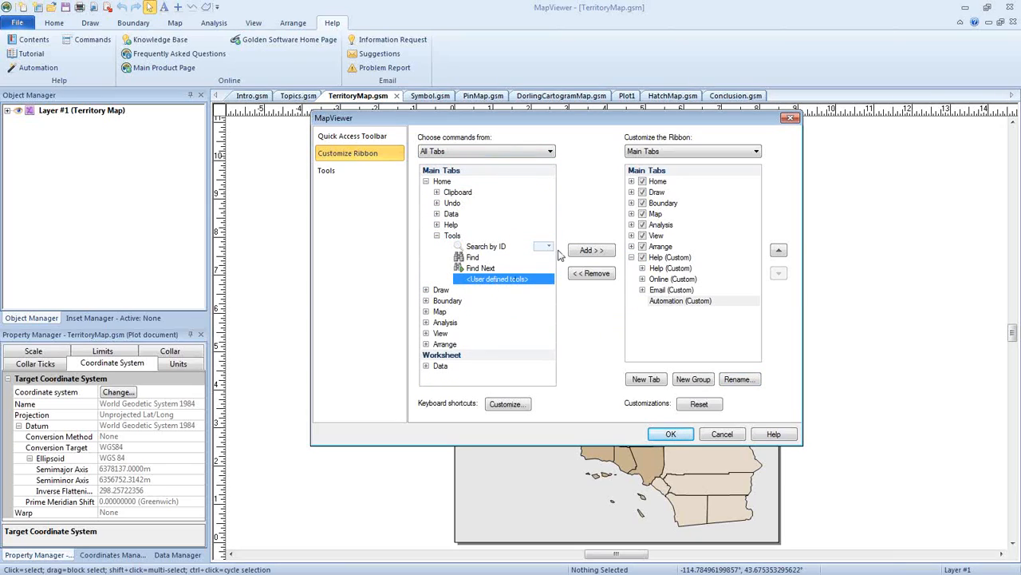
left_click(594, 251)
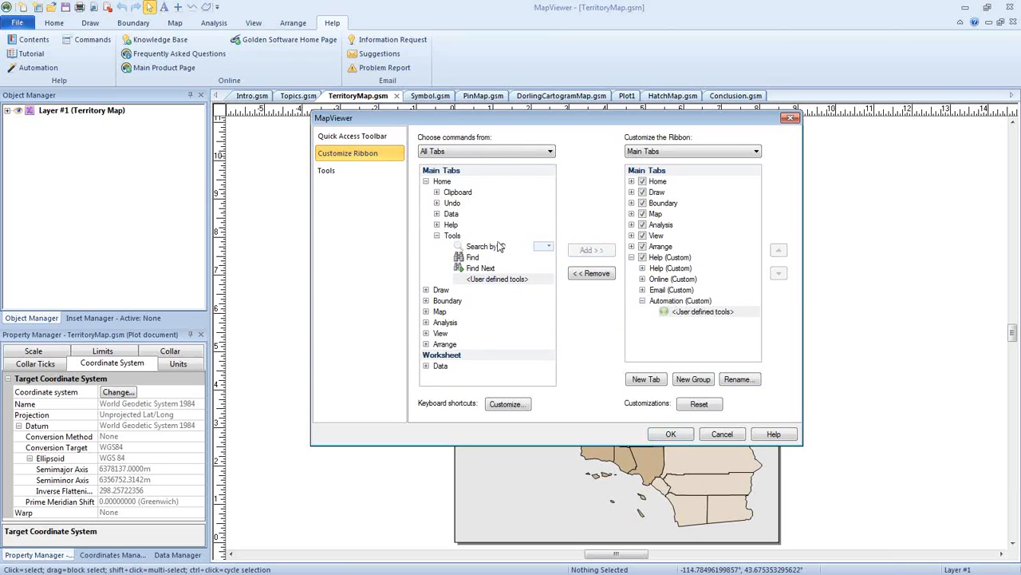
Add the Automation Help command to the custom Automation group and move it above the user defined tools entry.
left_click(437, 236)
left_click(436, 224)
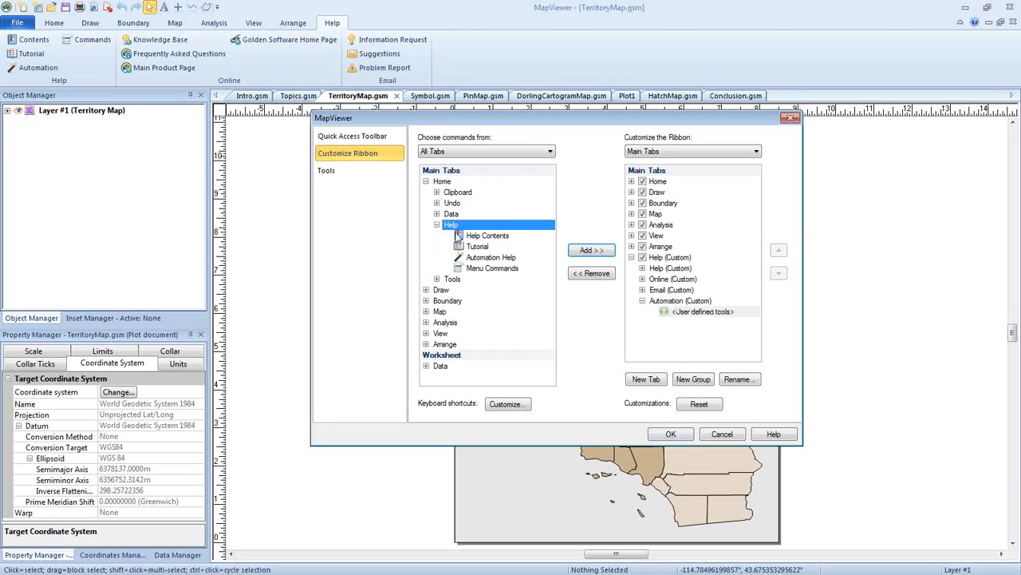
left_click(493, 256)
left_click(594, 252)
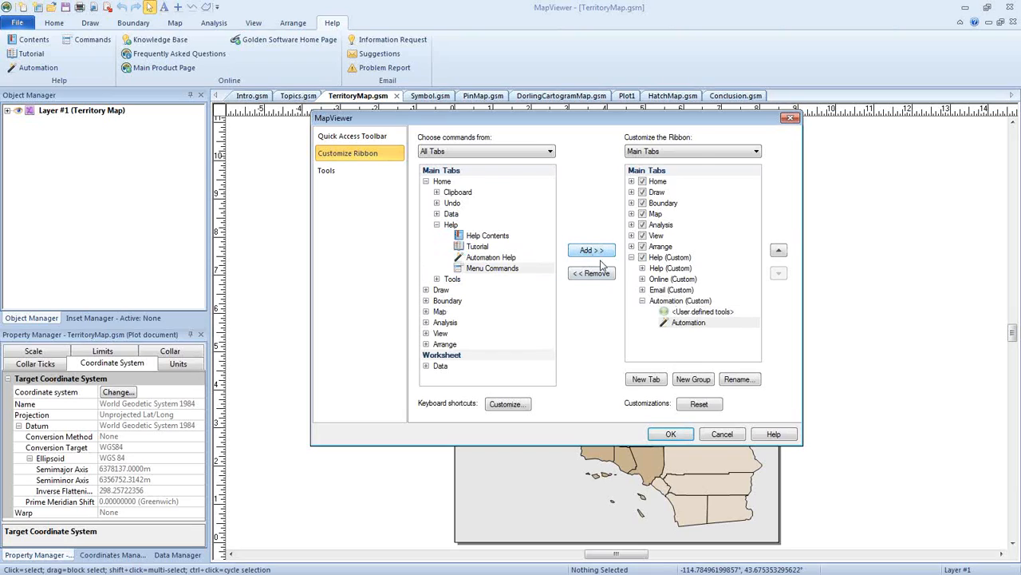
left_click(708, 323)
left_click(778, 250)
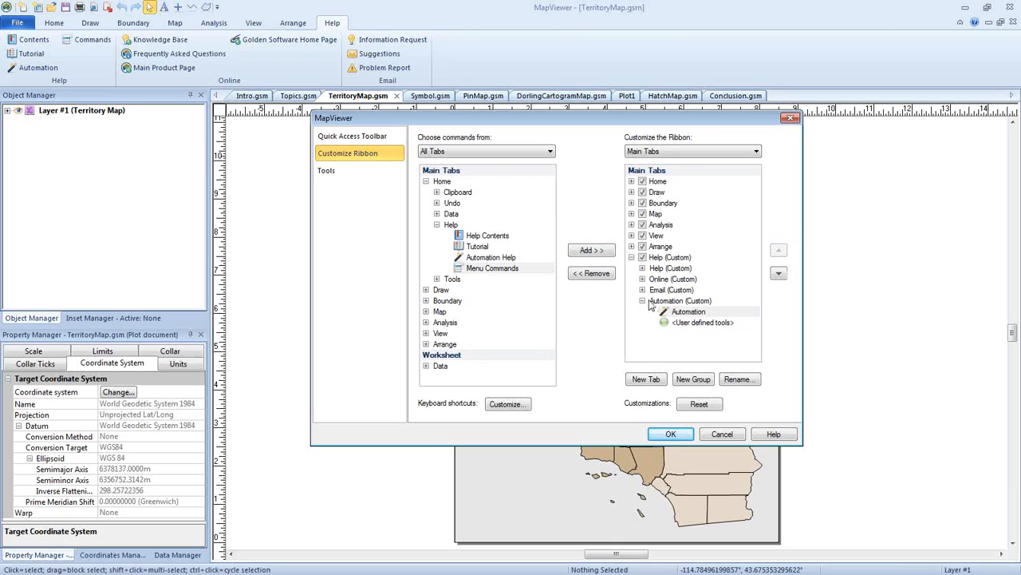
Remove the Automation command from the custom Help group and apply the ribbon customization.
left_click(642, 268)
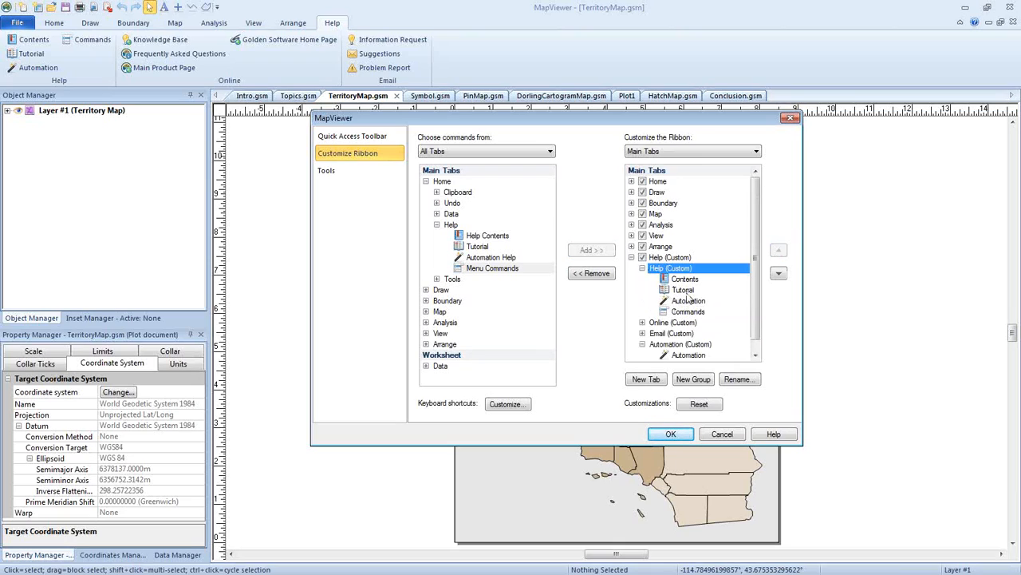
left_click(687, 301)
left_click(591, 275)
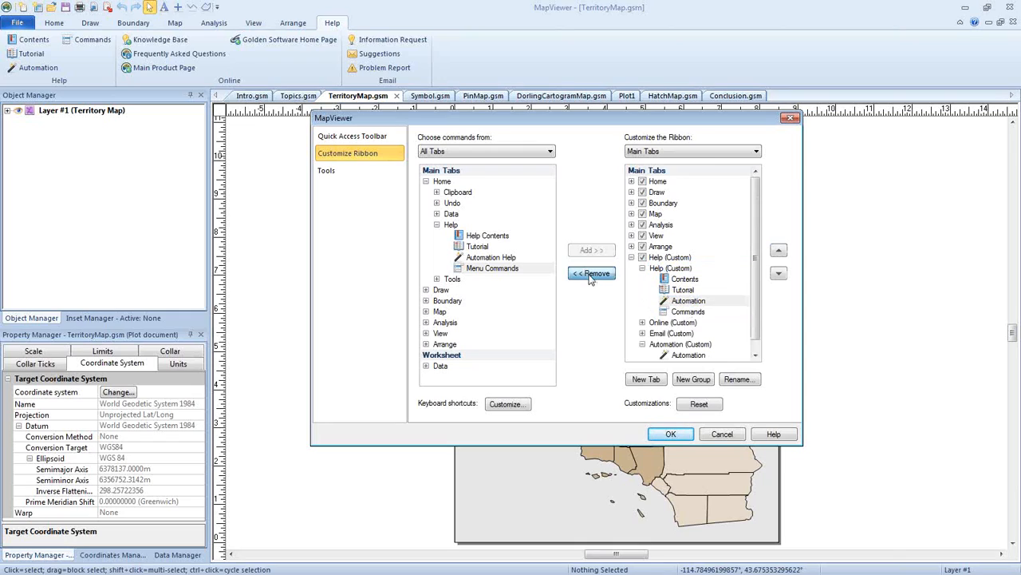
left_click(642, 268)
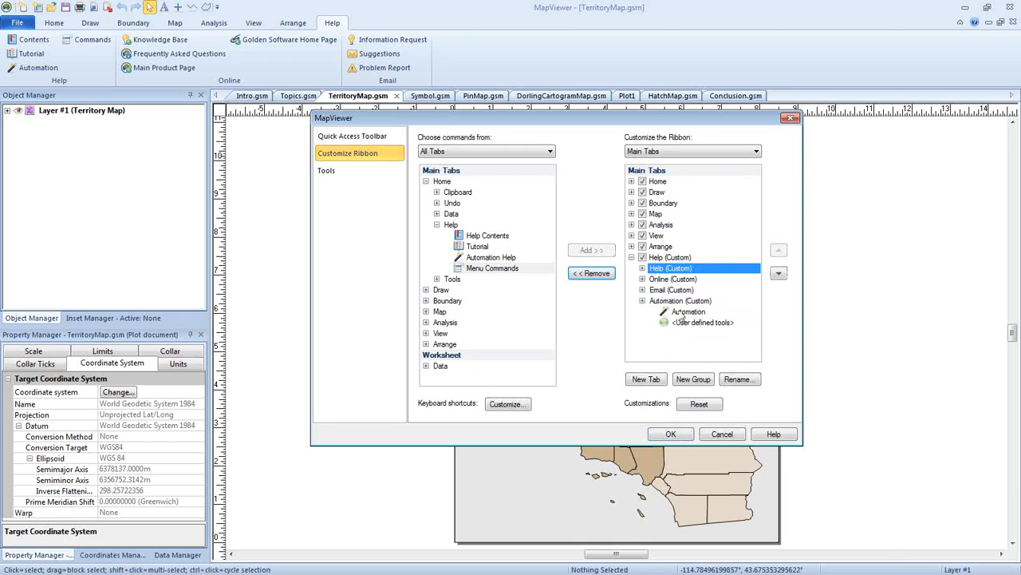
left_click(680, 435)
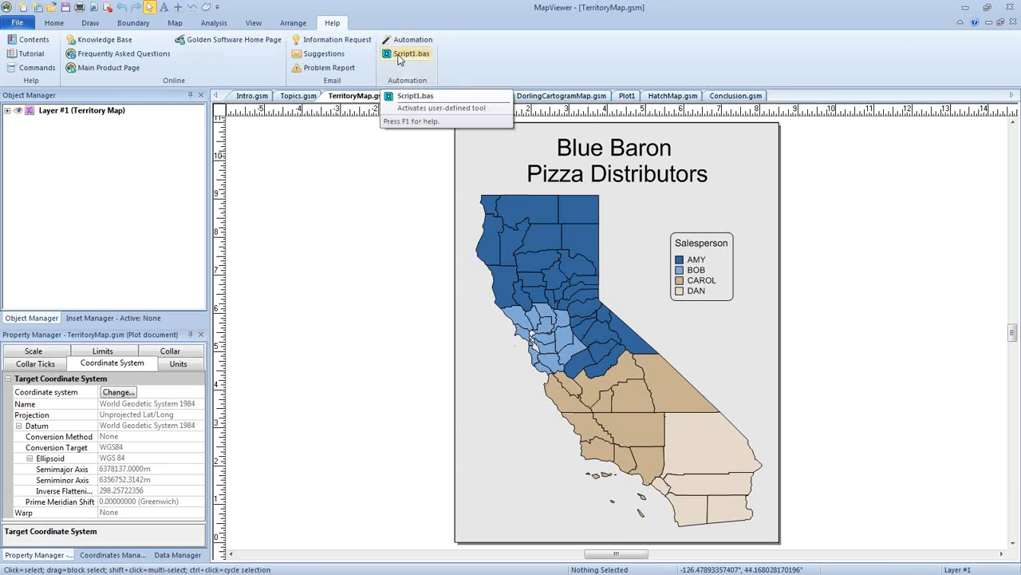
Run the Script1.bas tool from the custom Automation group and close the resulting plot without saving.
left_click(412, 54)
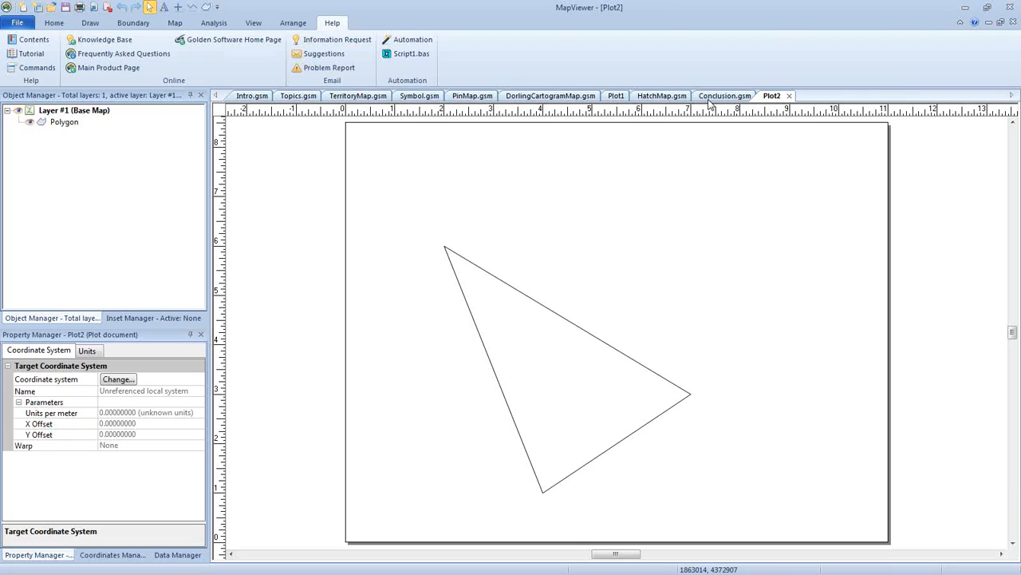
left_click(789, 96)
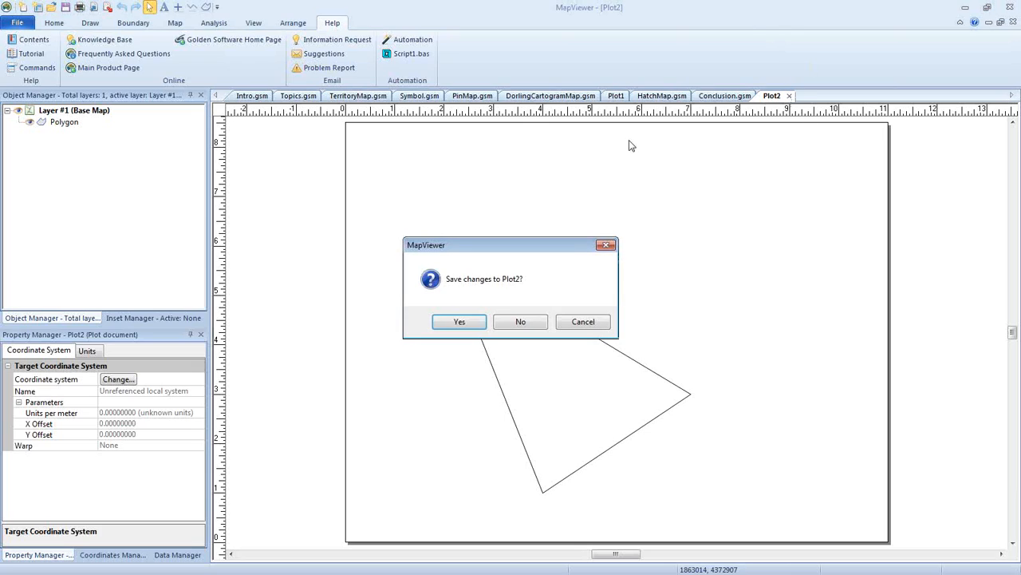
left_click(522, 322)
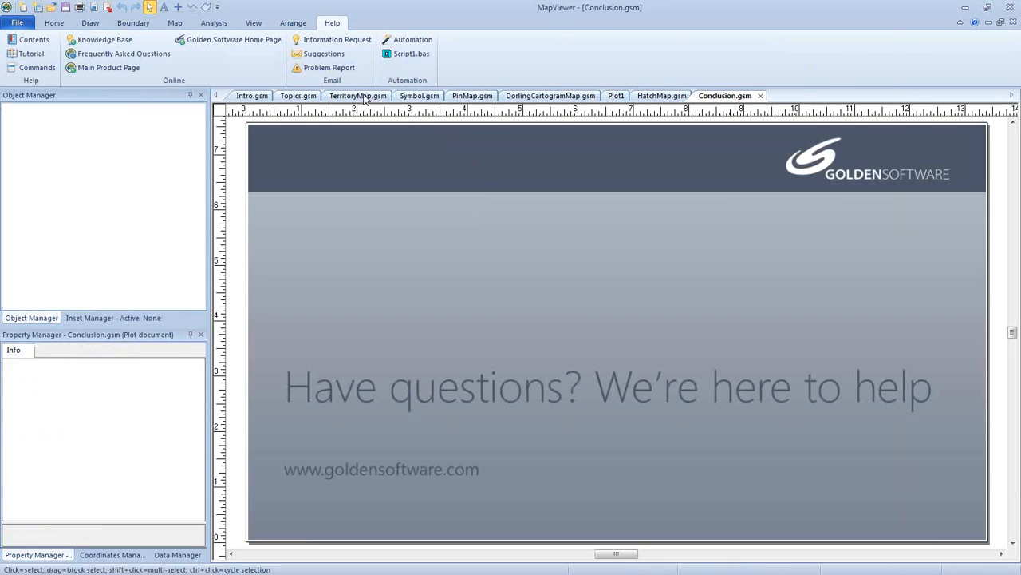
Reorder the open documents so that PinMap.gsm sits directly before Symbol.gsm.
left_click(361, 96)
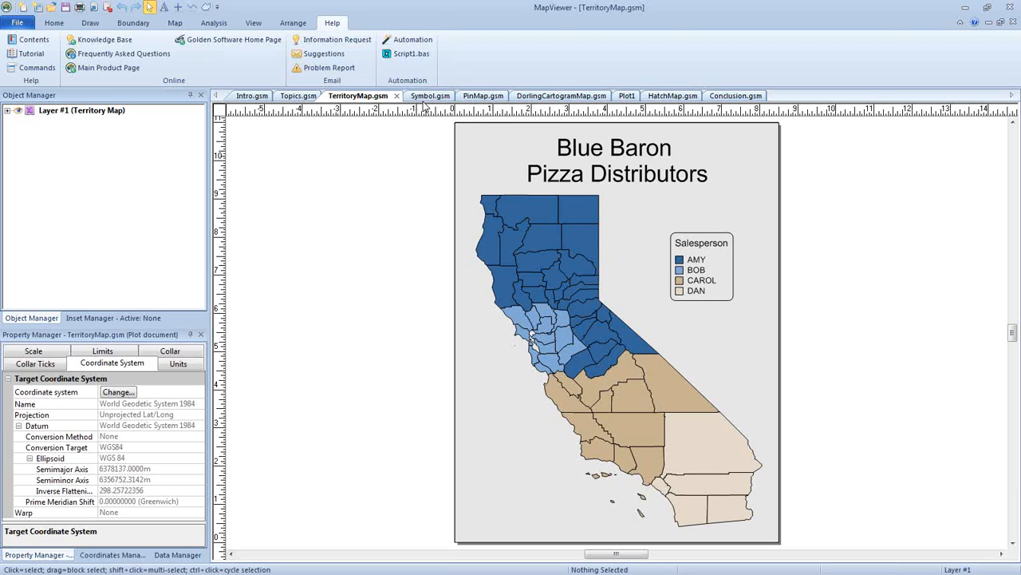
left_click(477, 96)
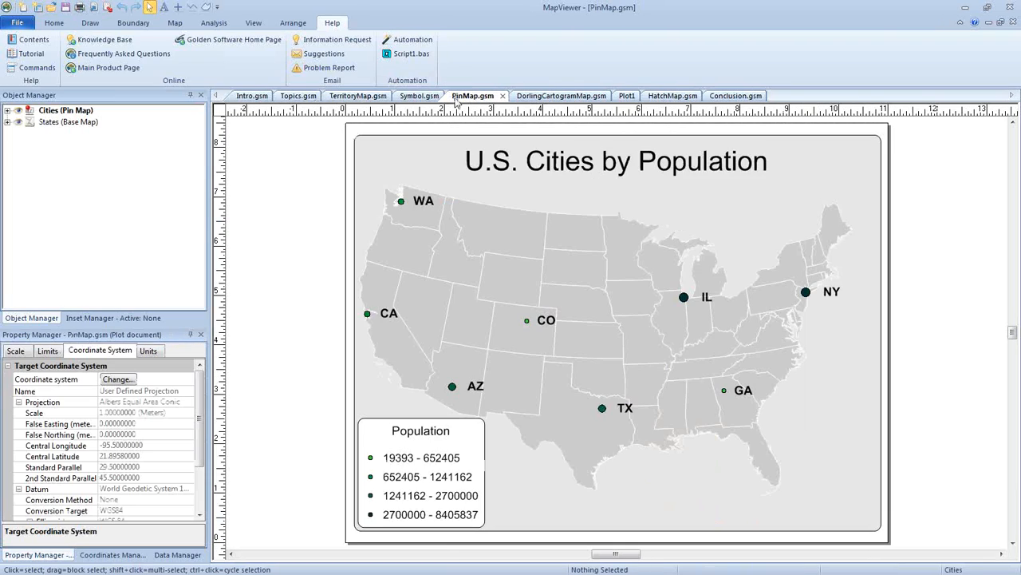
left_click_drag(457, 98, 426, 97)
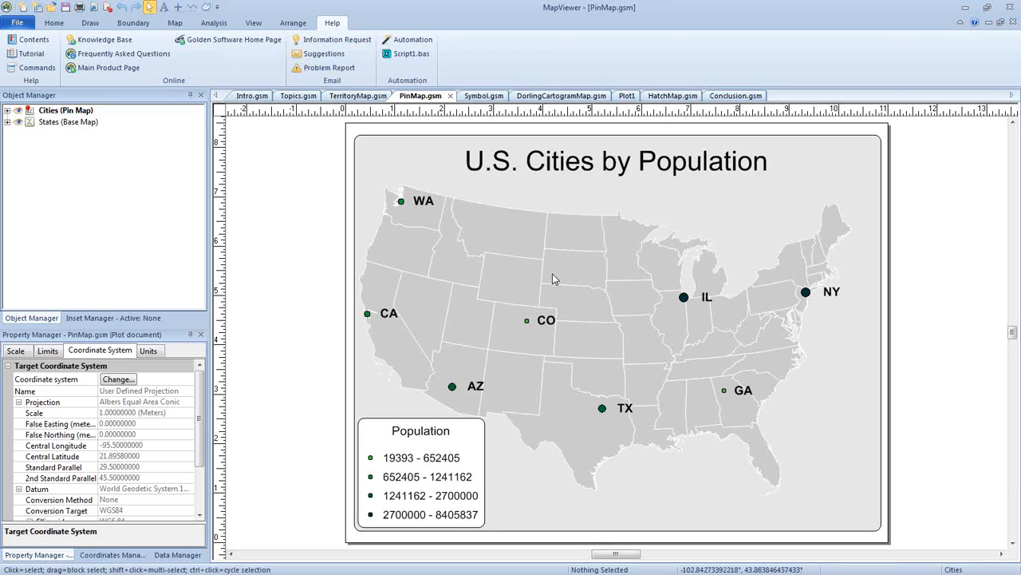
Set the Cities pin map's method in PinMap.gsm to Proportional symbol size and widen the property values column.
left_click(77, 114)
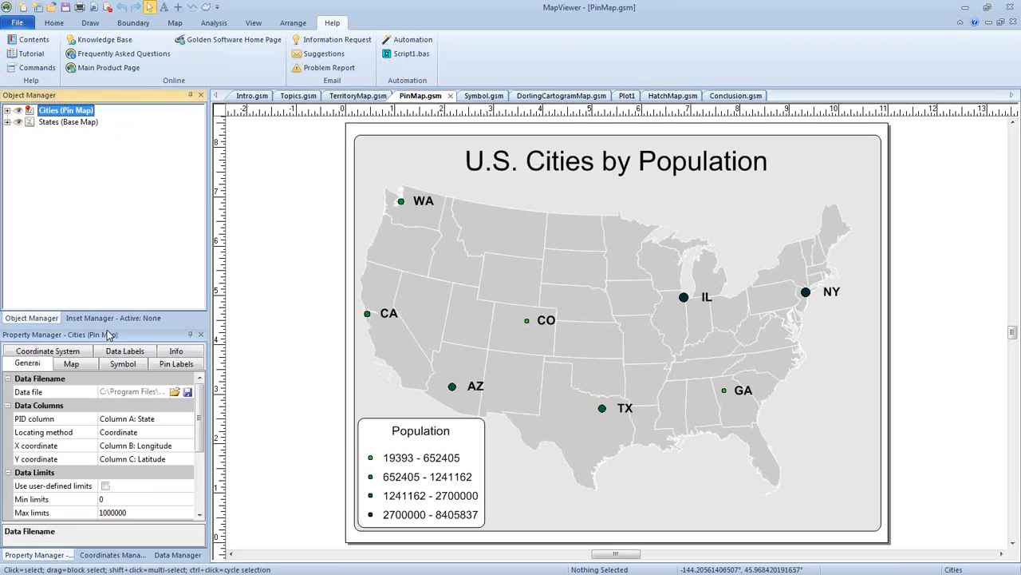
left_click_drag(112, 285, 111, 240)
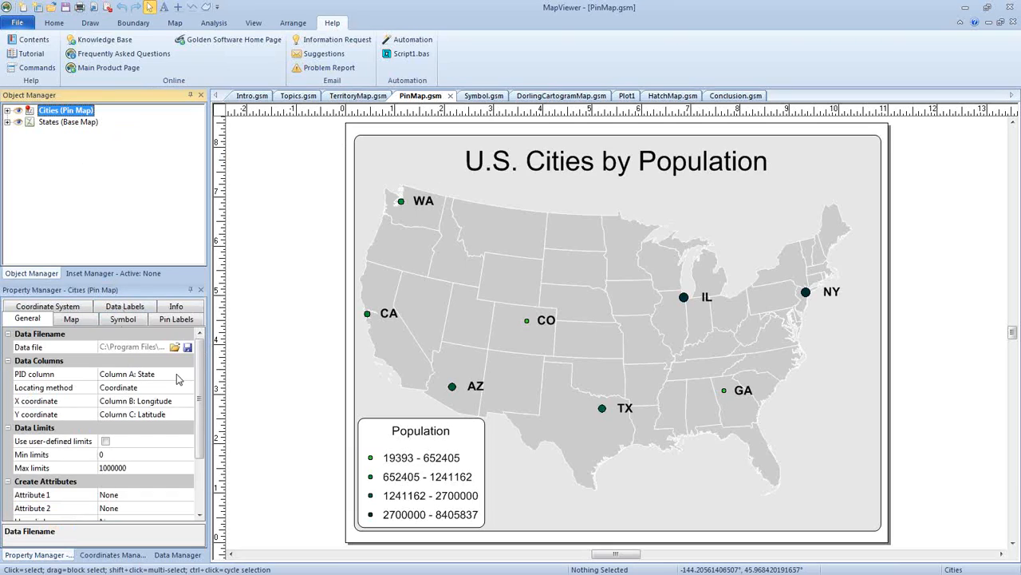
left_click(72, 319)
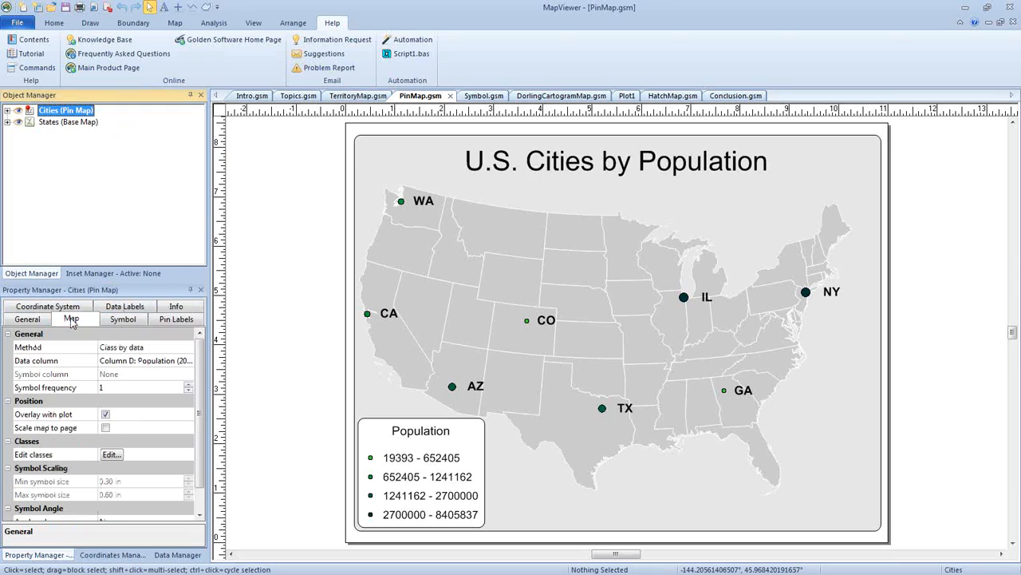
left_click(138, 351)
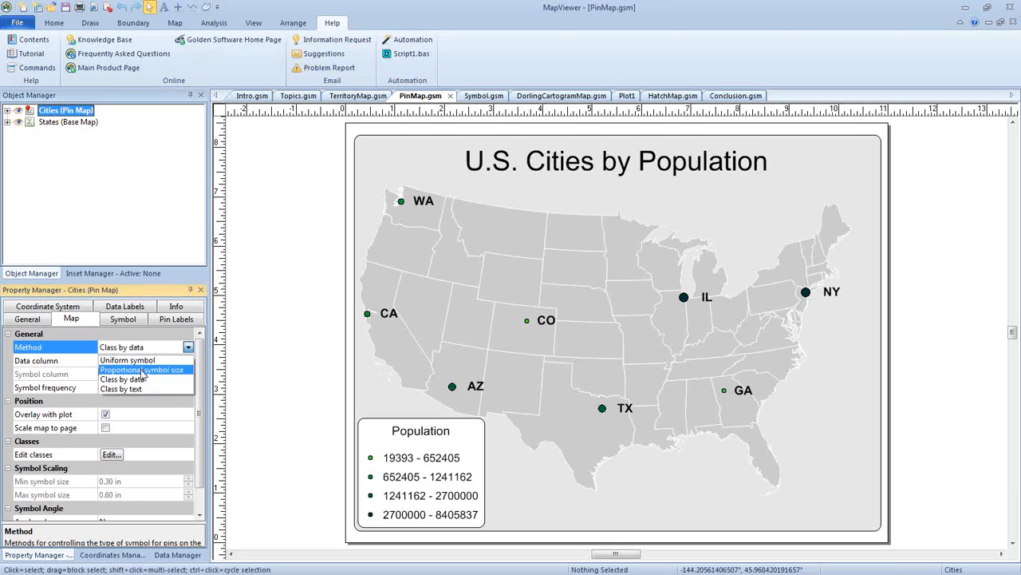
left_click(142, 376)
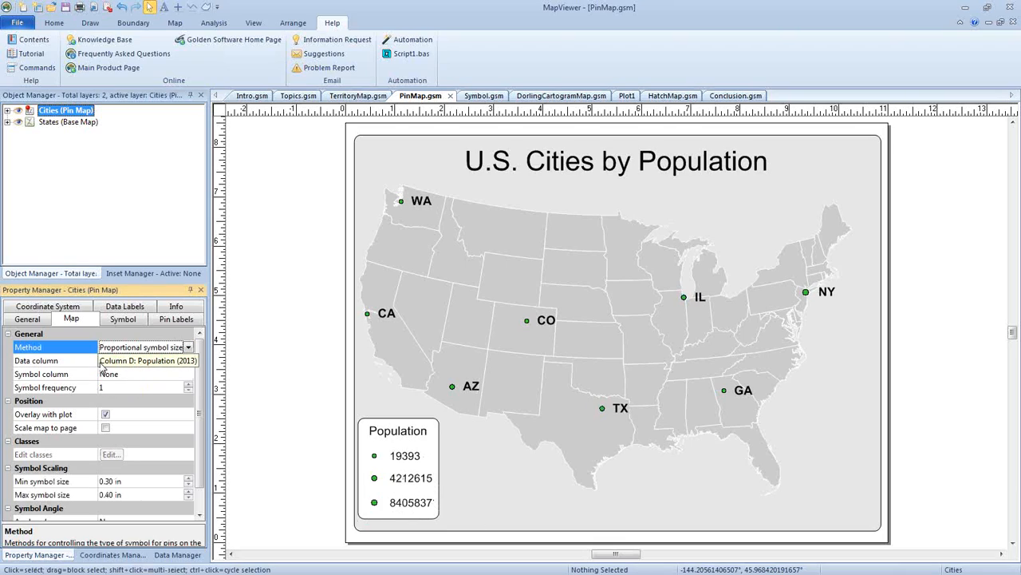
left_click_drag(96, 361, 88, 360)
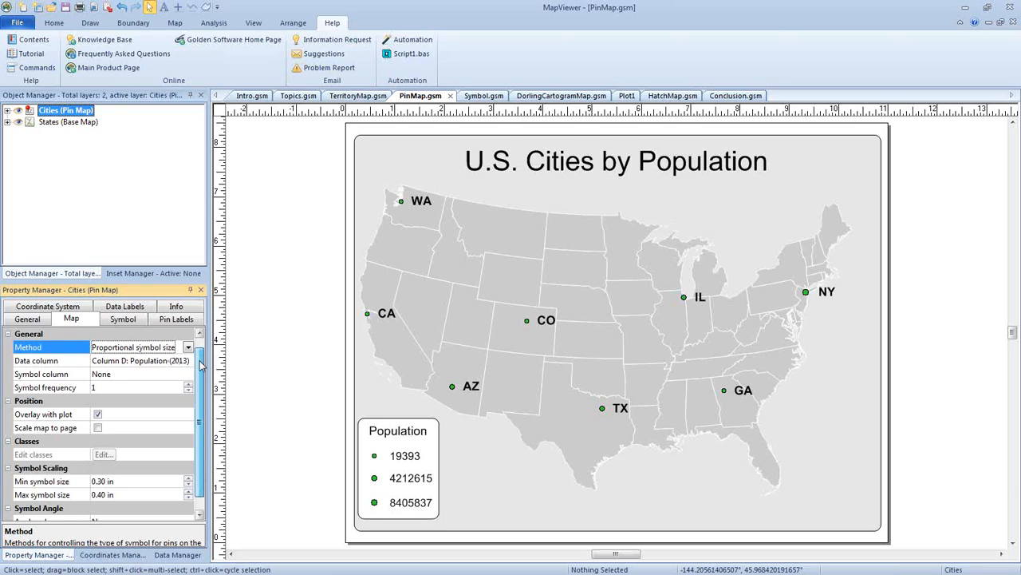
Set the Cities pin map's maximum symbol size to 1.40 in.
scroll(200, 423, "down", 1)
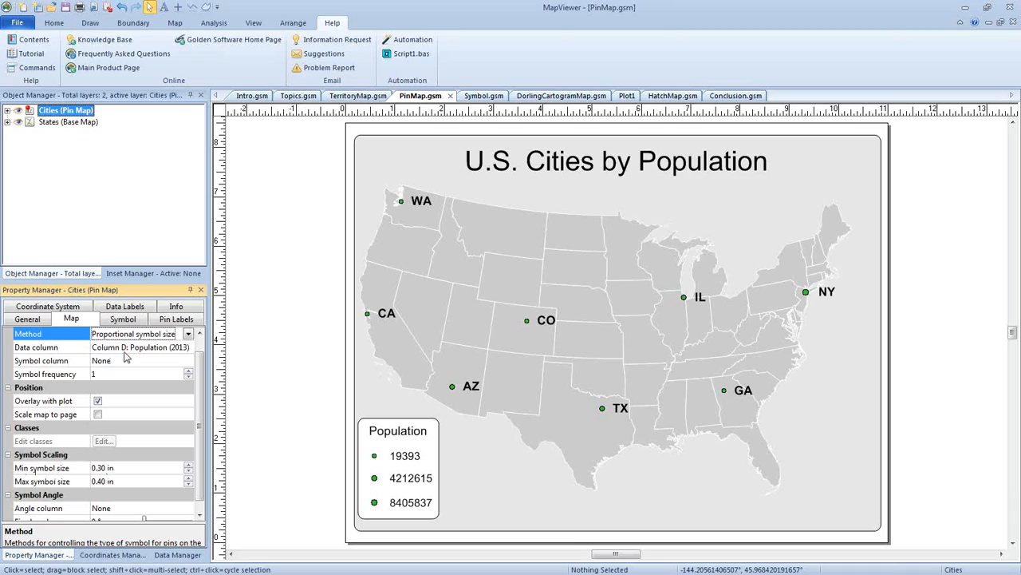
left_click(91, 482)
type("1")
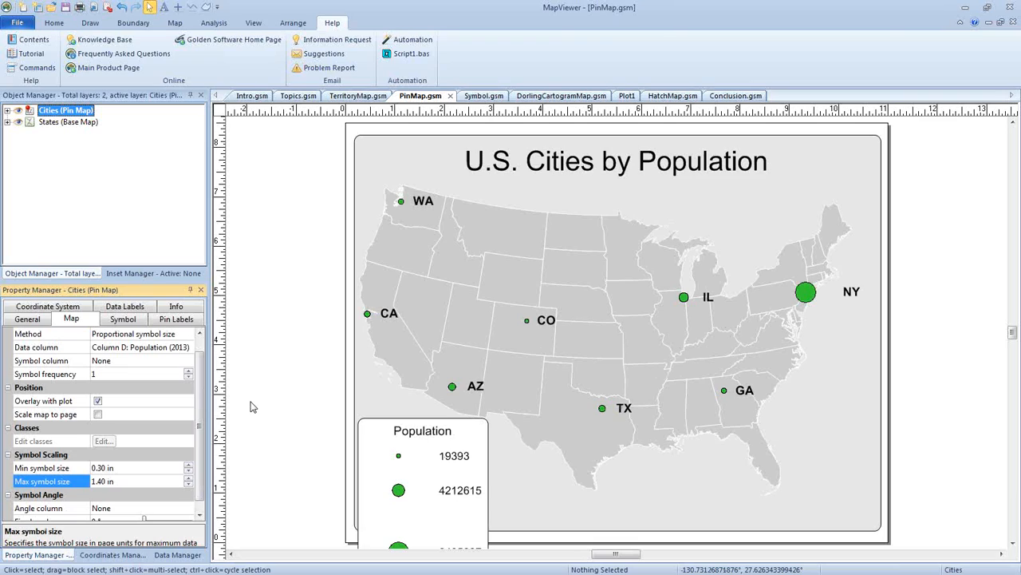
Set the proportional properties of the symbol map layer in Symbol.gsm to Size and color.
left_click(475, 96)
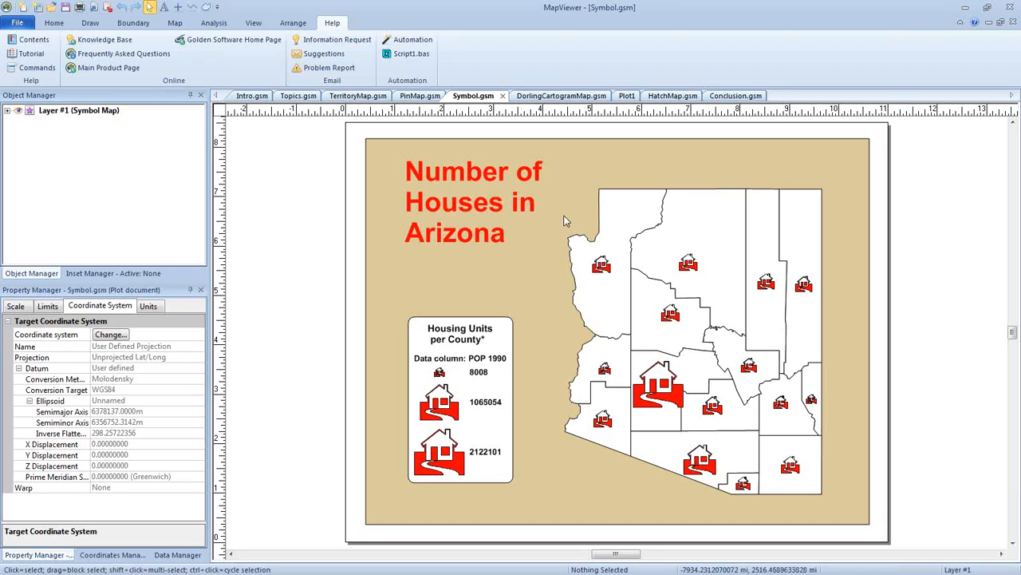
left_click(101, 114)
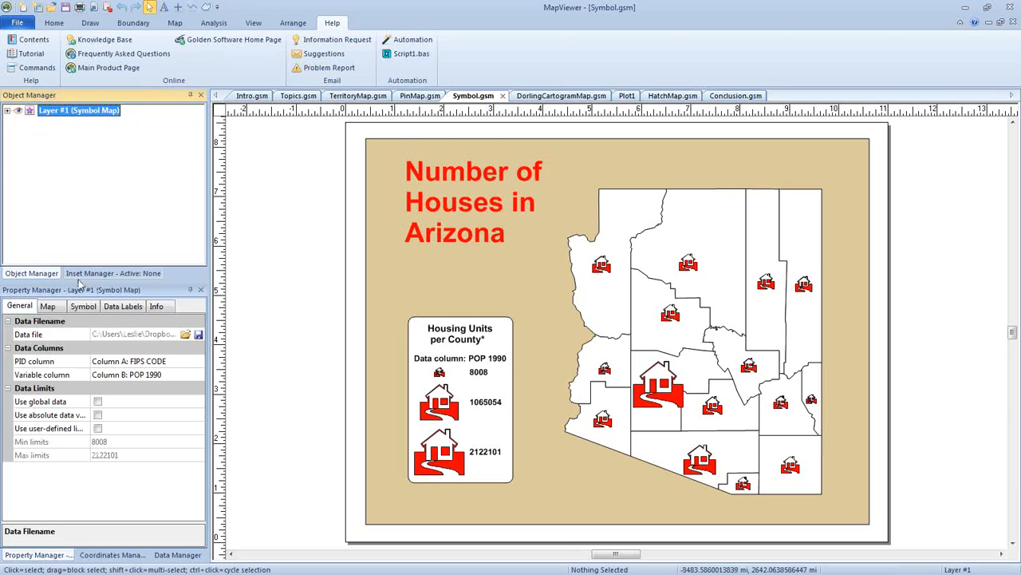
left_click(48, 306)
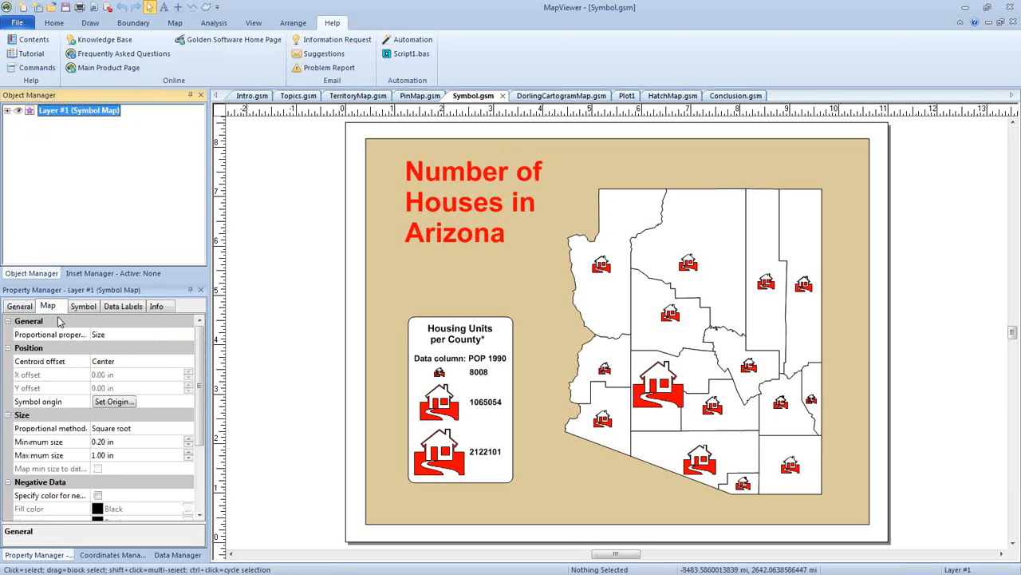
left_click(105, 336)
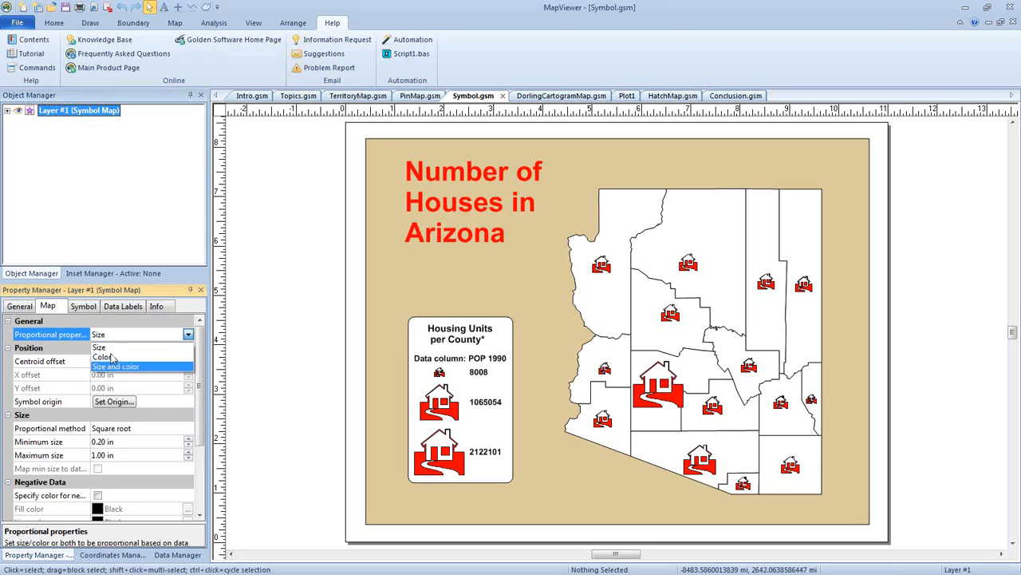
left_click(119, 367)
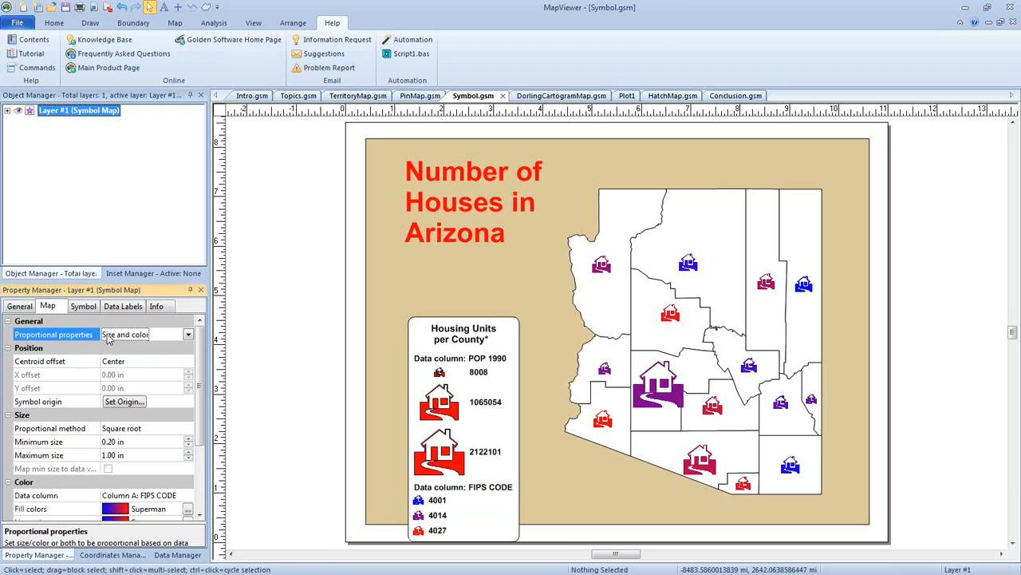
Move the Housing Units legend up so it fits within the tan background, and look through its layer properties.
left_click_drag(454, 415, 452, 365)
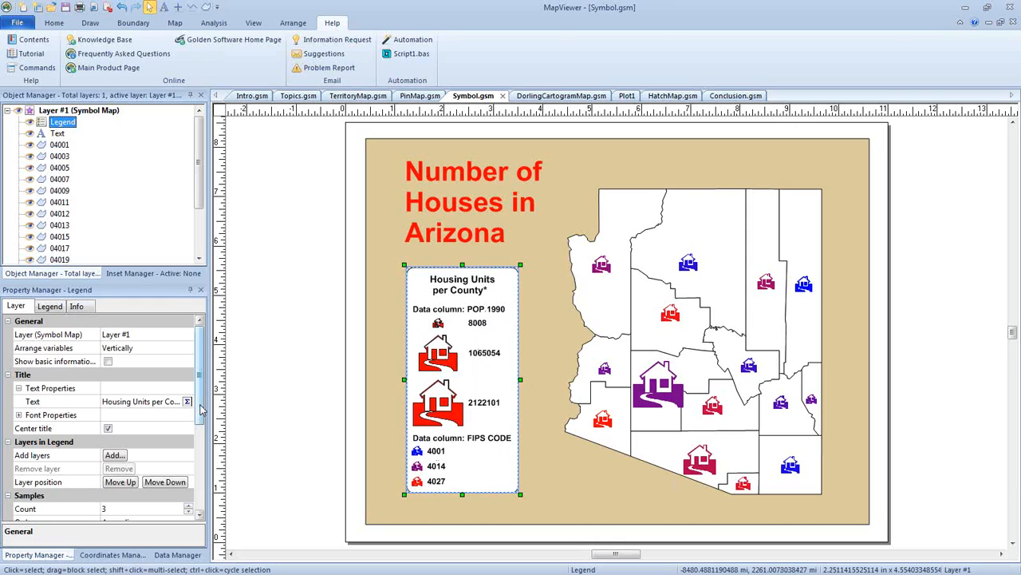
scroll(201, 408, "down", 2)
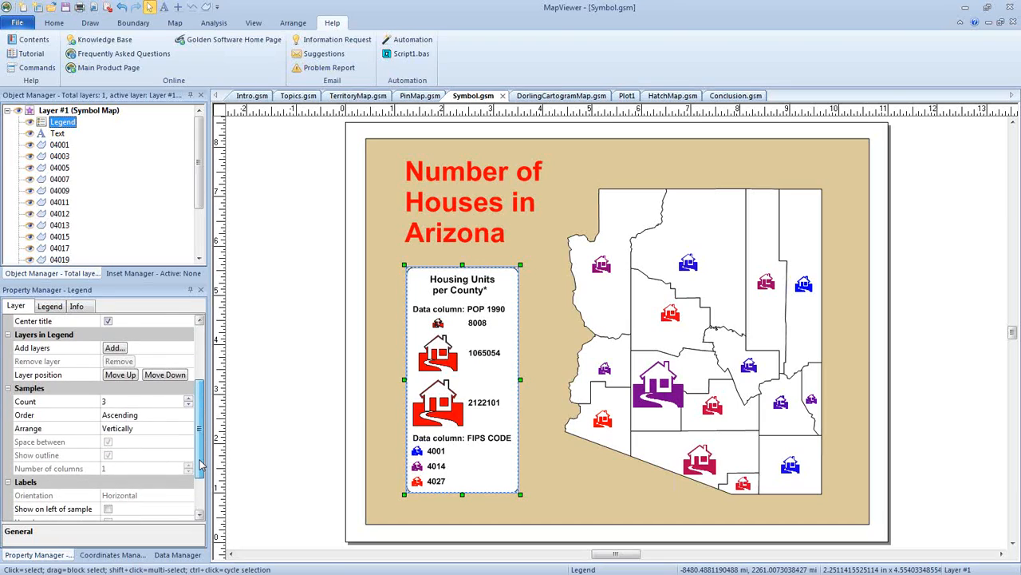
scroll(205, 397, "up", 2)
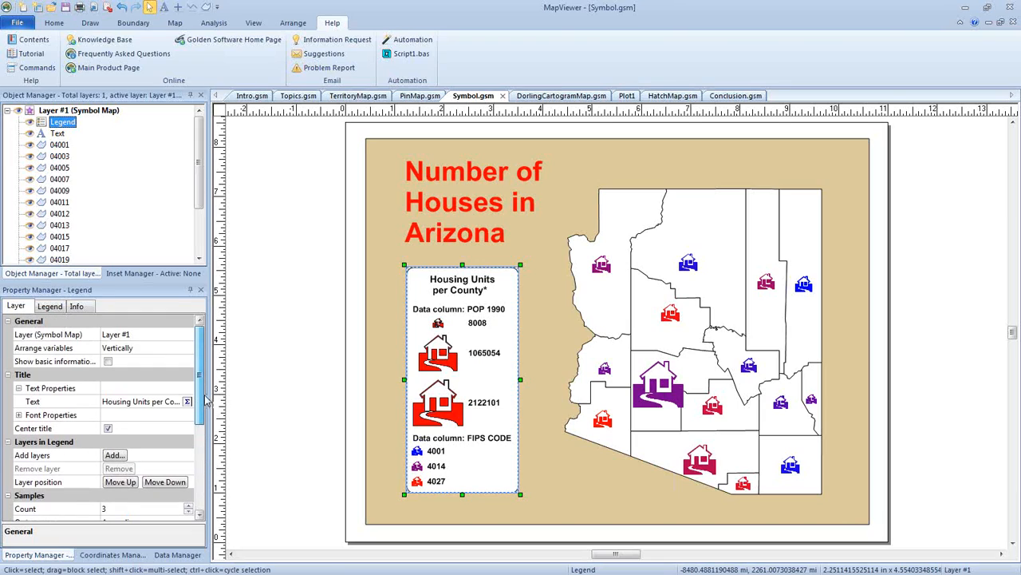
Set the symbol map's color data column to Column C: HOUSE UNITS.
left_click(80, 110)
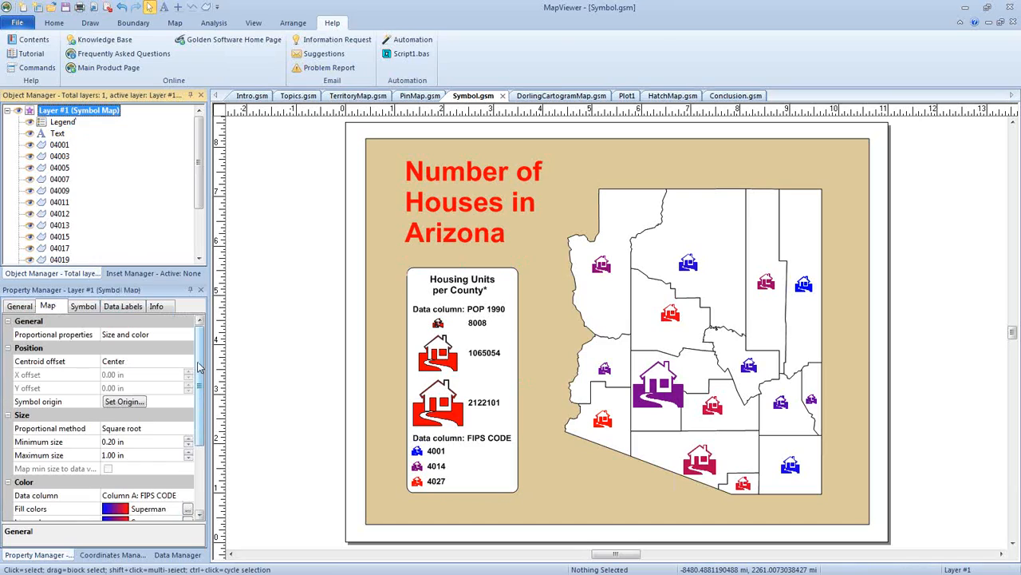
scroll(201, 381, "down", 1)
scroll(201, 381, "down", 1)
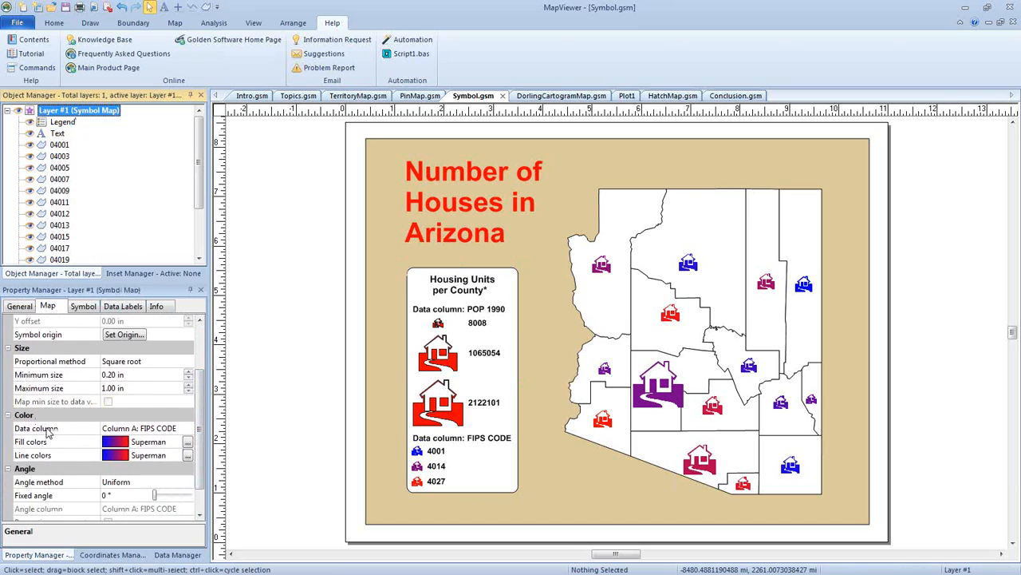
left_click(121, 432)
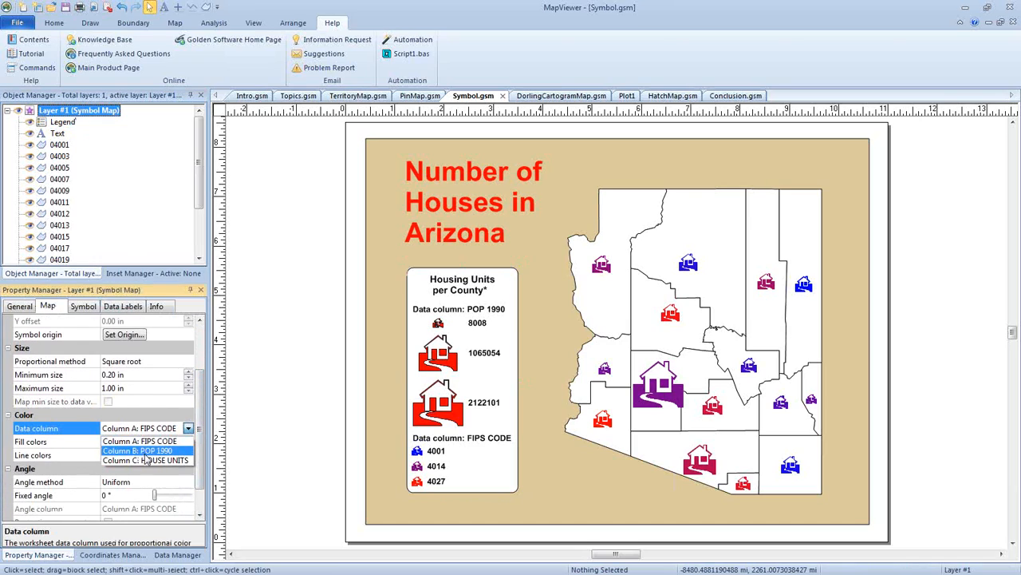
left_click(148, 461)
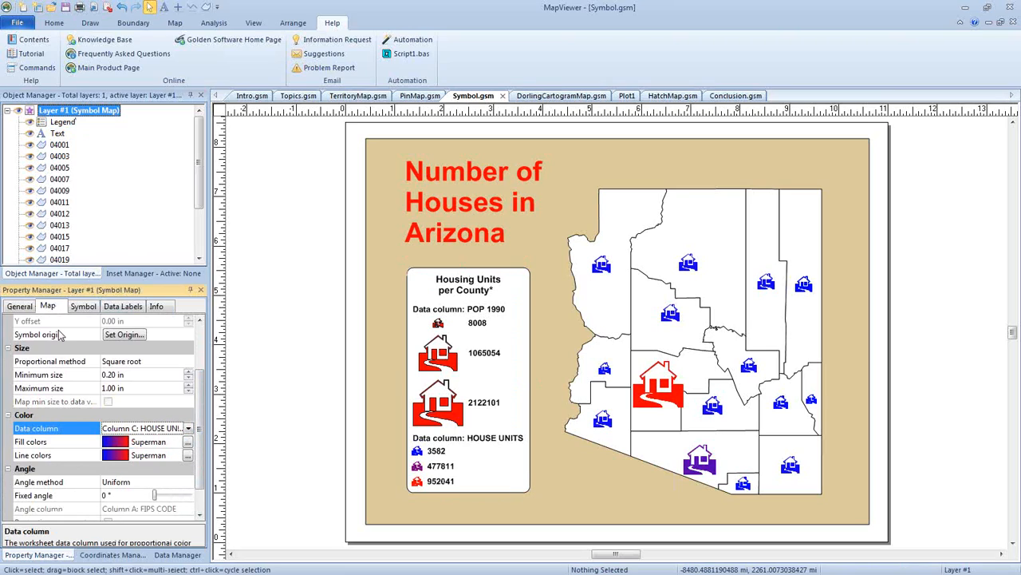
Review the symbol map's size and color data columns, and examine the ID information of the county with the largest symbol.
left_click(27, 313)
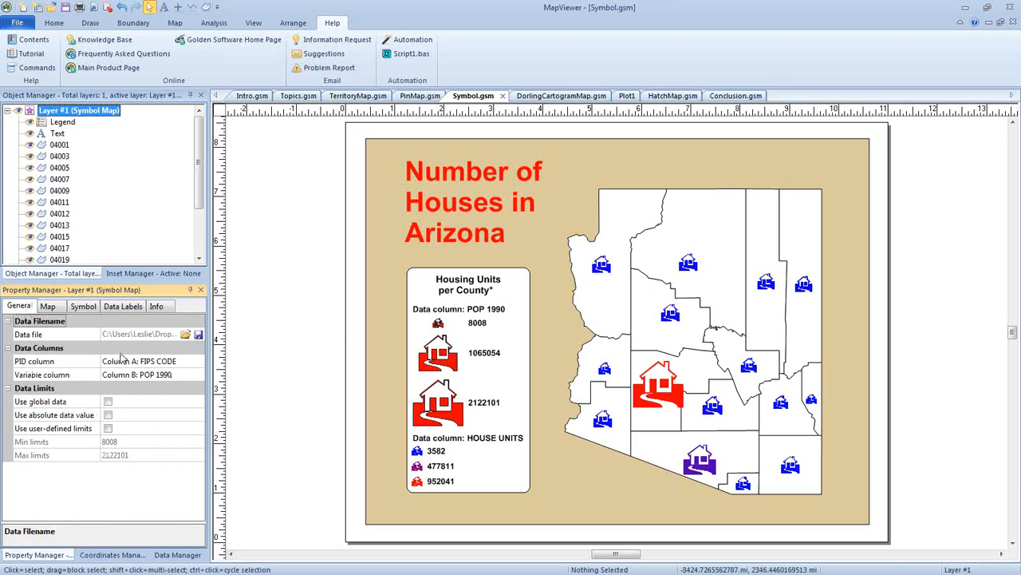
left_click(48, 307)
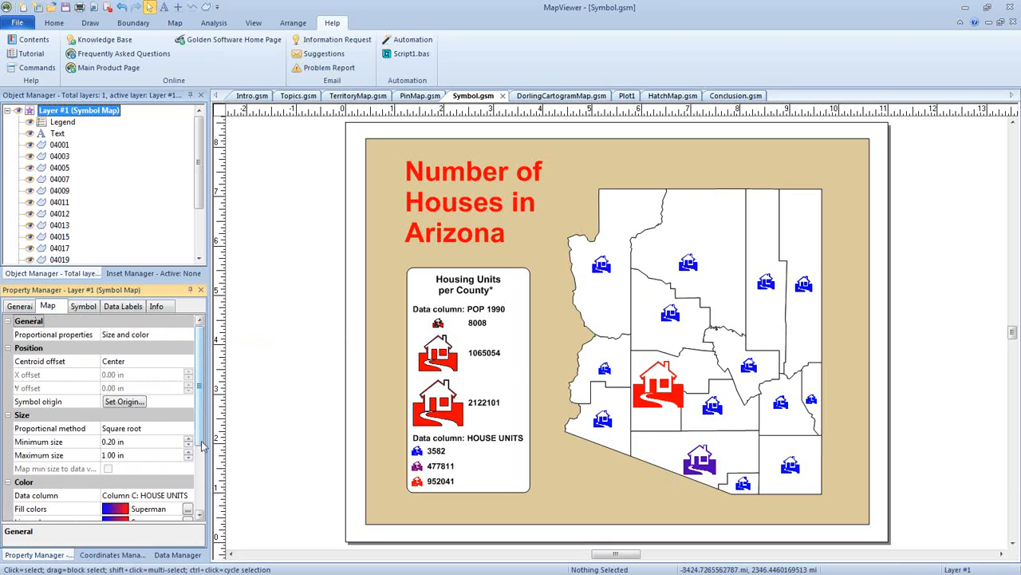
scroll(185, 457, "down", 2)
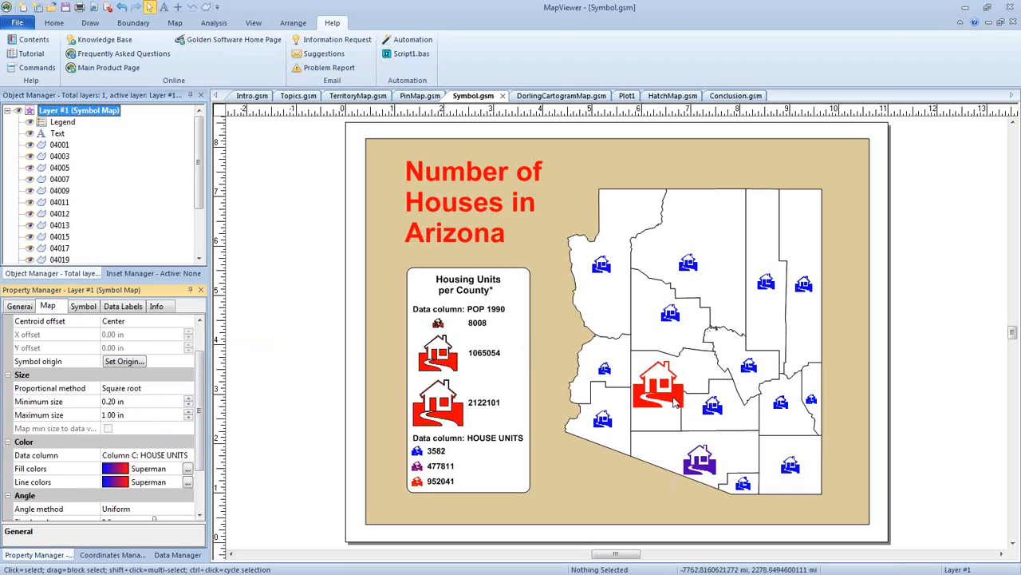
left_click(630, 403)
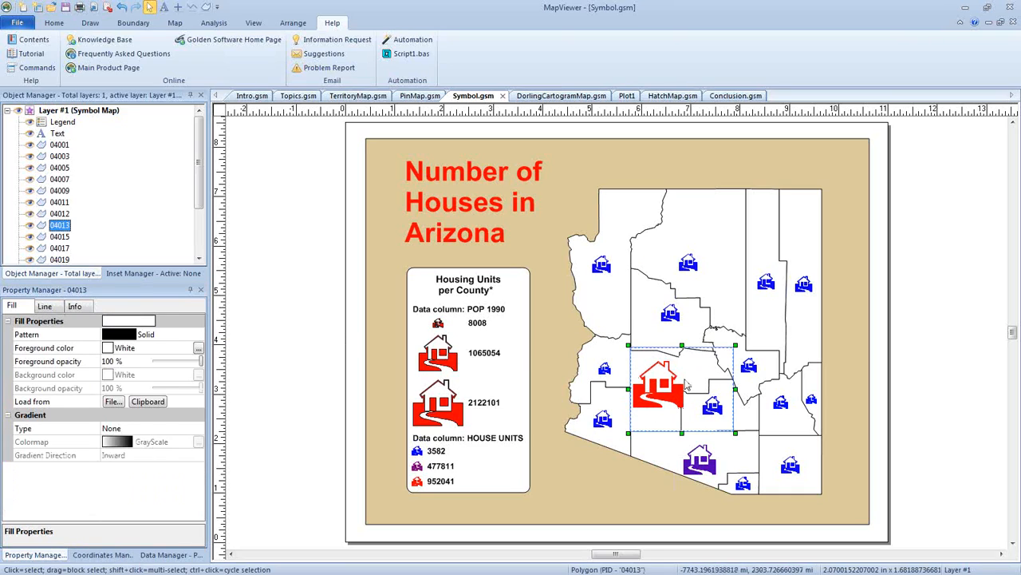
left_click(76, 307)
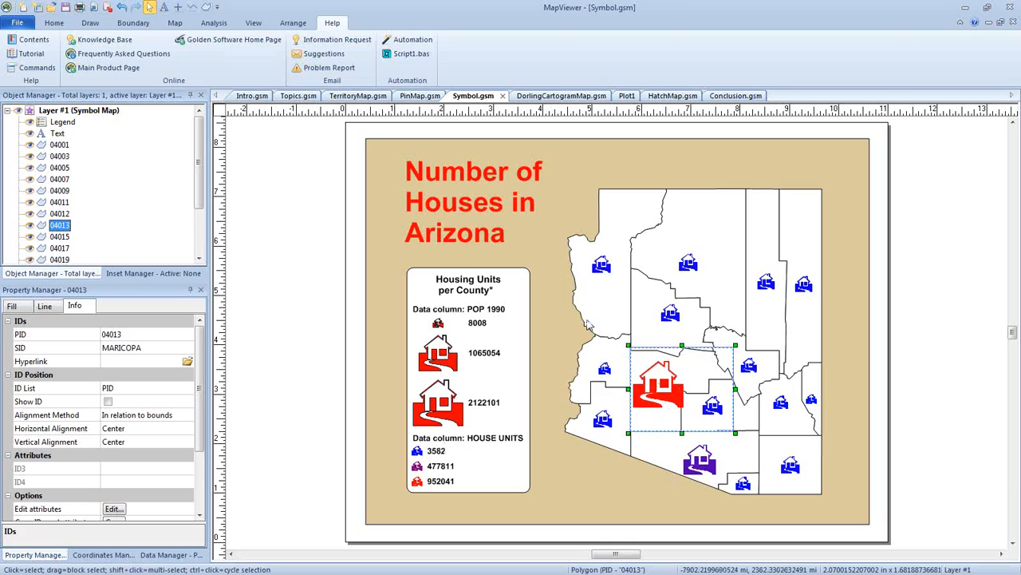
Try the Non-contiguous cartogram type on the Population layer in DorlingCartogramMap.gsm, and set the type to Contiguous.
left_click(565, 96)
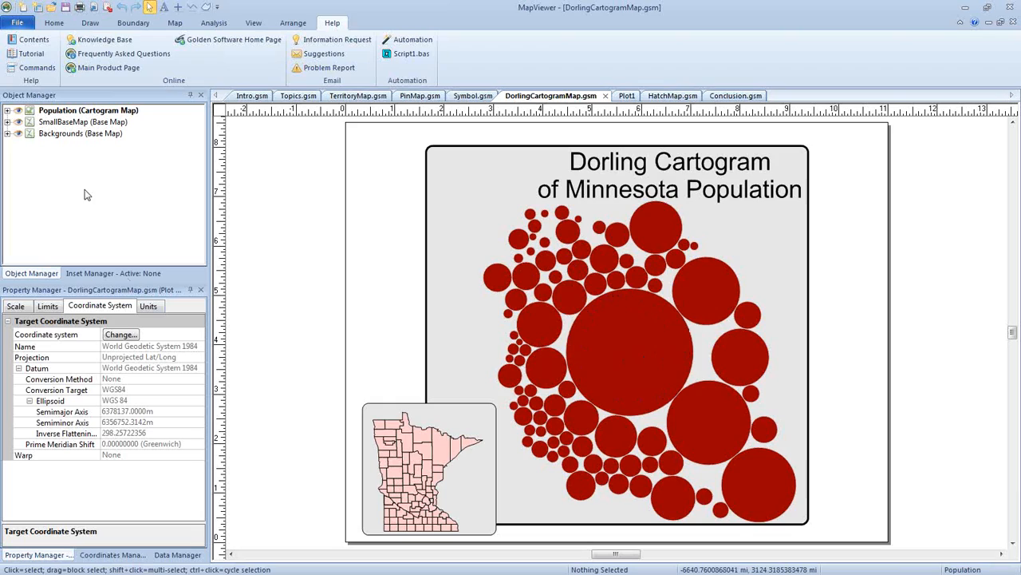
left_click(87, 113)
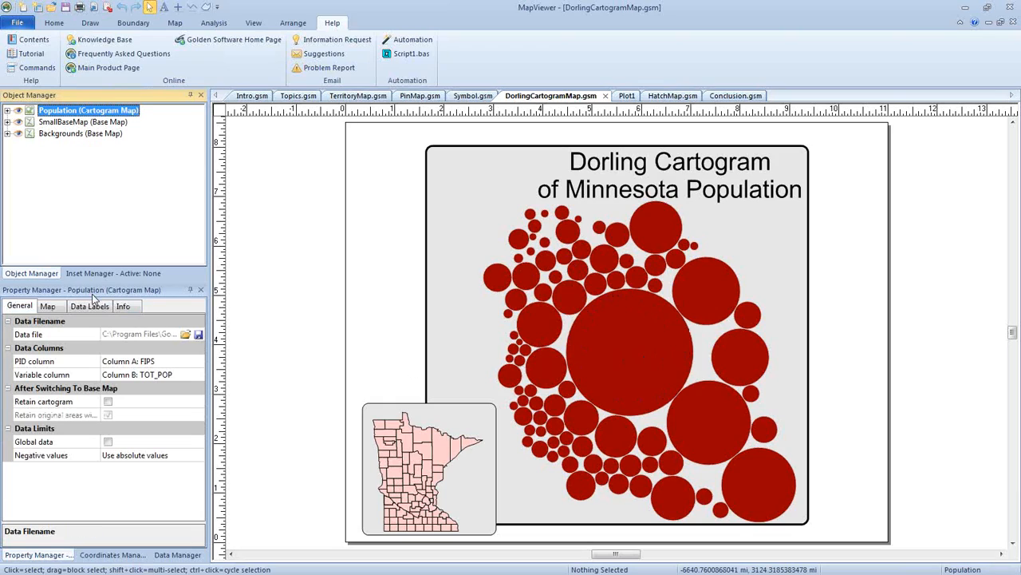
left_click(50, 308)
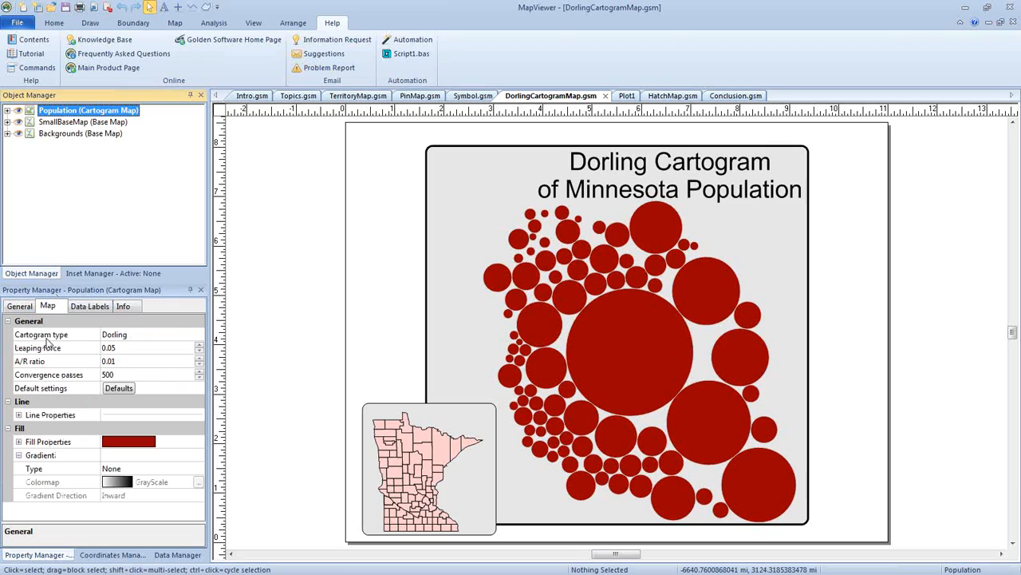
left_click(126, 336)
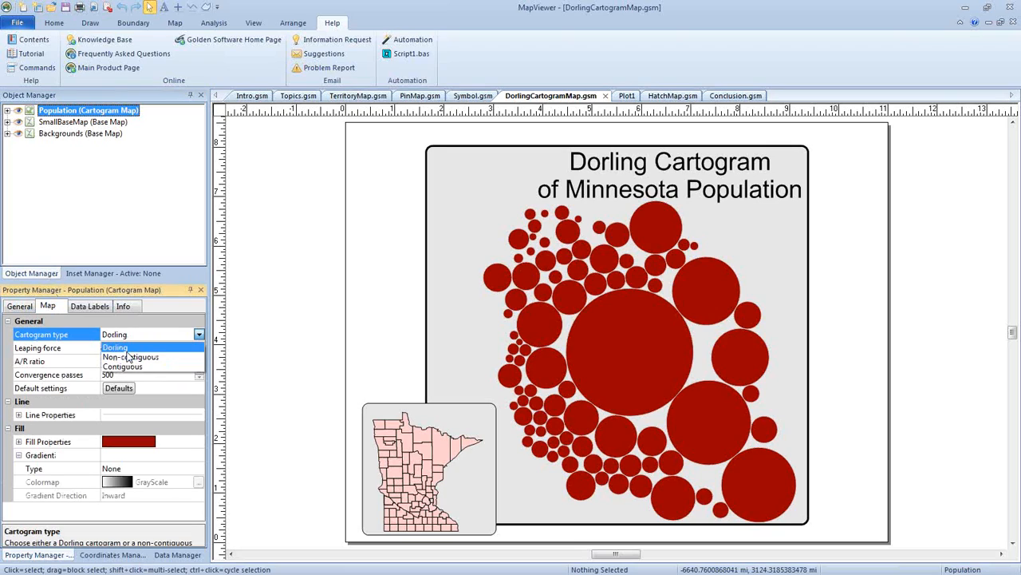
left_click(126, 358)
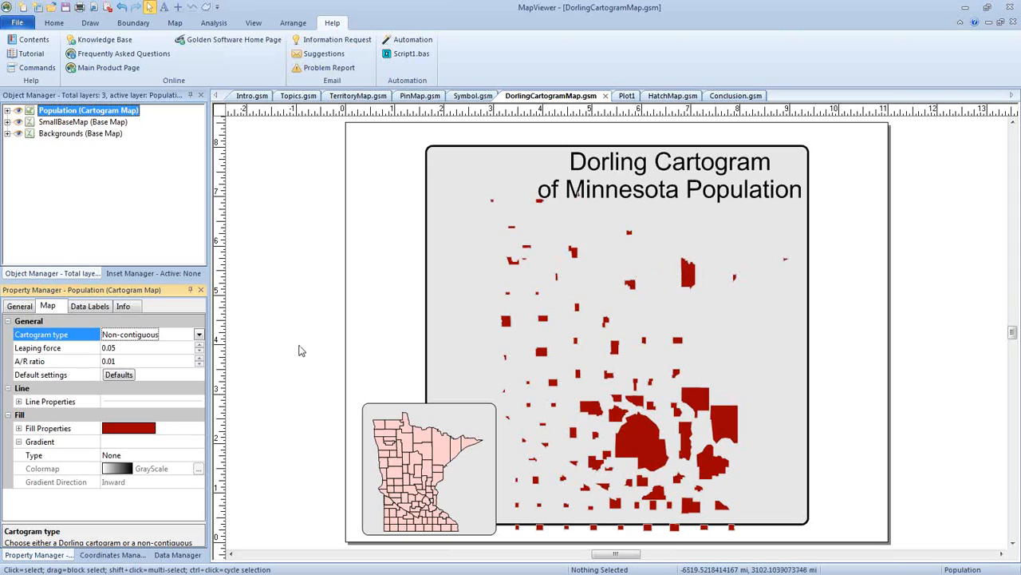
left_click(140, 335)
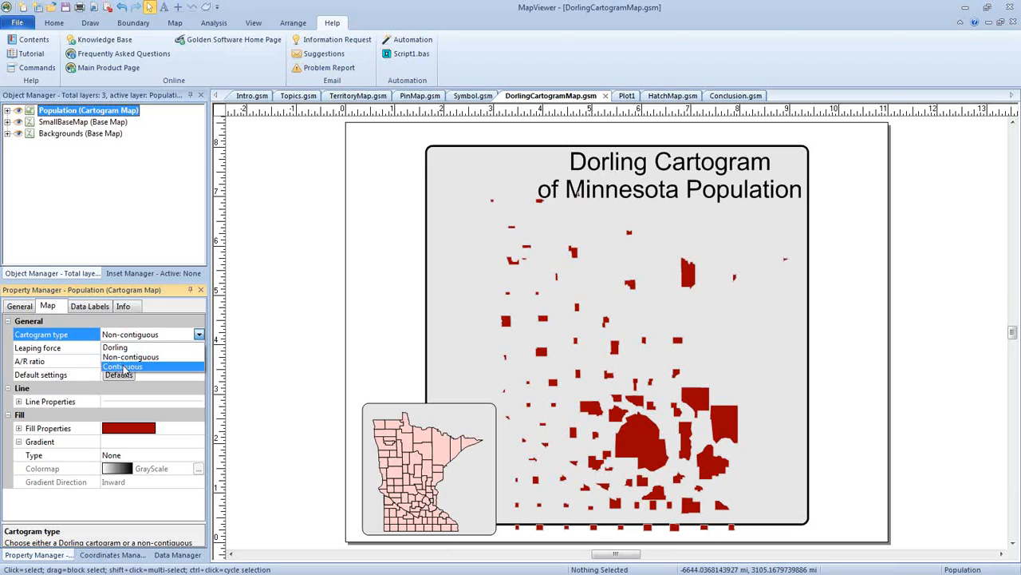
left_click(123, 367)
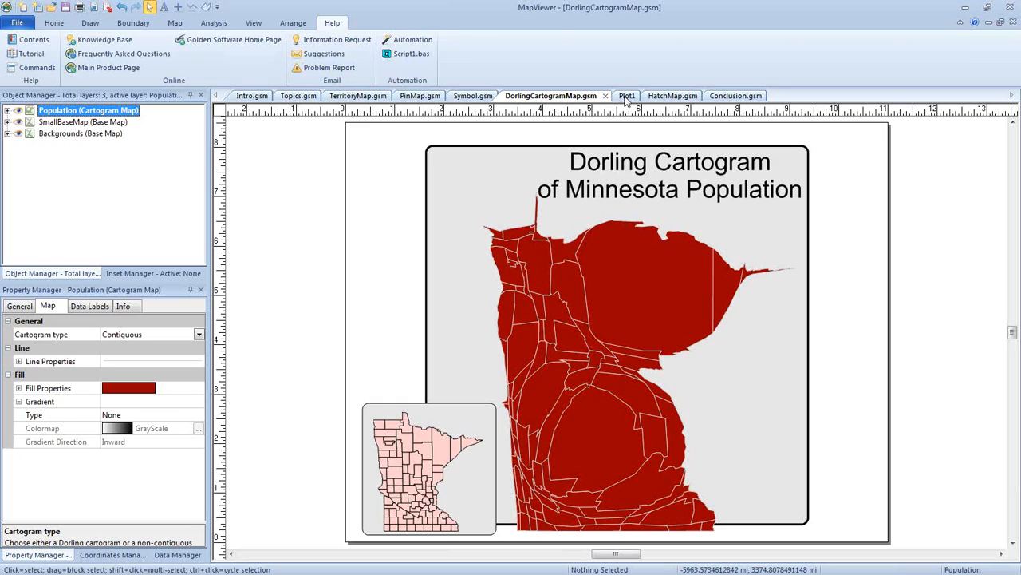
Create a base map in Plot1 from the DE2010.gsb sample file, accepting the default ID and attribute import options.
left_click(627, 95)
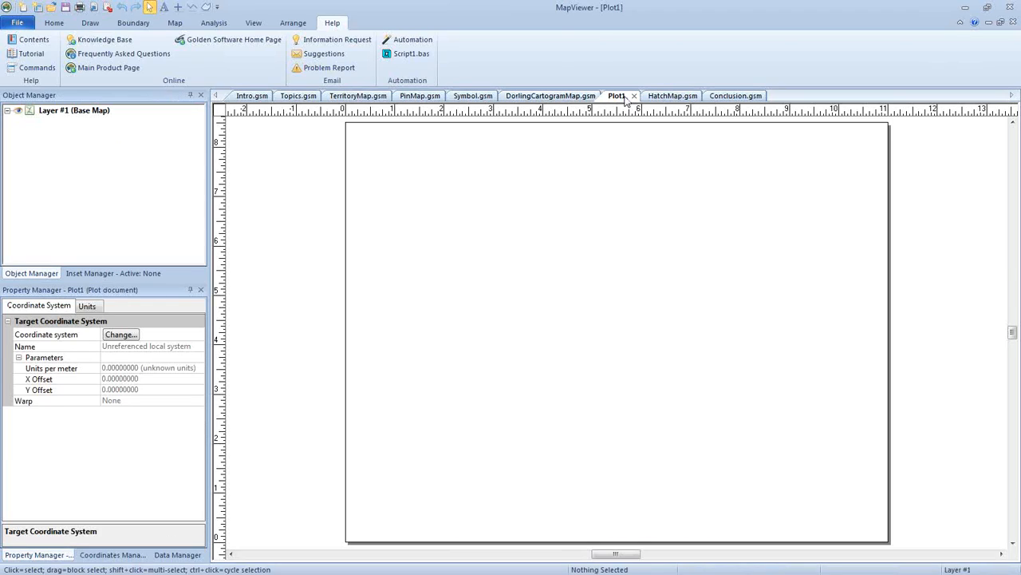
left_click(175, 22)
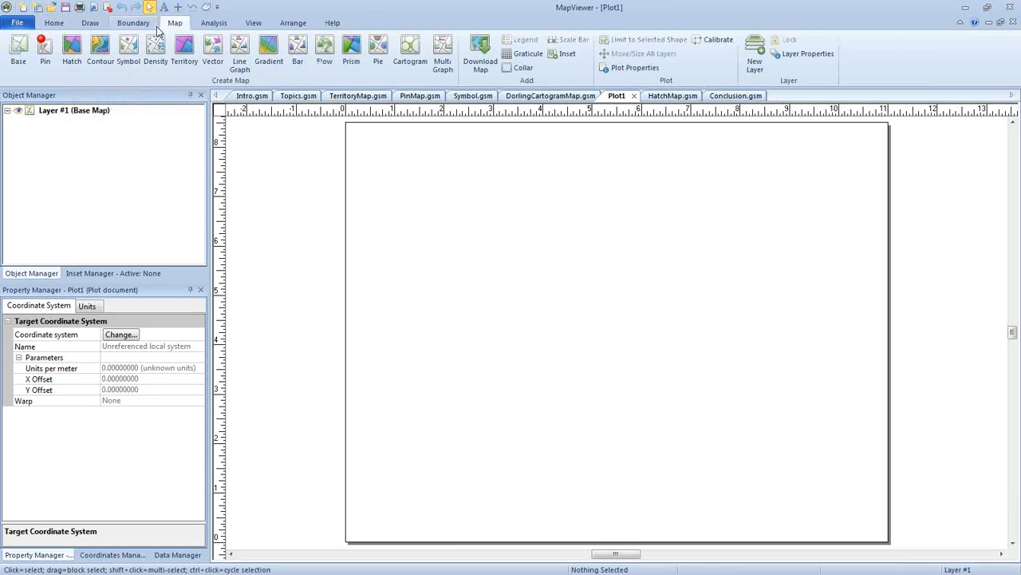
left_click(17, 48)
left_click(360, 192)
double_click(471, 219)
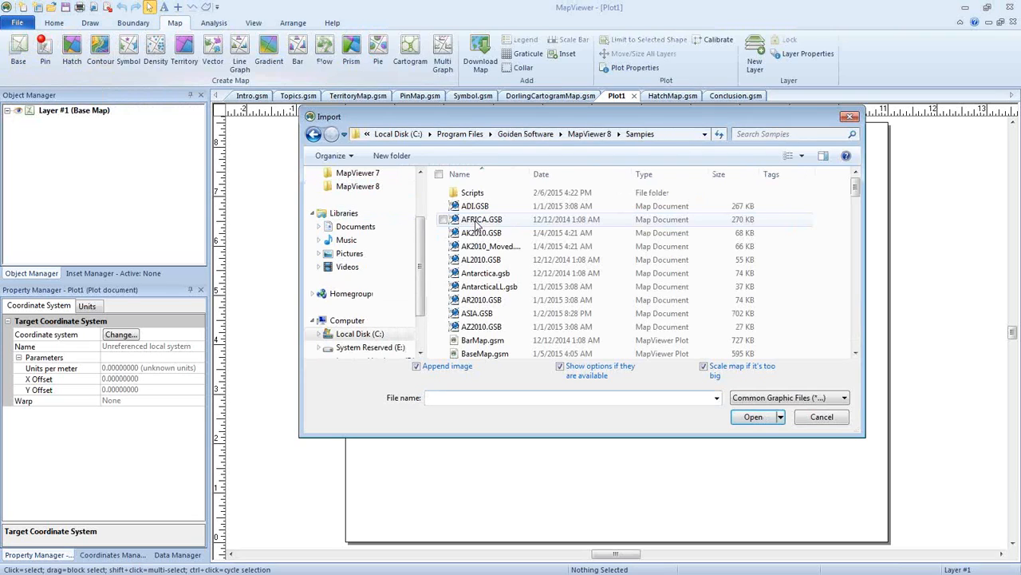
left_click_drag(852, 190, 856, 222)
left_click(489, 217)
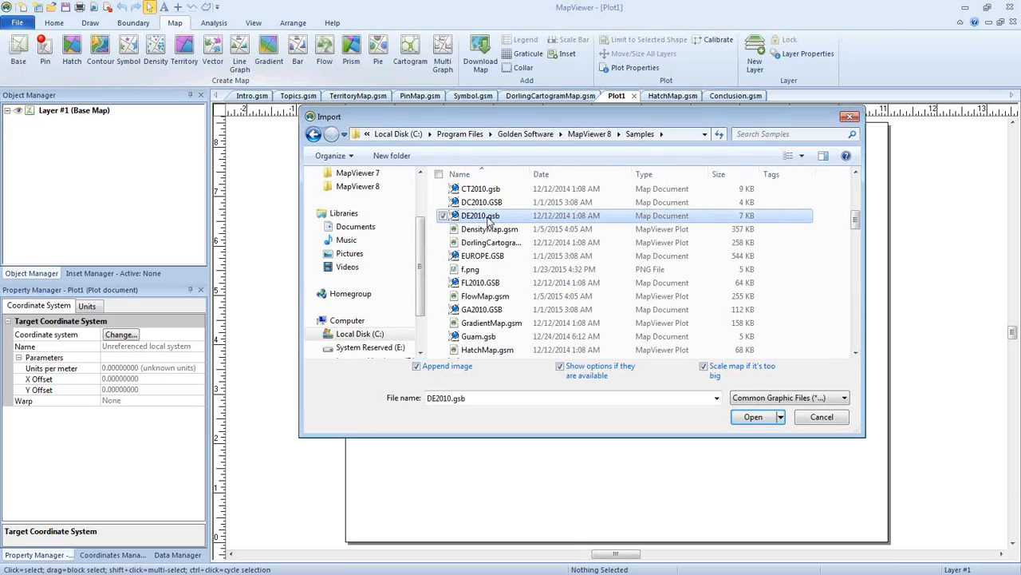
left_click(753, 418)
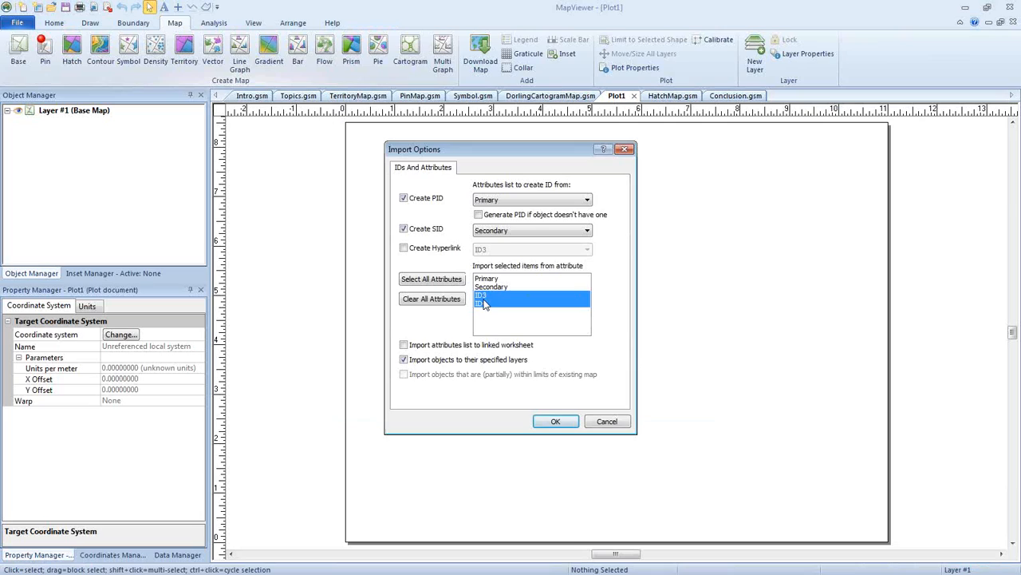
left_click(559, 422)
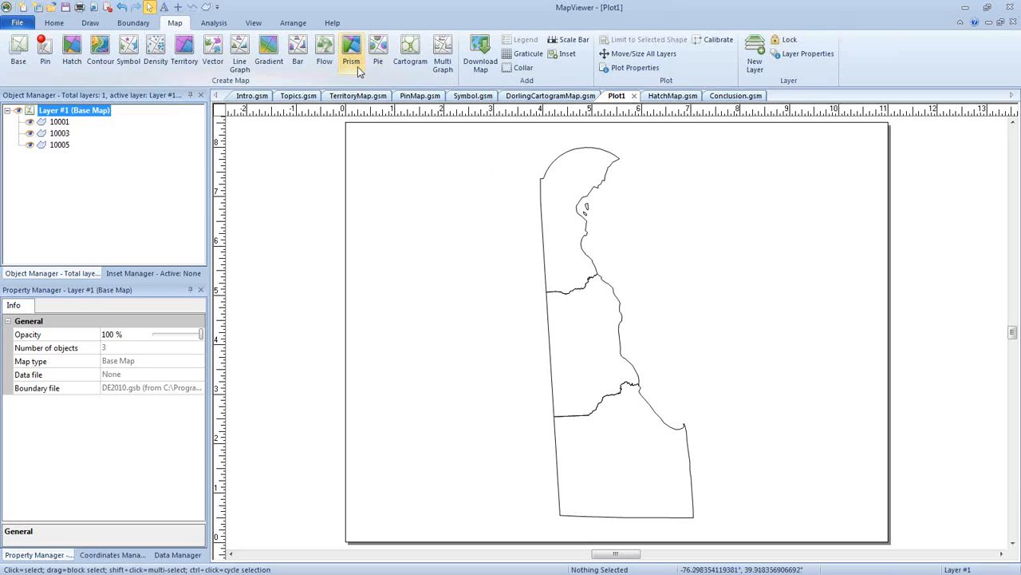
Create a new worksheet and import MGM_DE_POP.xlsx from the files folder on the desktop.
left_click(23, 27)
mouse_move(24, 37)
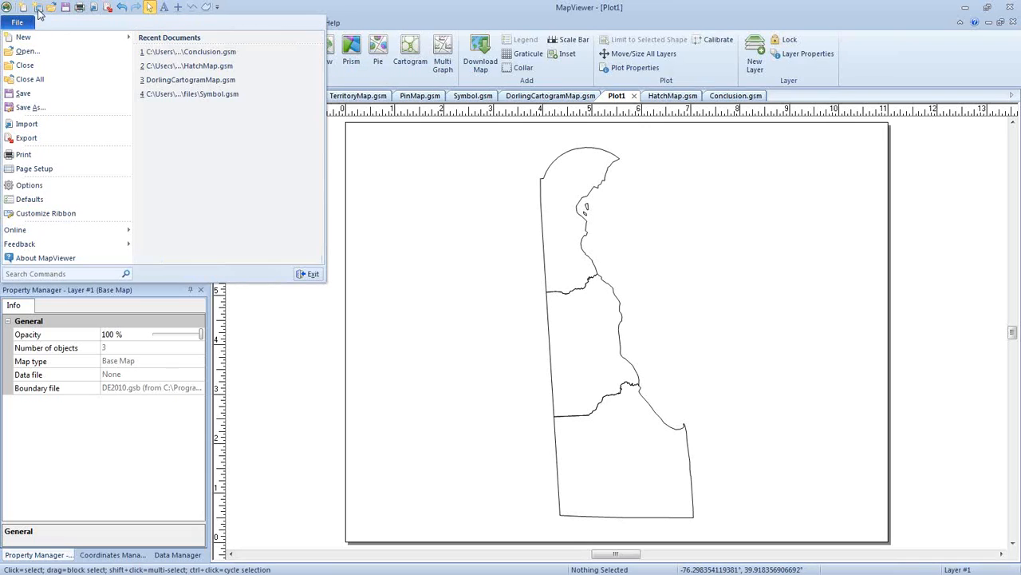
left_click(37, 10)
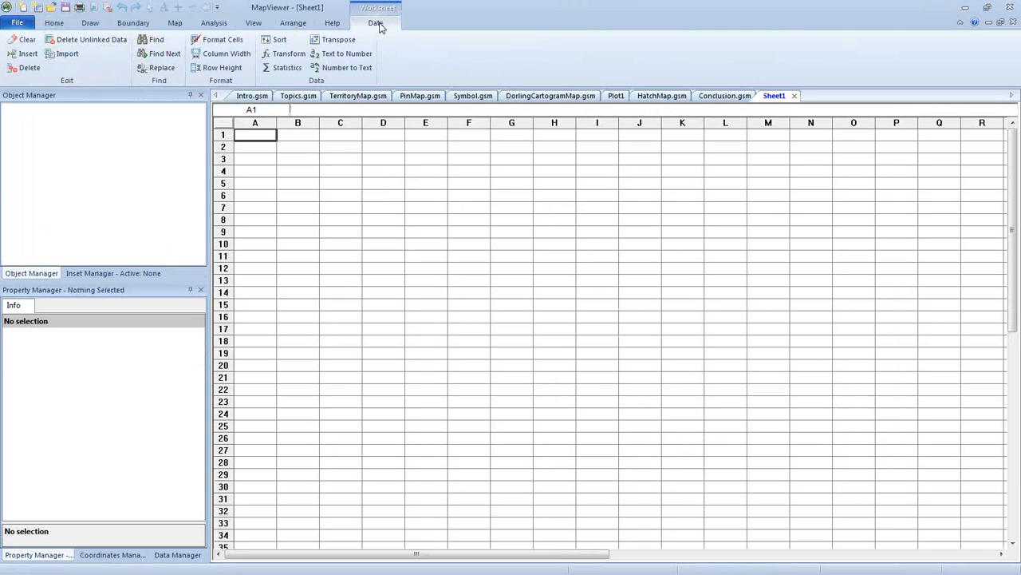
left_click(67, 53)
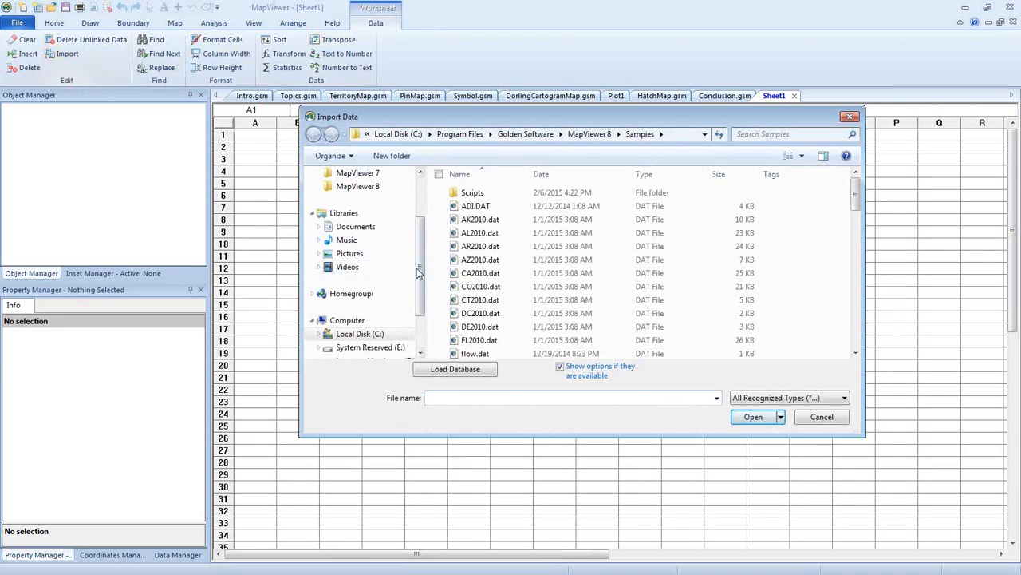
scroll(422, 275, "up", 2)
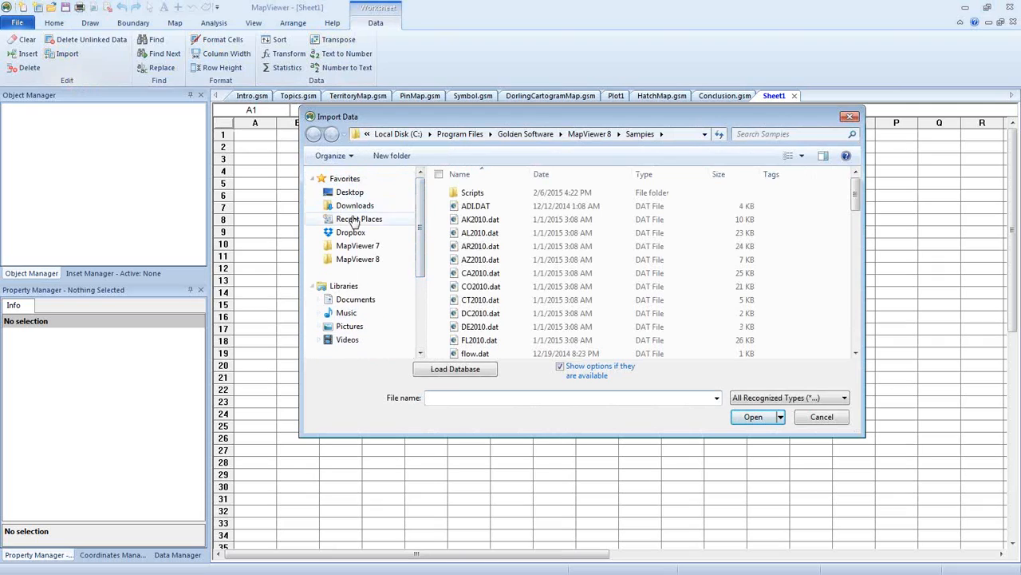
left_click(350, 192)
double_click(475, 206)
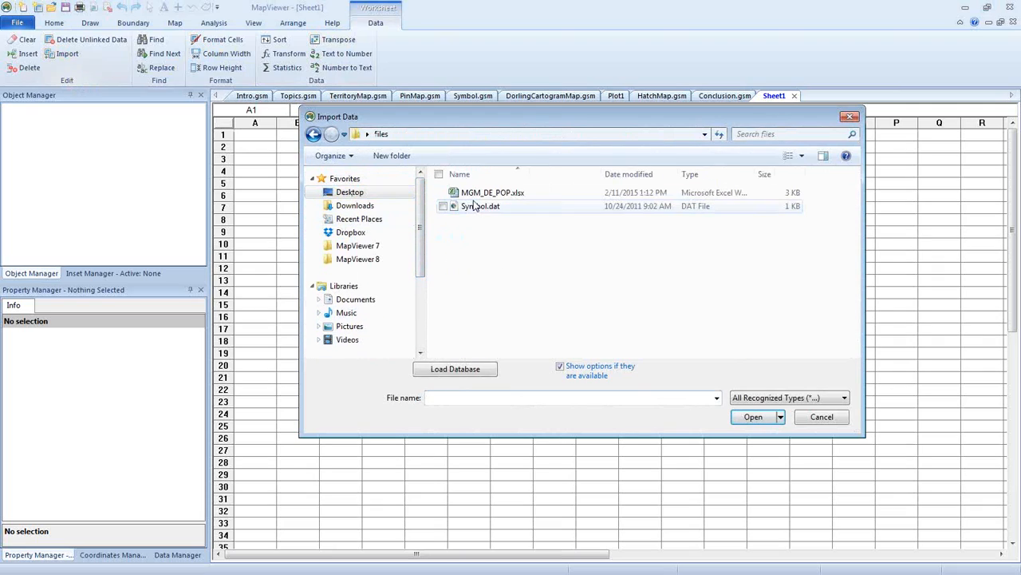
left_click(503, 198)
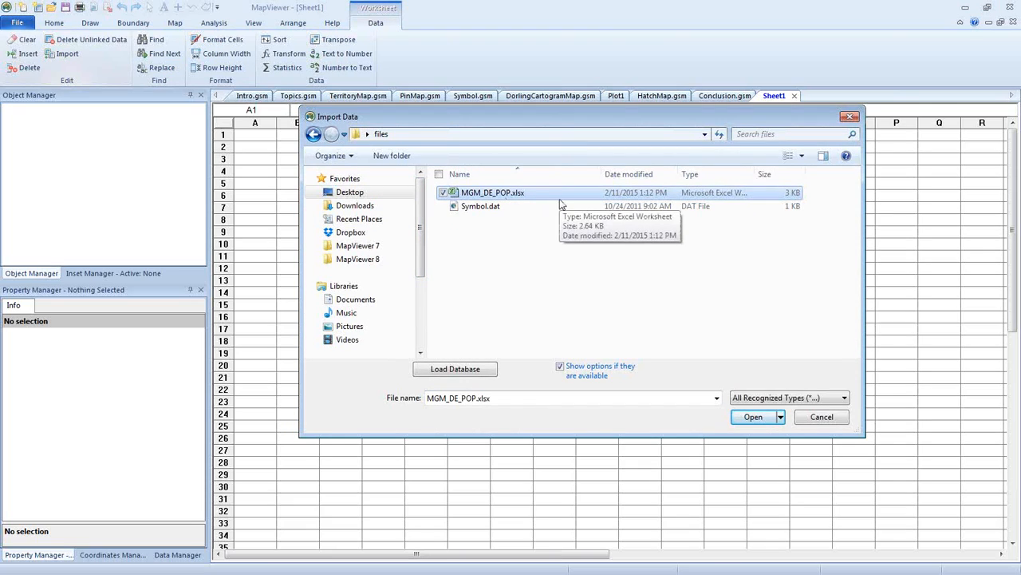
left_click(739, 413)
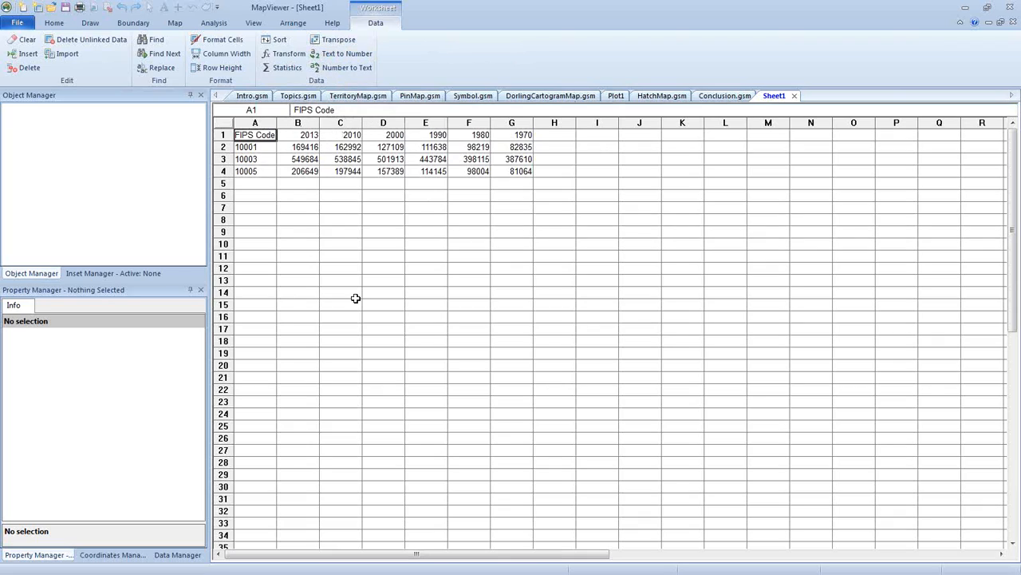
Transpose the entire worksheet and insert a new first column headed PID.
left_click(224, 123)
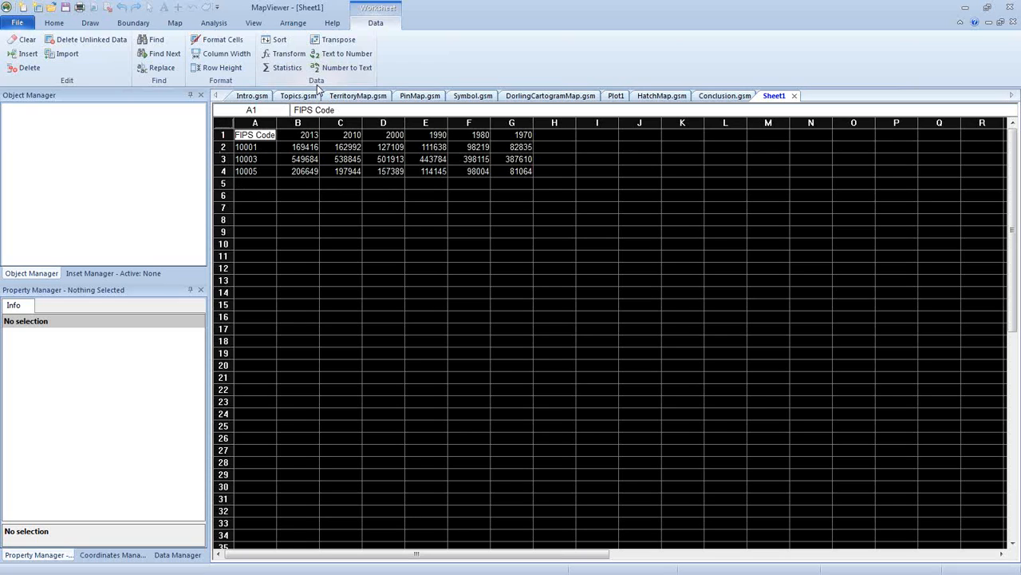
left_click(332, 45)
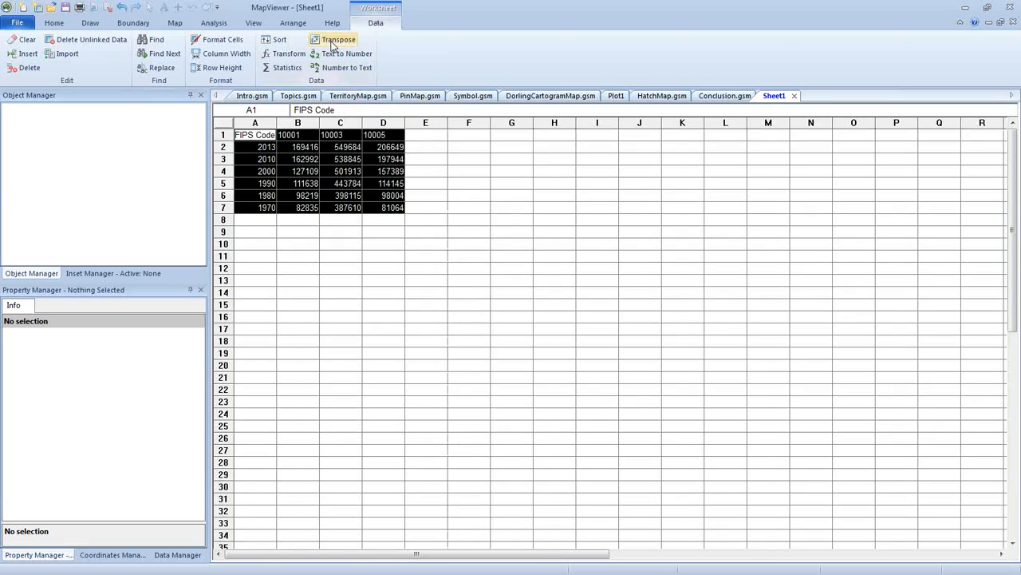
left_click(249, 122)
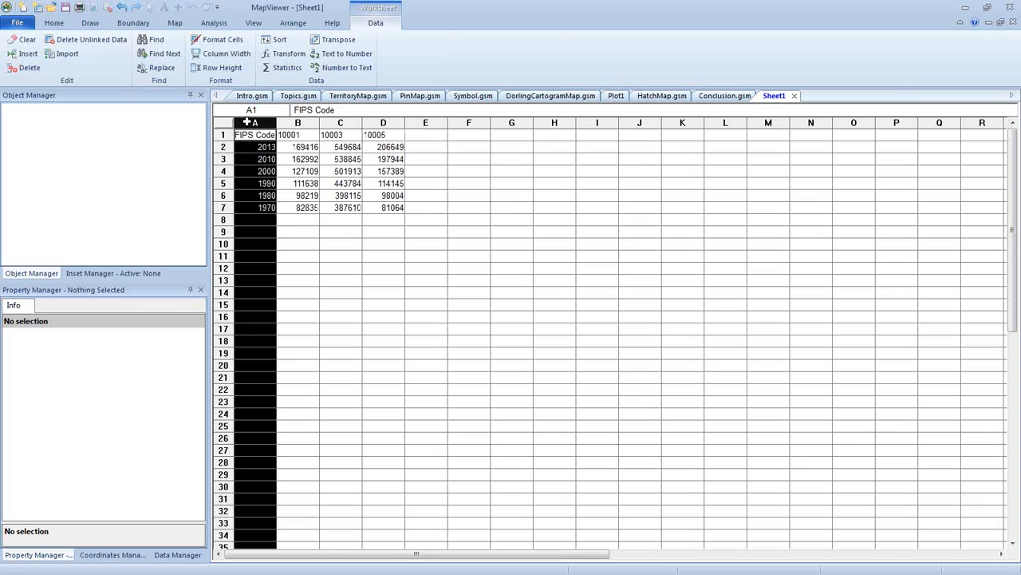
right_click(249, 122)
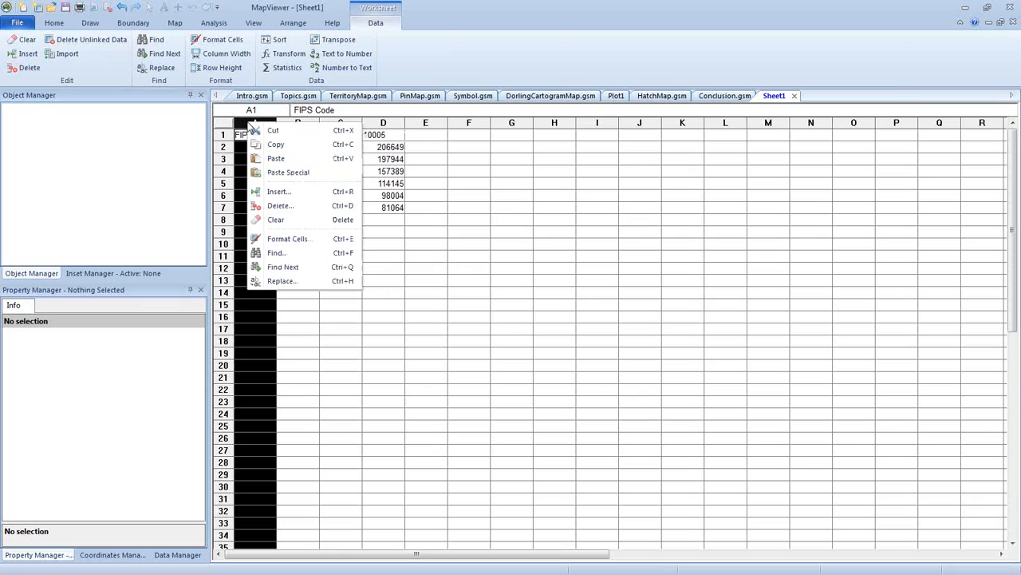
left_click(280, 191)
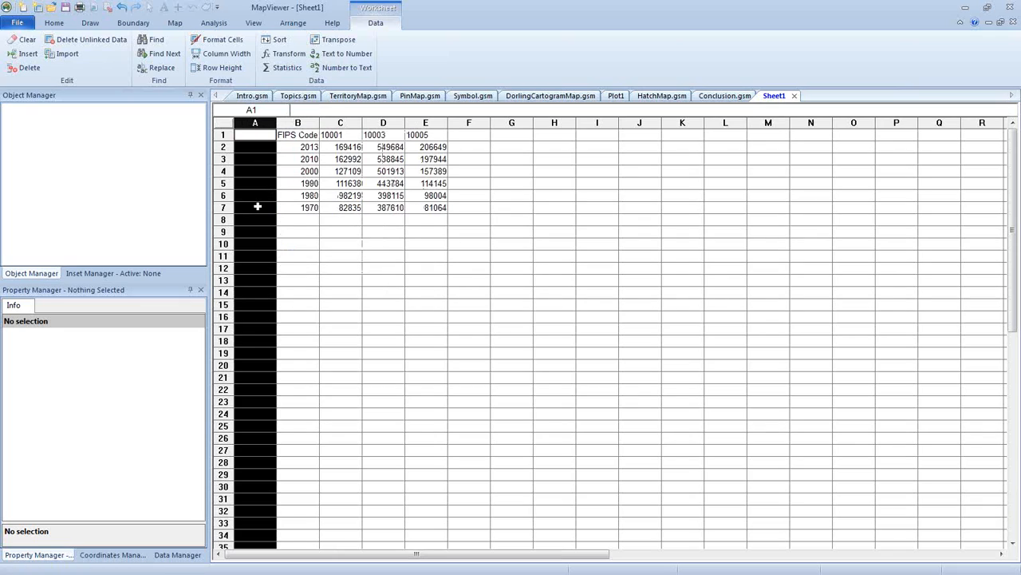
left_click(253, 137)
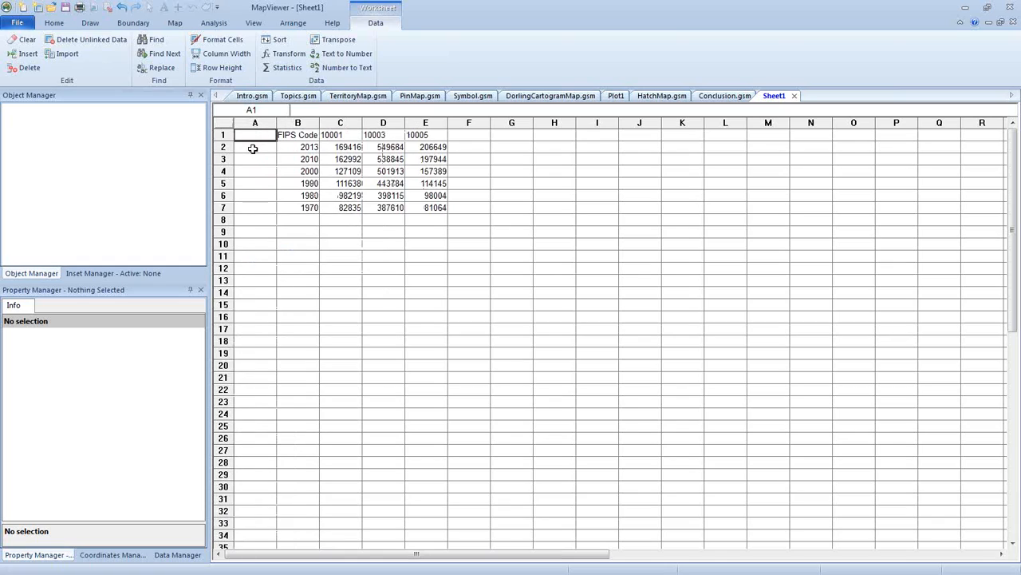
type("PID")
left_click(252, 148)
Fill rows 2 to 7 of column A with a Transform using the equation A=10001.
left_click(255, 122)
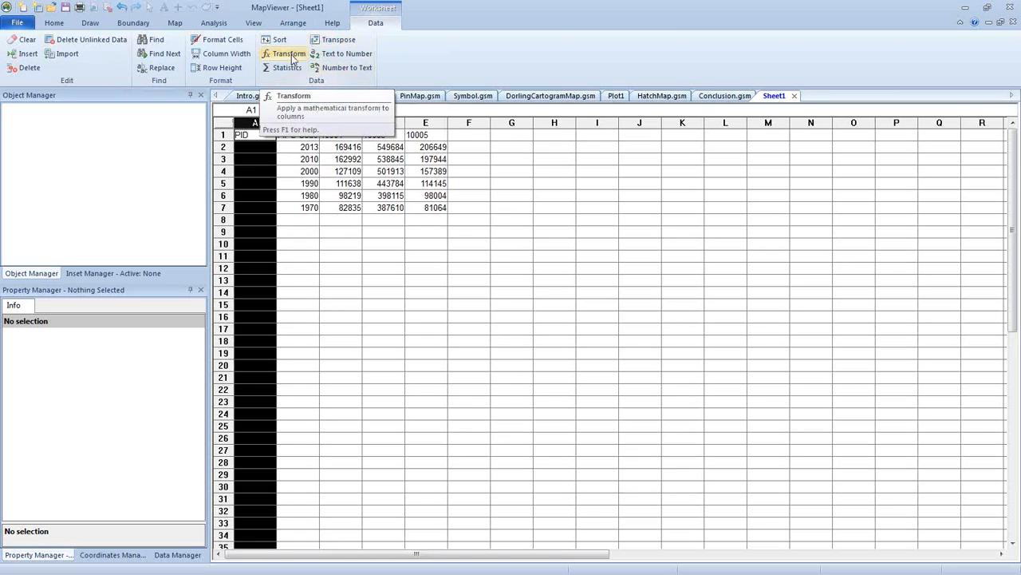
left_click(289, 56)
left_click_drag(469, 256, 375, 263)
type("A=100")
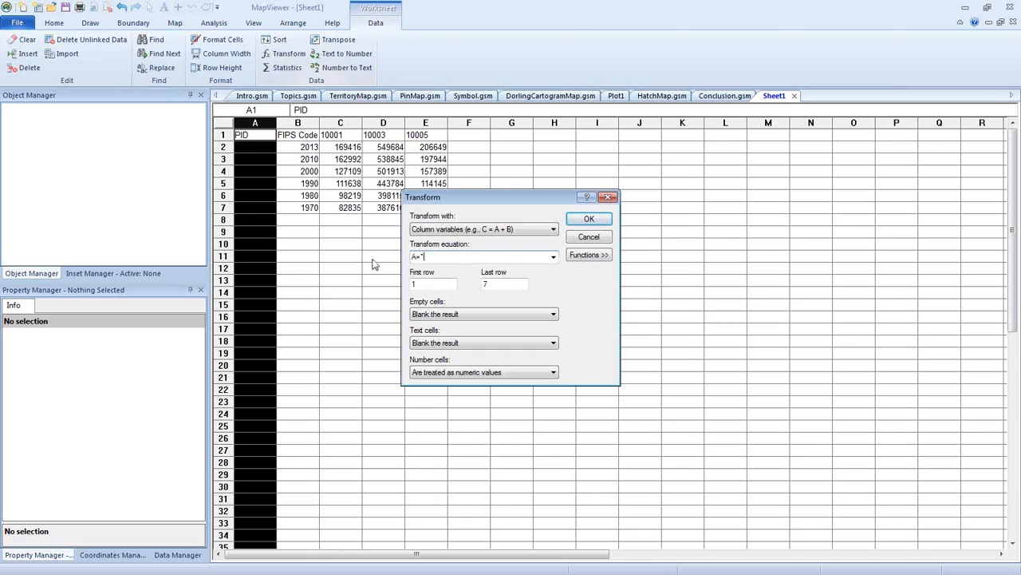
type("01")
key("Tab")
type("2")
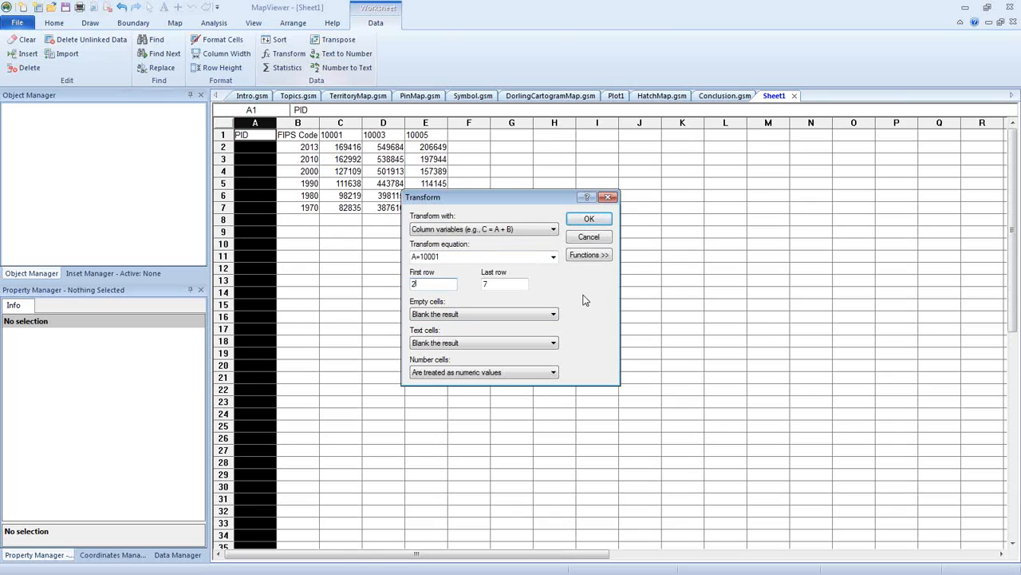
left_click(589, 219)
Fill rows 8 to 13 of column A with a Transform using the equation A=10003.
left_click(301, 59)
double_click(456, 256)
left_click(457, 256)
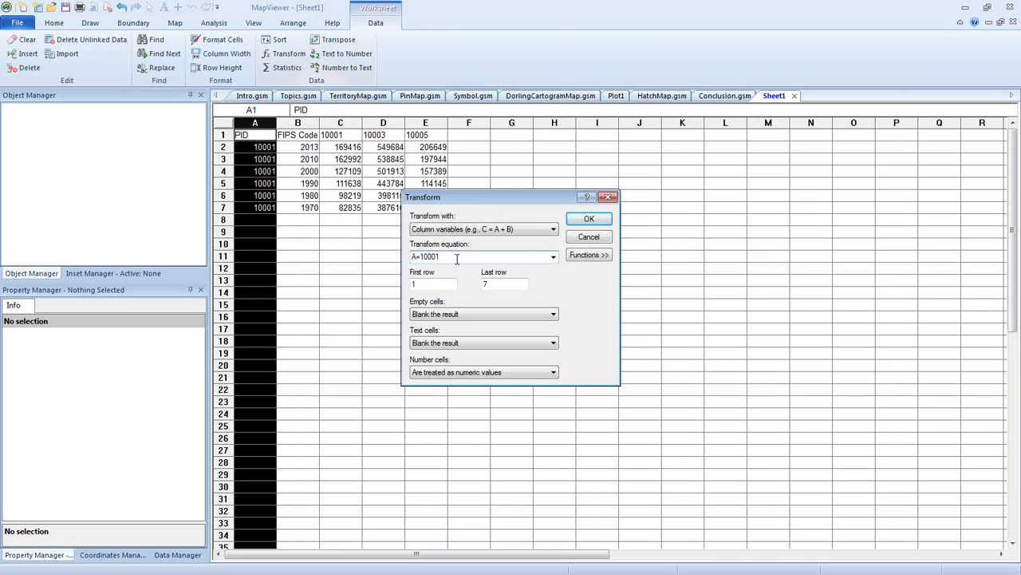
type("3")
double_click(432, 285)
type("8")
double_click(485, 285)
type("13")
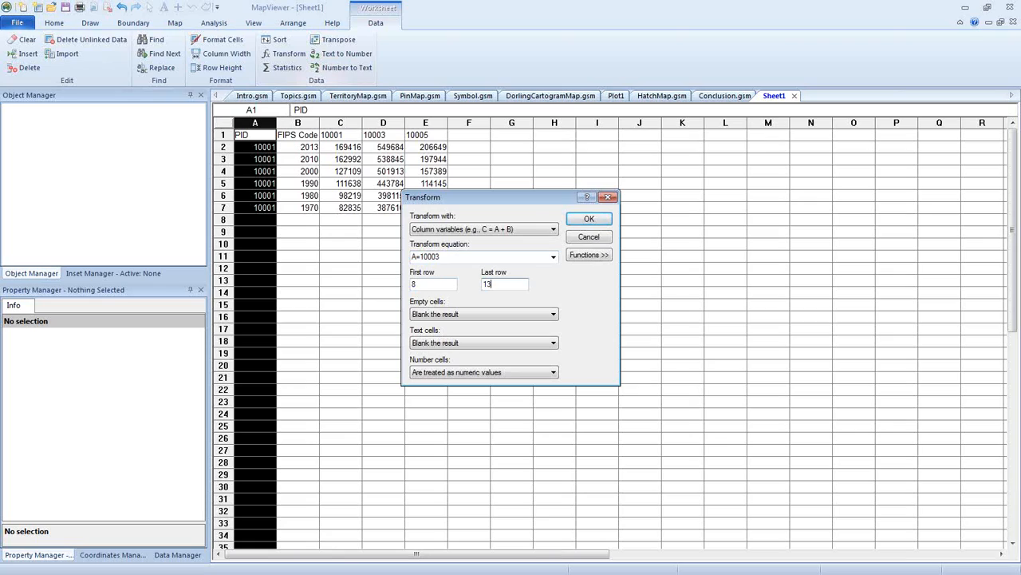
left_click(575, 223)
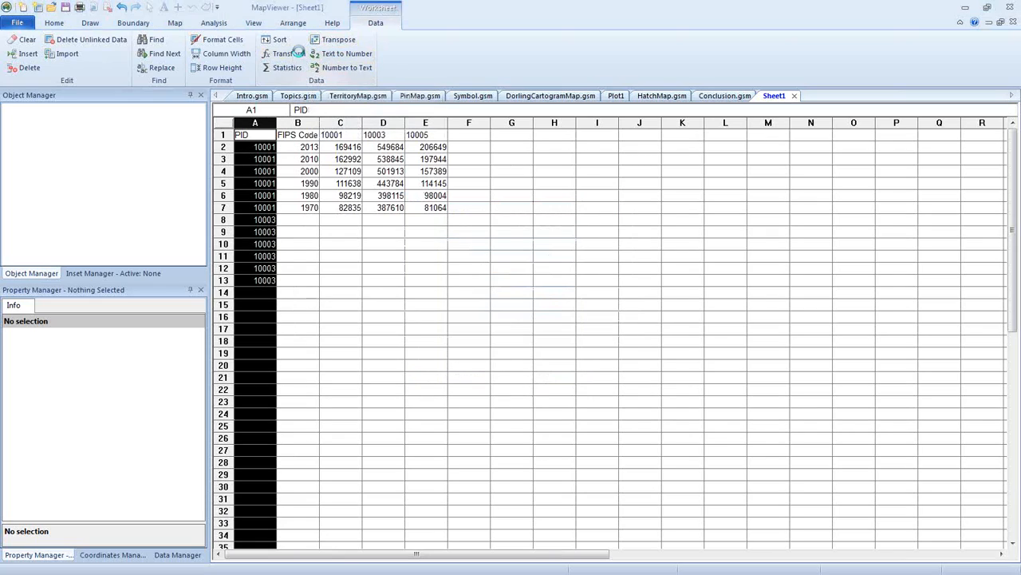
Fill rows 14 to 19 of column A with a Transform using the equation A=10005.
left_click(295, 54)
left_click(528, 255)
left_click(457, 257)
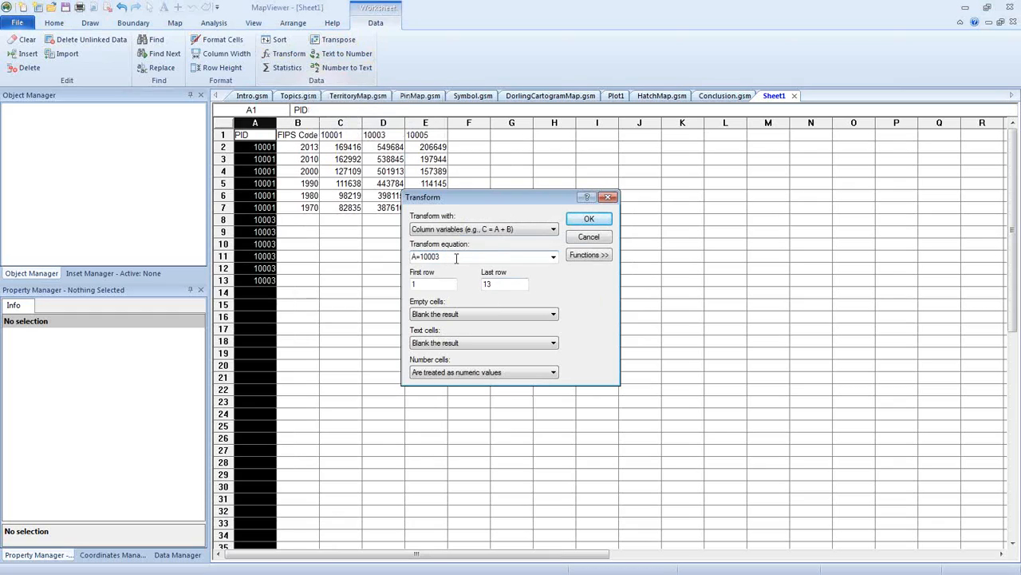
key("Tab")
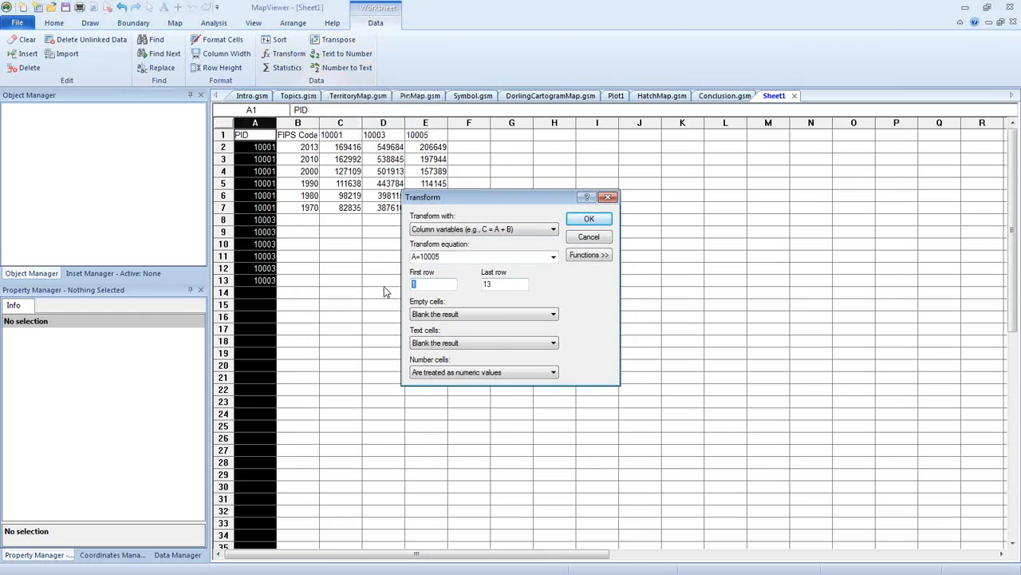
type("14")
key("Tab")
type("19")
left_click(589, 220)
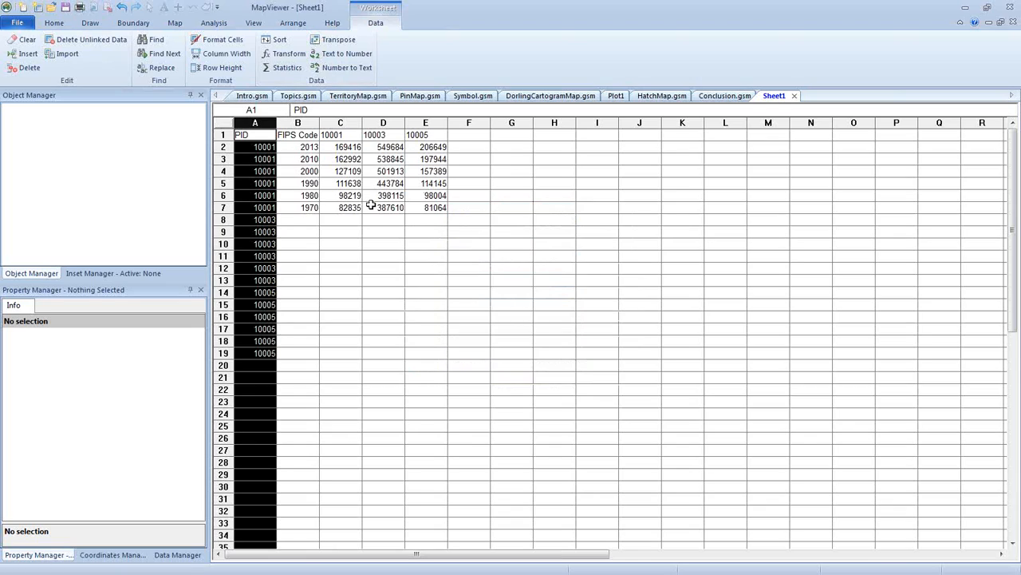
Copy the years in B2:B7 and repeat them down column B through rows 8 to 19.
left_click_drag(291, 146, 295, 207)
key("ctrl+c")
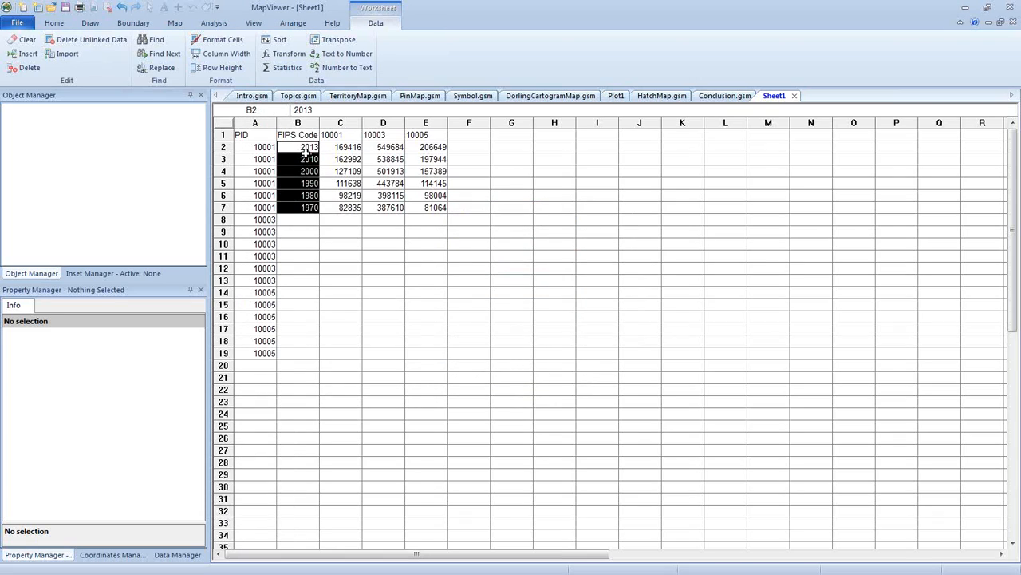
left_click_drag(299, 221, 296, 353)
key("ctrl+v")
key("ctrl+v")
Rename the header in B1 to X and the header in C1 to Y.
left_click(300, 135)
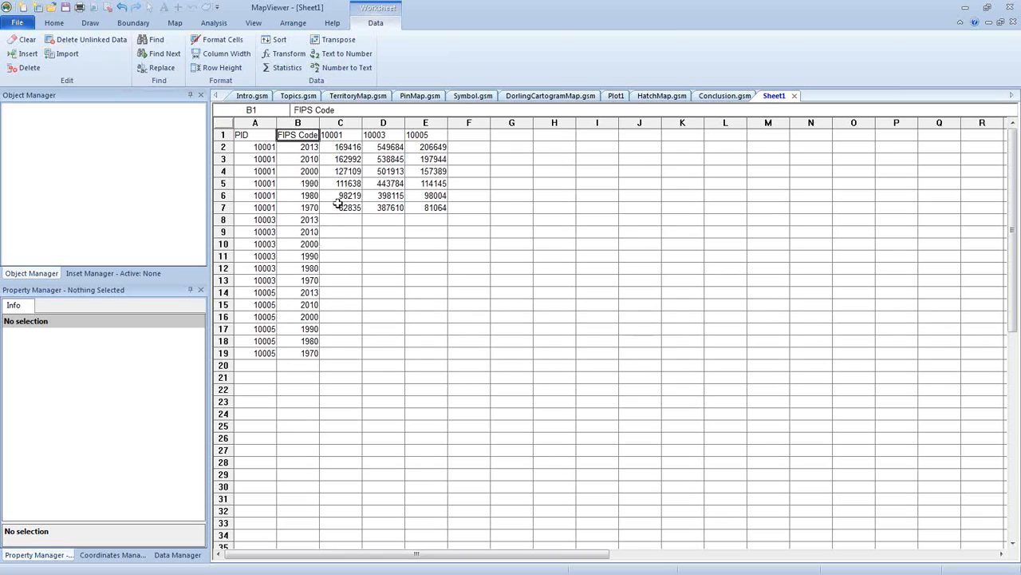
type("X")
left_click(351, 231)
left_click(348, 135)
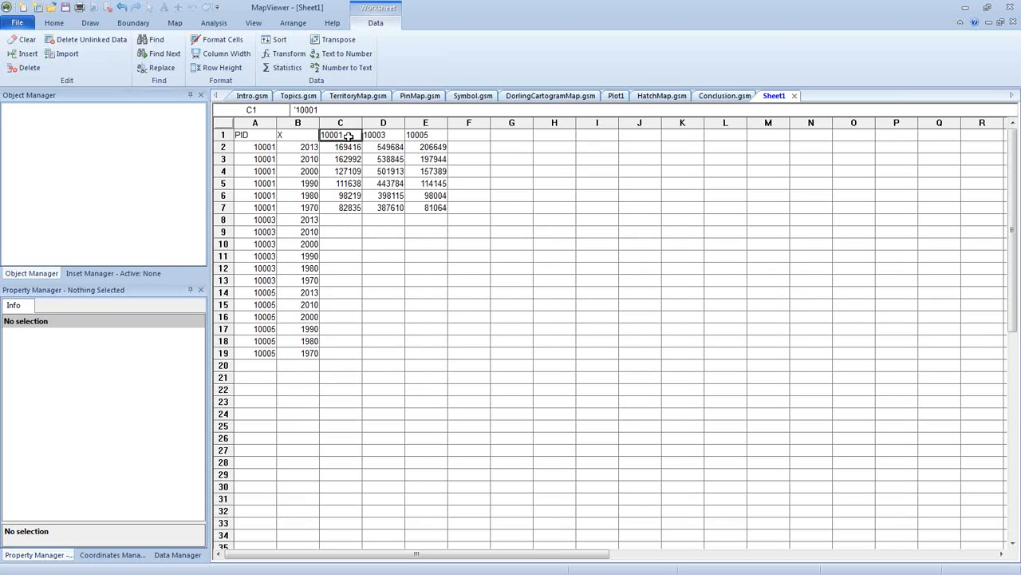
type("Y")
left_click(390, 277)
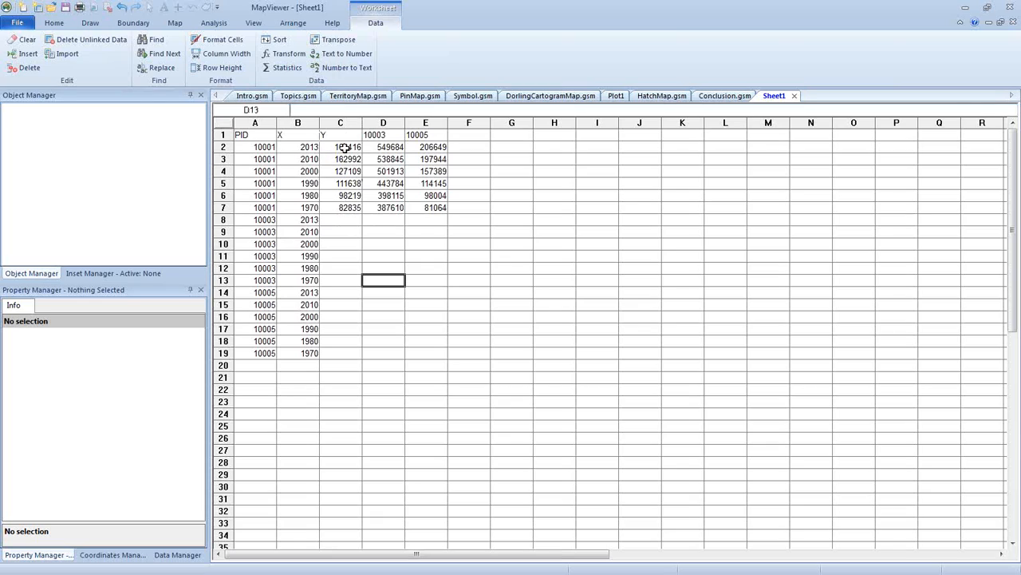
Copy the 10003 population values from D2:D7 into C8:C13 of the Y column.
left_click_drag(396, 148, 396, 205)
key("ctrl+c")
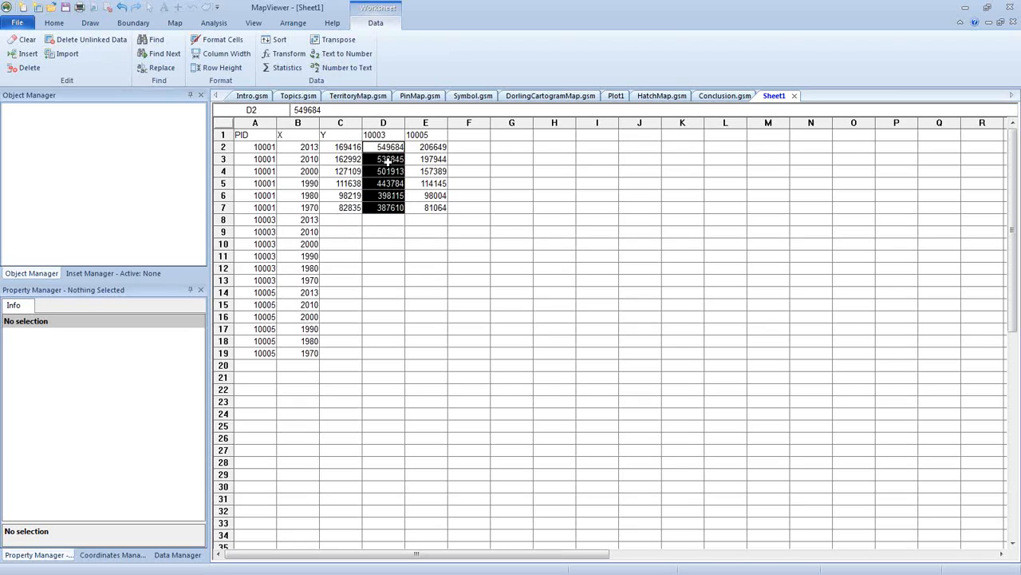
left_click_drag(336, 219, 340, 281)
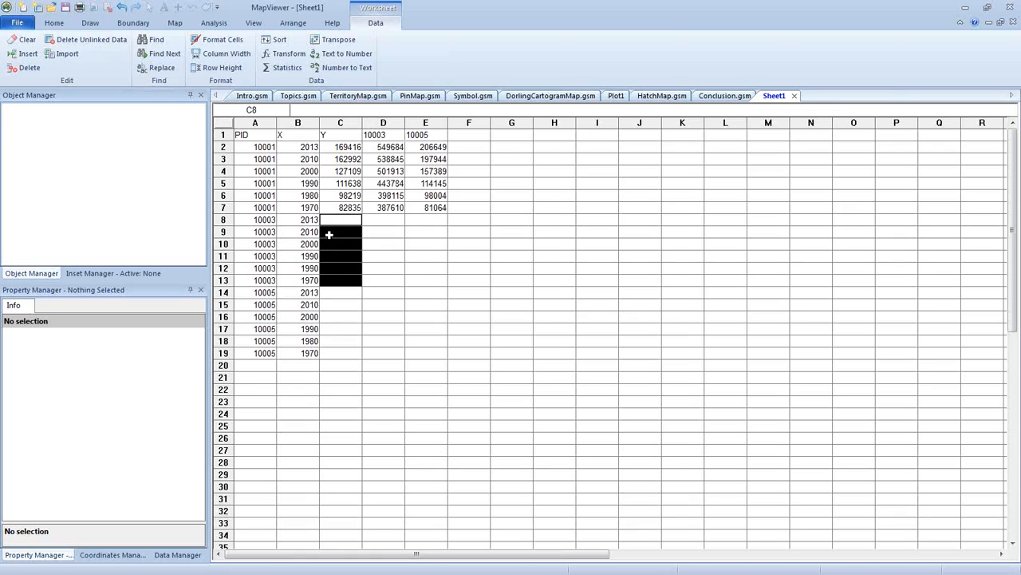
key("ctrl+v")
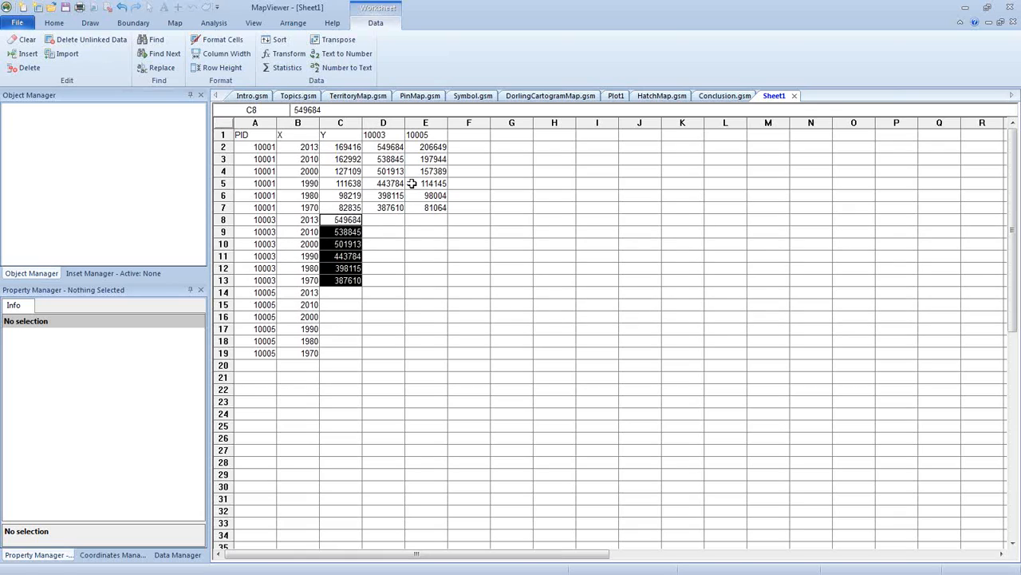
Copy the 10005 population values from E2:E7 into C14:C19 of the Y column, and clear columns D and E.
left_click_drag(422, 148, 425, 209)
key("ctrl+c")
left_click_drag(340, 293, 343, 352)
key("ctrl+v")
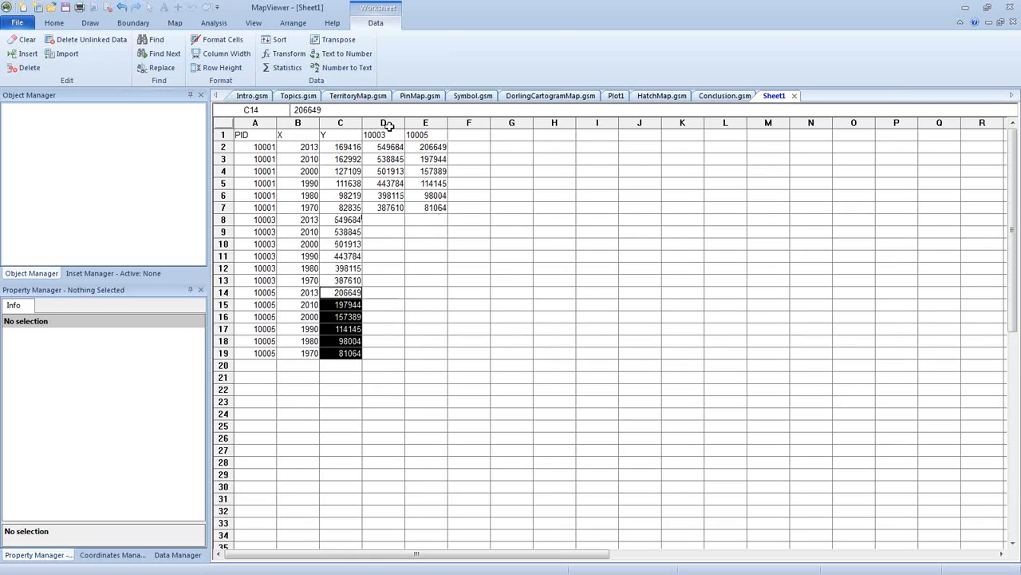
left_click_drag(387, 125, 434, 126)
key("Delete")
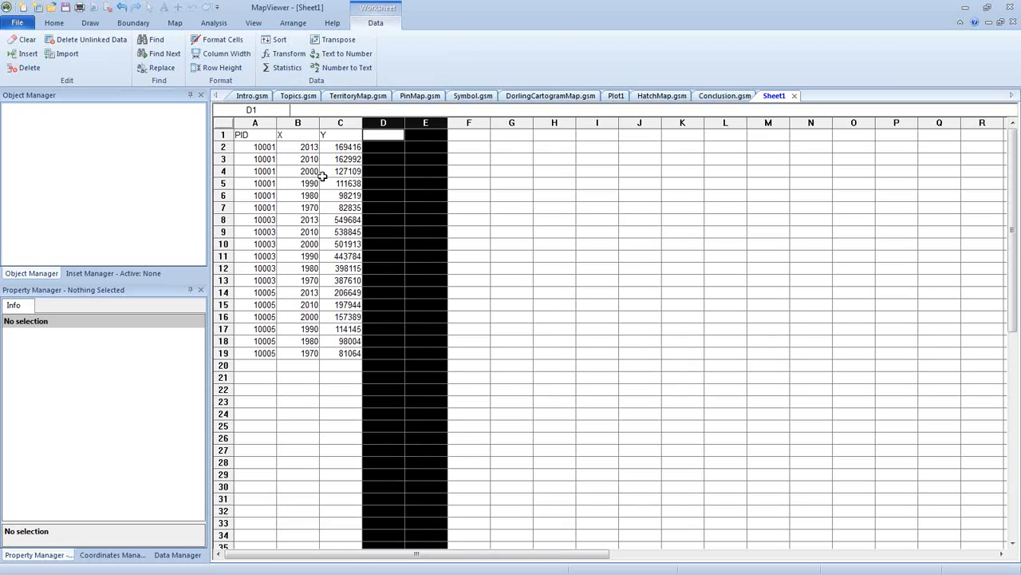
Create a Multi-Graph map from the Delaware base map in Plot1, using the loaded worksheet Sheet1 as data.
left_click(625, 97)
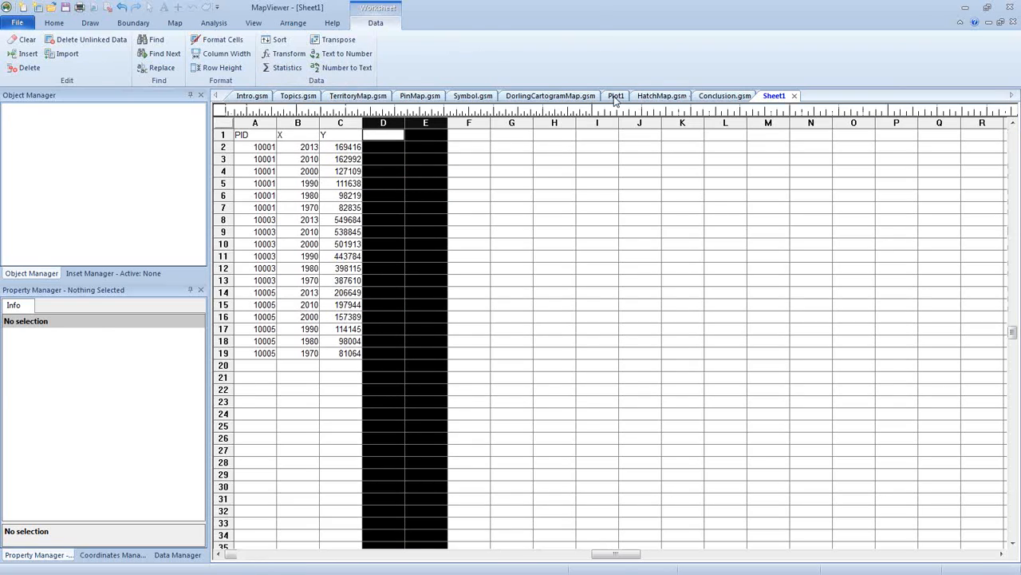
left_click(175, 22)
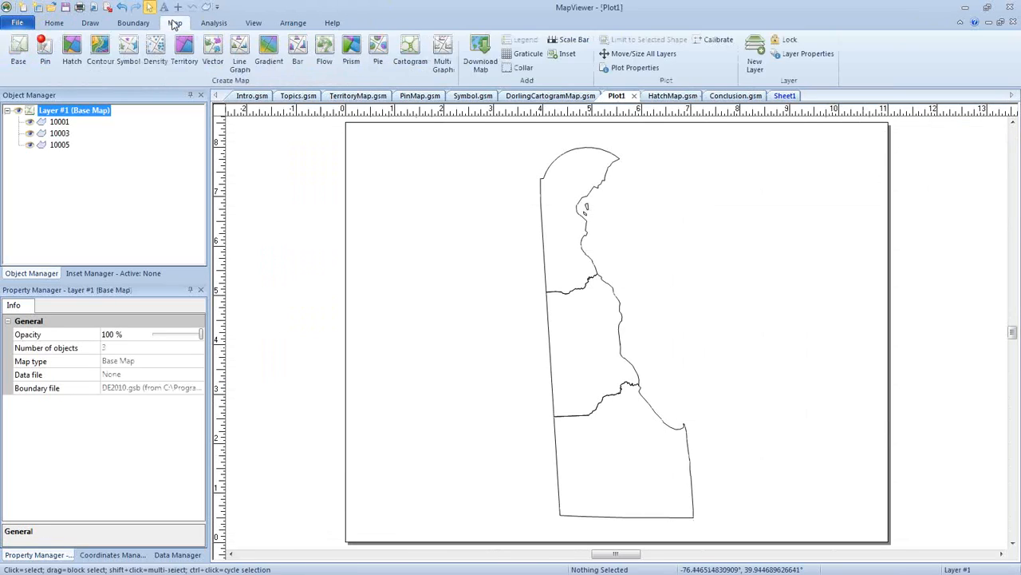
left_click(444, 65)
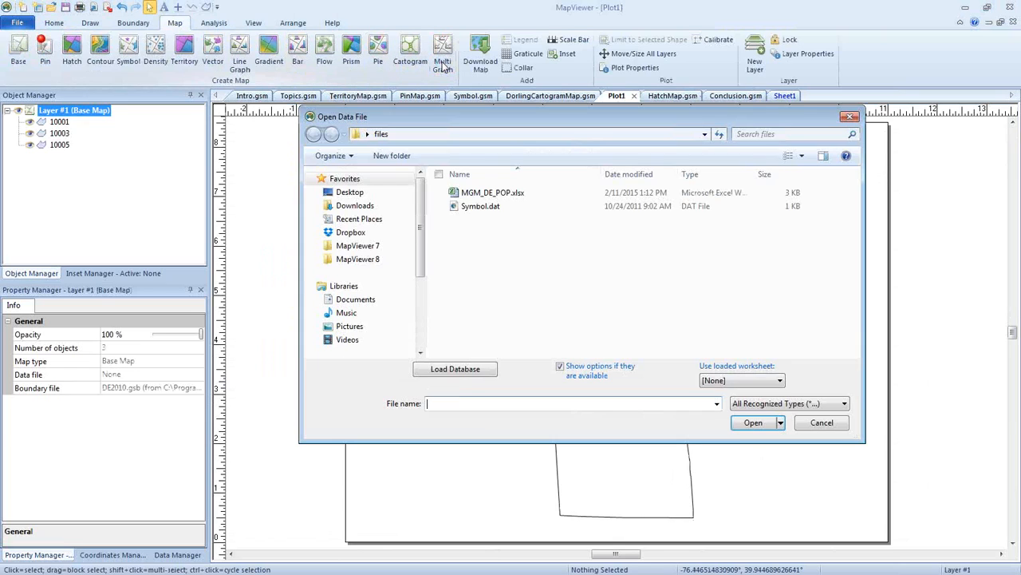
left_click_drag(440, 117, 237, 126)
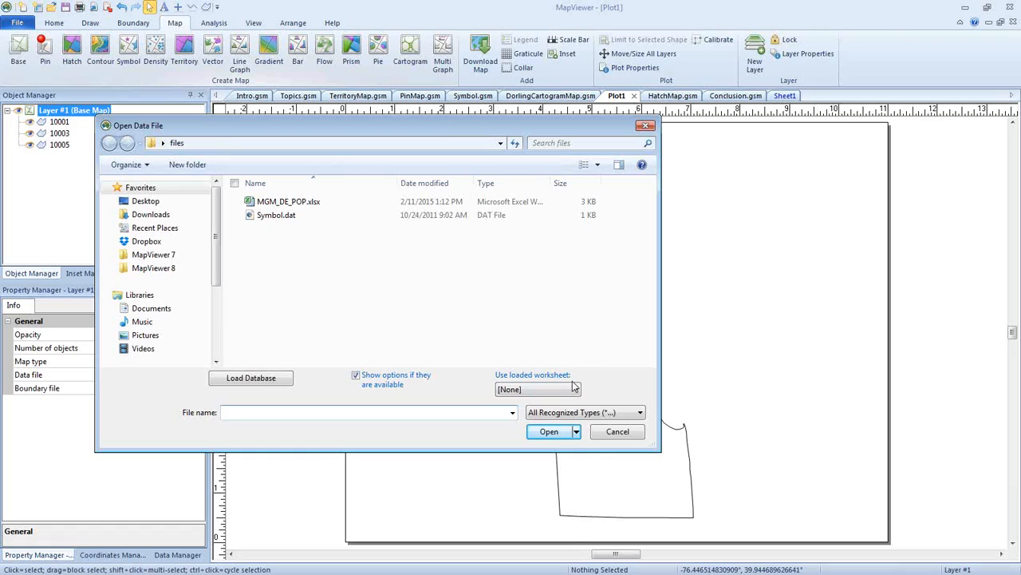
left_click(544, 392)
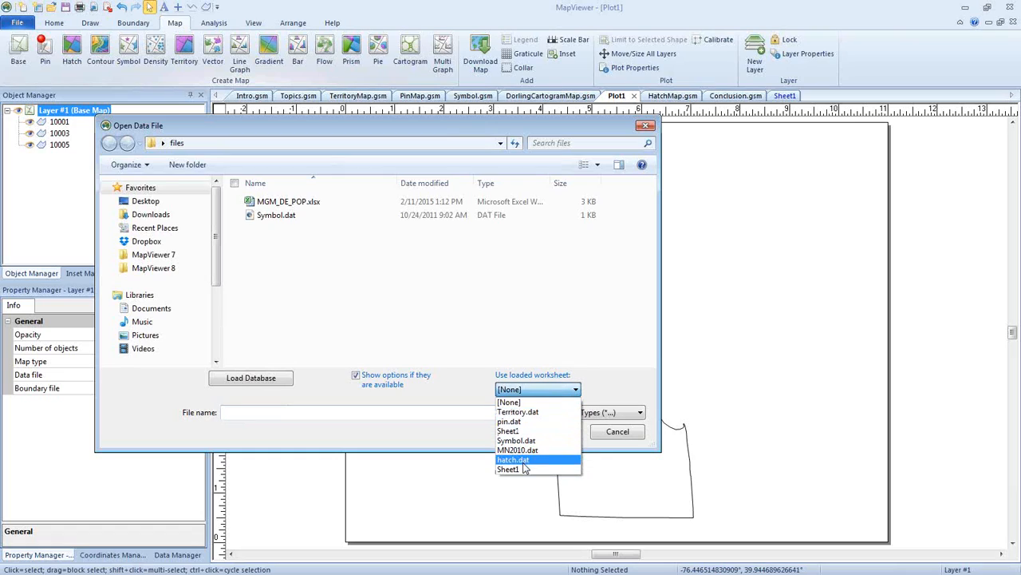
left_click(512, 470)
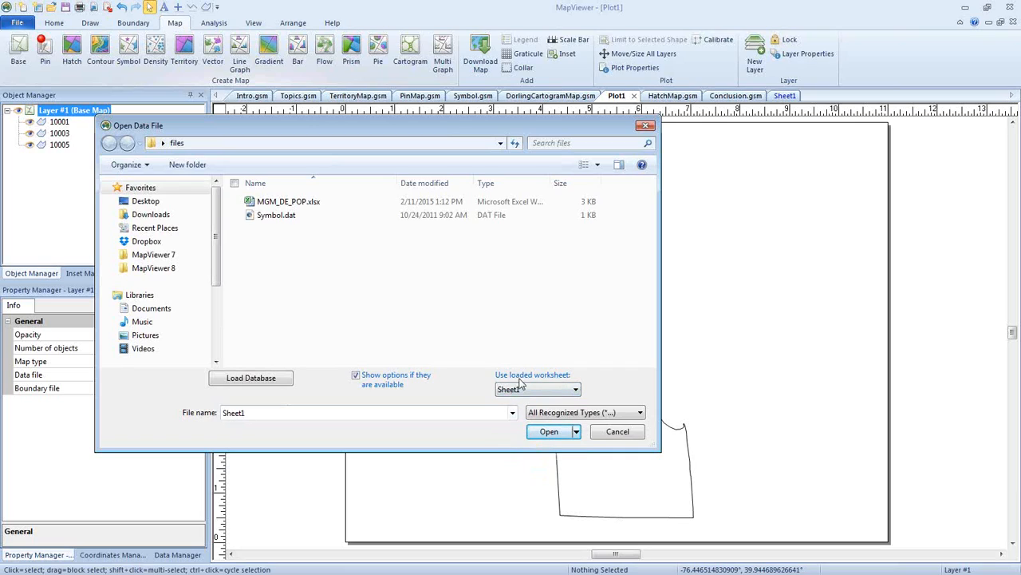
left_click(546, 431)
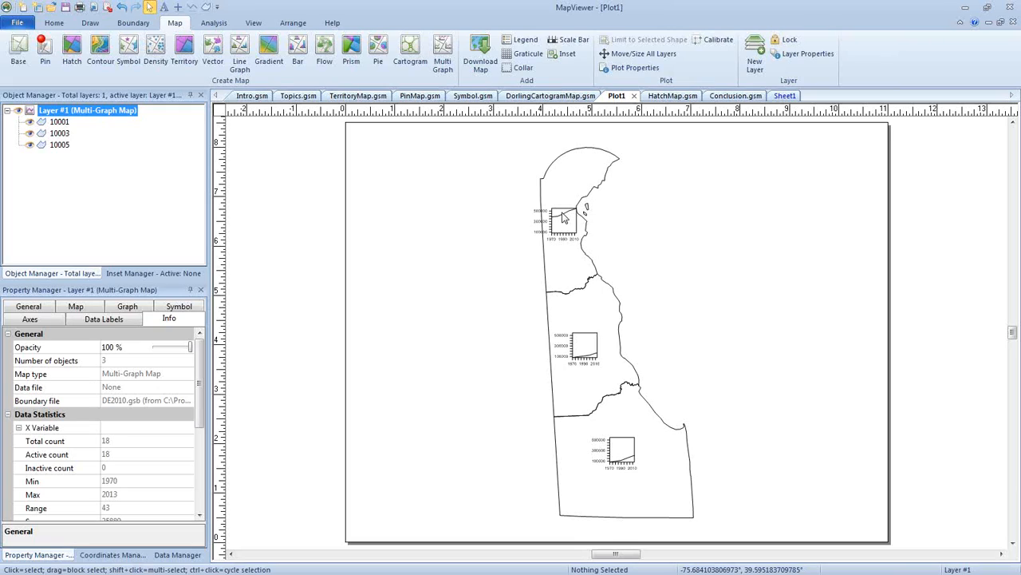
Set the width and height of the graphs on the multi-graph map to 0.60 in.
scroll(564, 217, "down", 1)
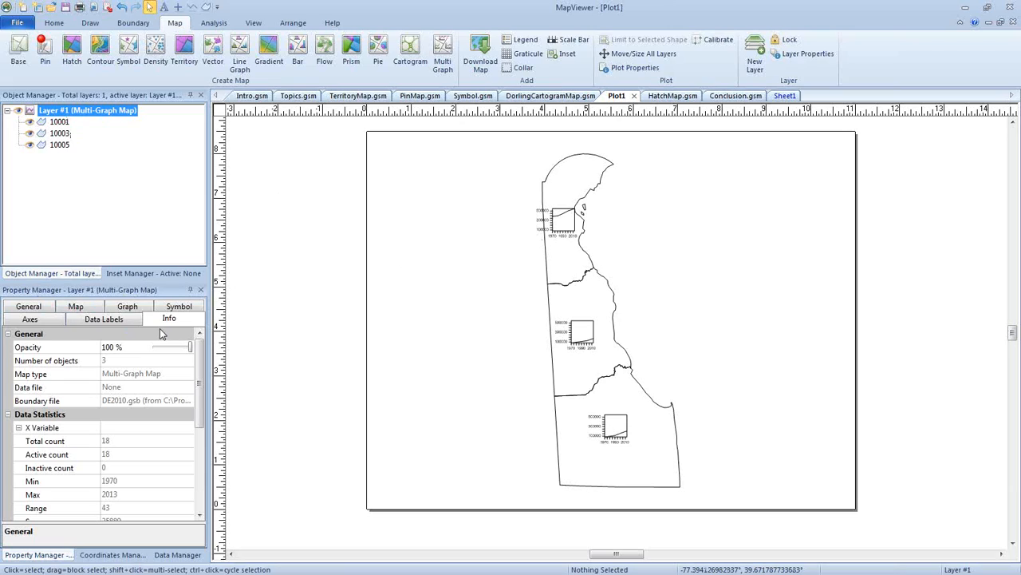
left_click(81, 310)
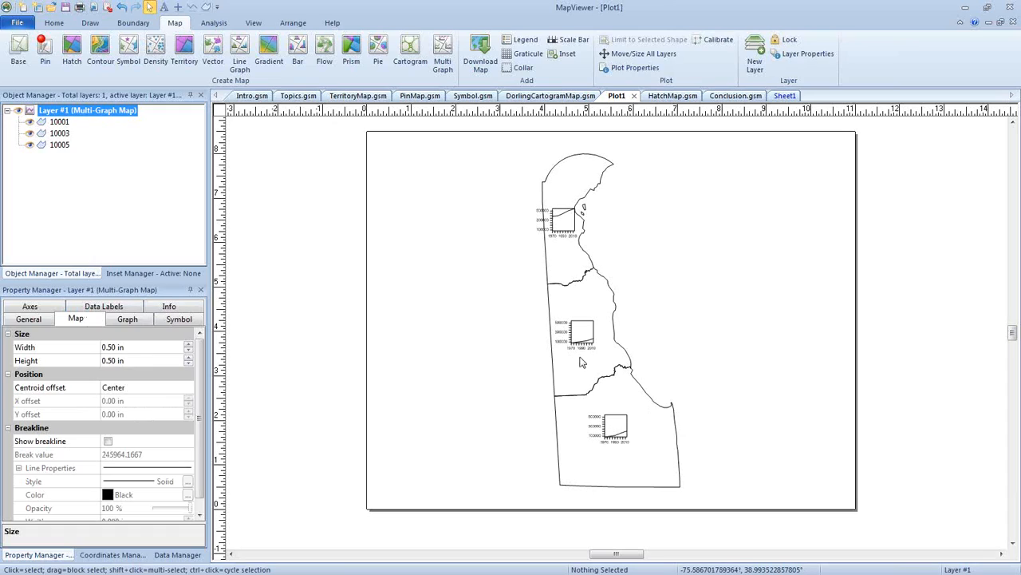
left_click(110, 351)
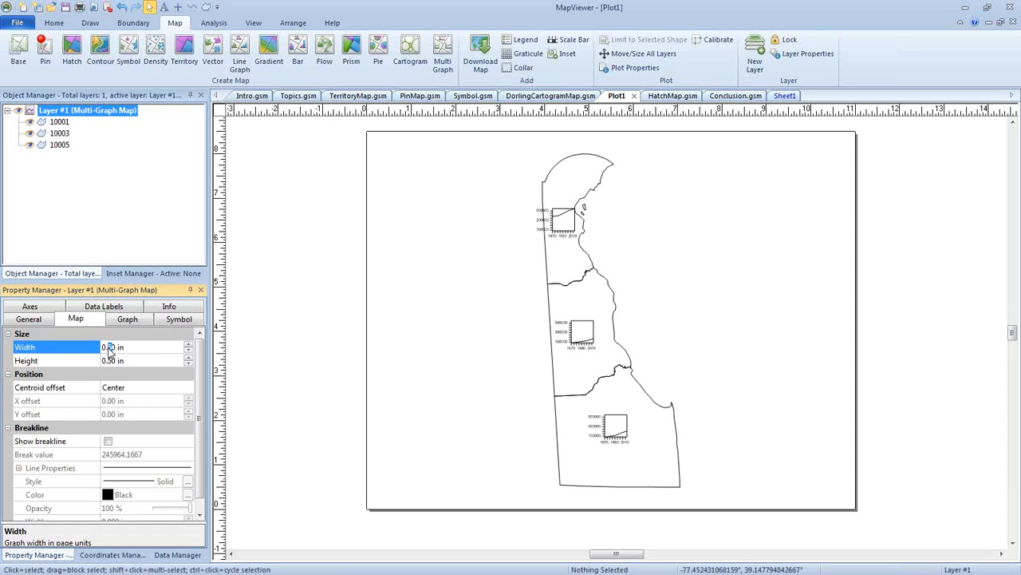
left_click(111, 360)
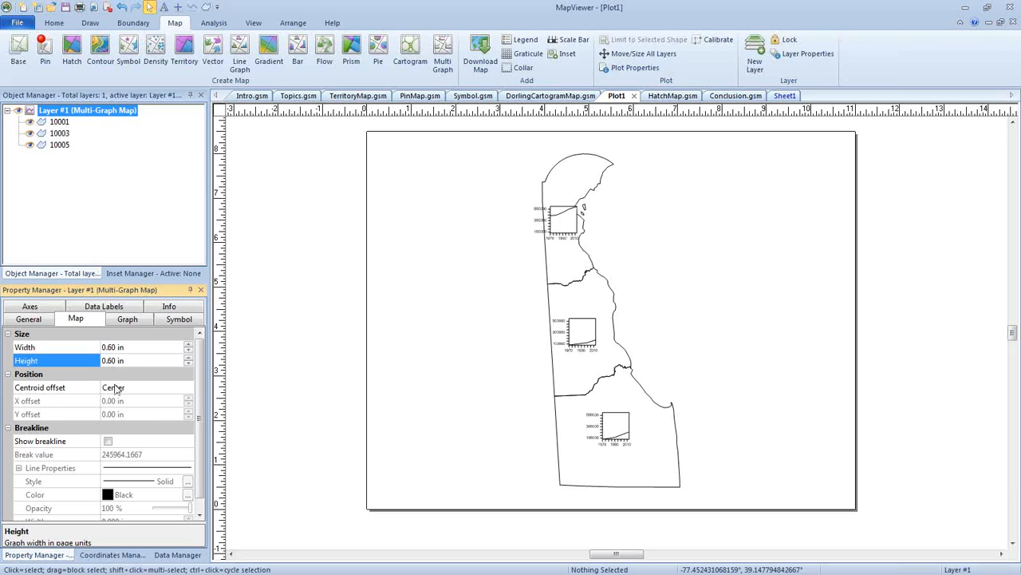
Try the Left centroid offset and return it to Center, then show the breakline on the graphs and hide it again.
left_click(119, 391)
left_click(114, 409)
left_click(118, 391)
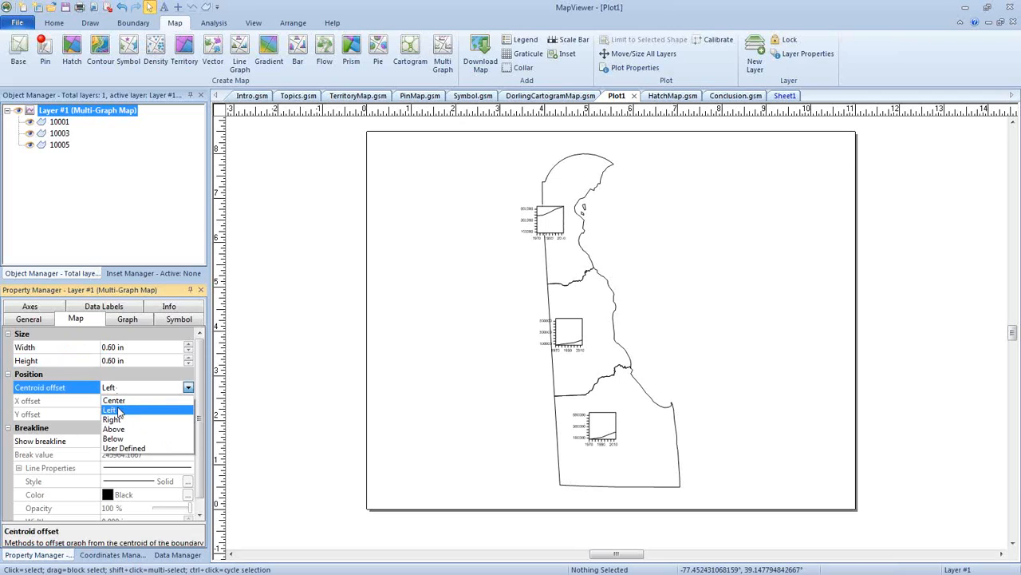
left_click(120, 400)
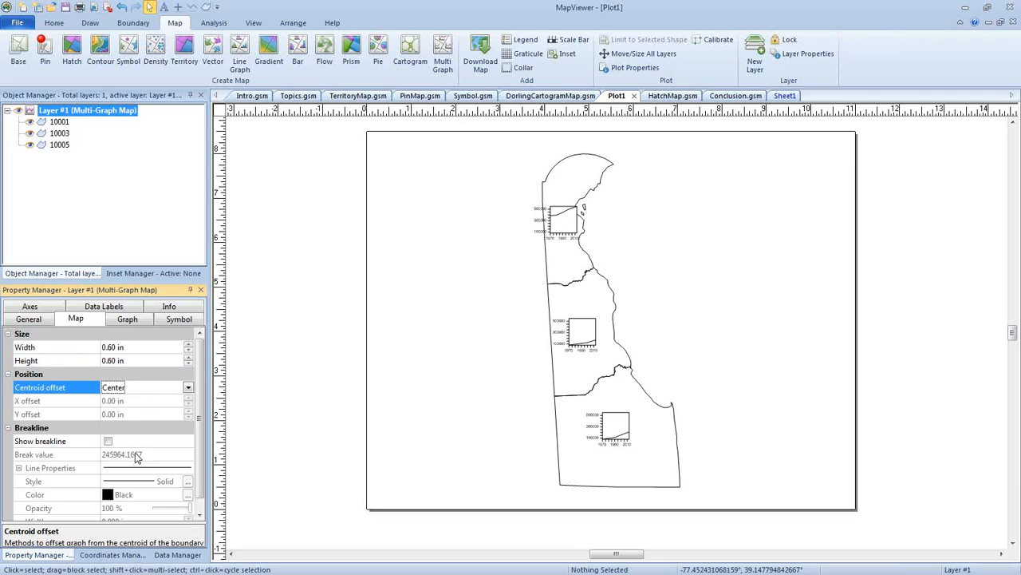
left_click(108, 440)
left_click(107, 441)
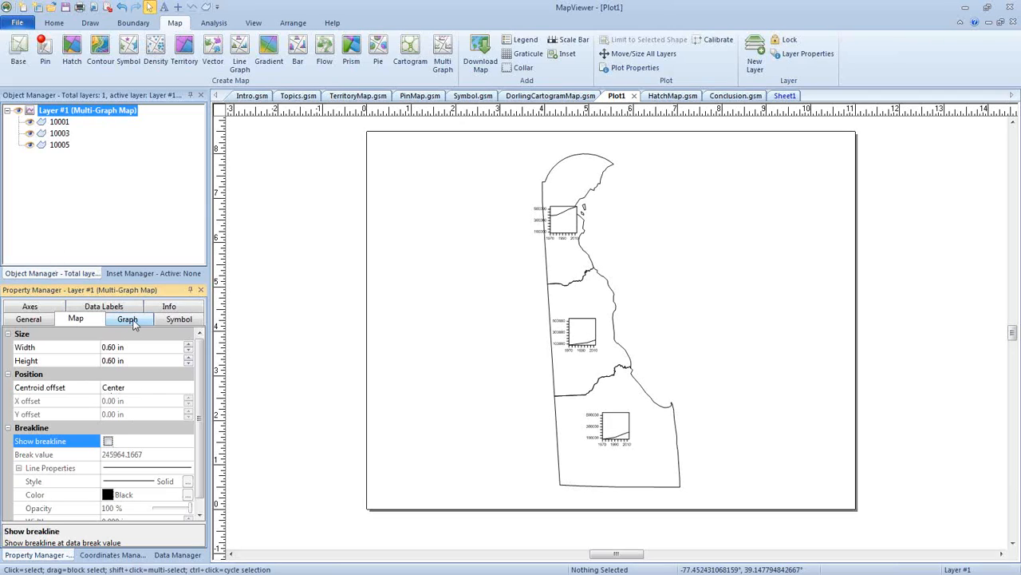
Make the graph line Blue and set its width to 0.019 in.
left_click(129, 319)
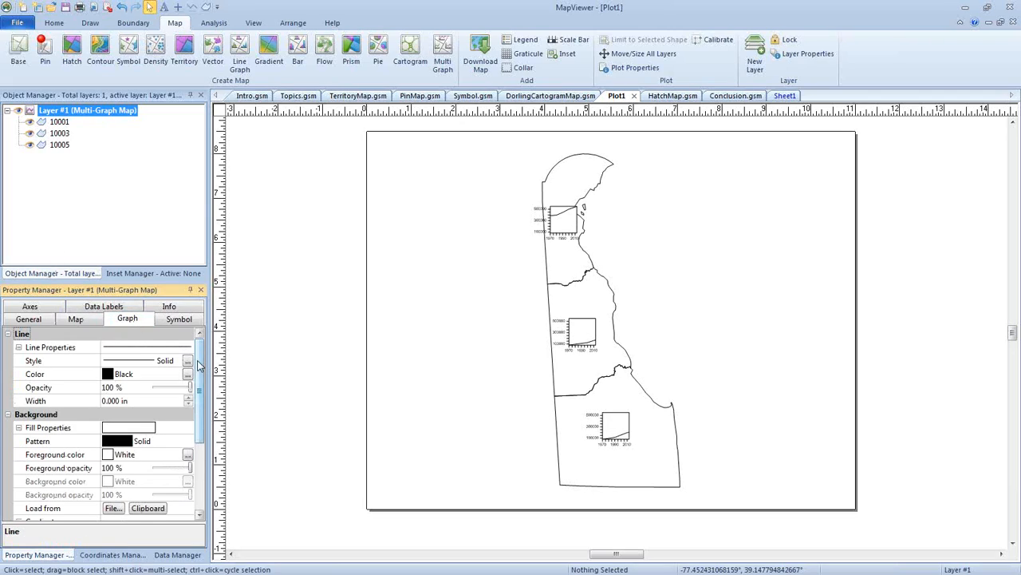
scroll(204, 369, "down", 2)
scroll(206, 407, "up", 2)
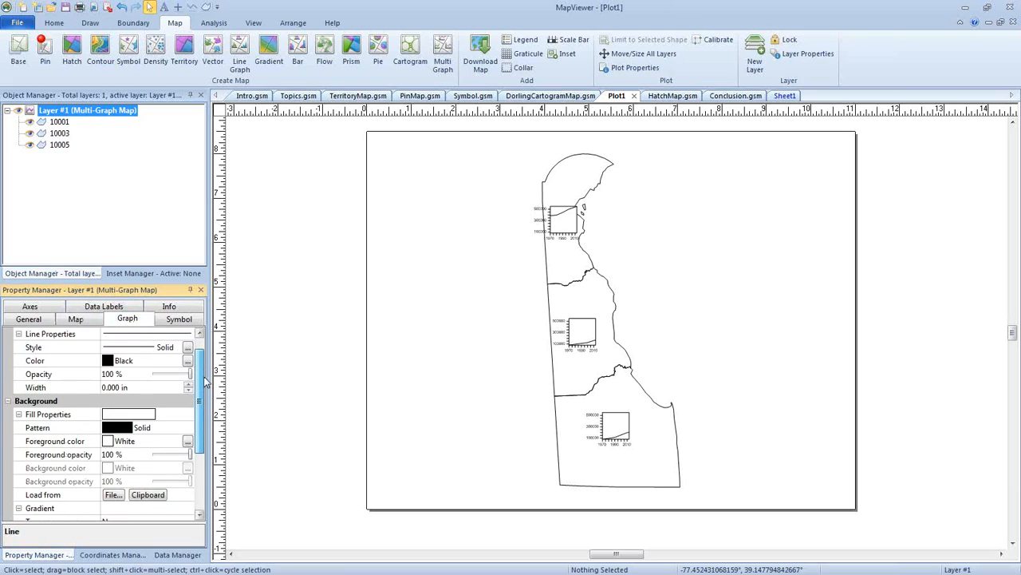
left_click(117, 363)
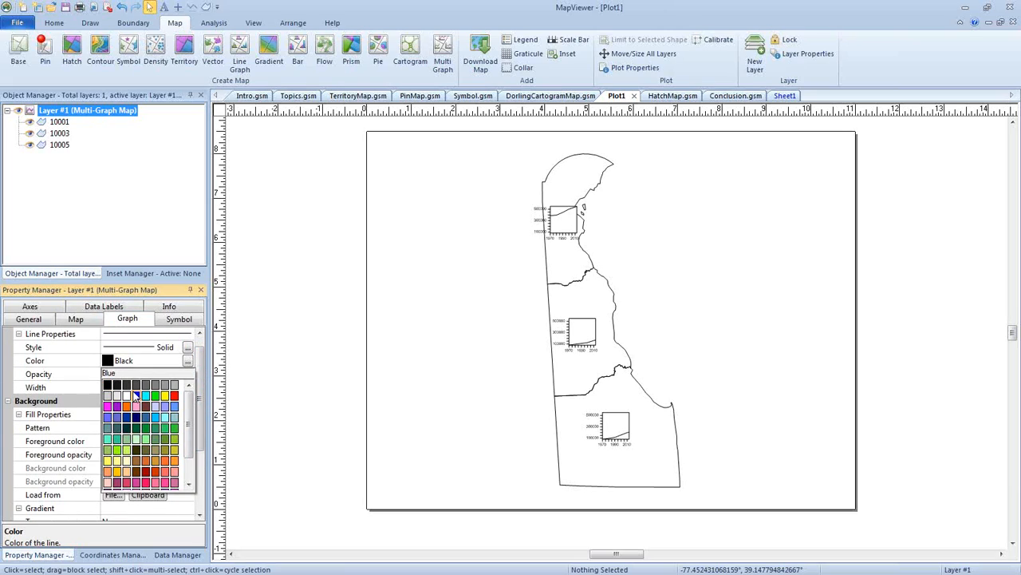
left_click(136, 394)
scroll(583, 363, "up", 3)
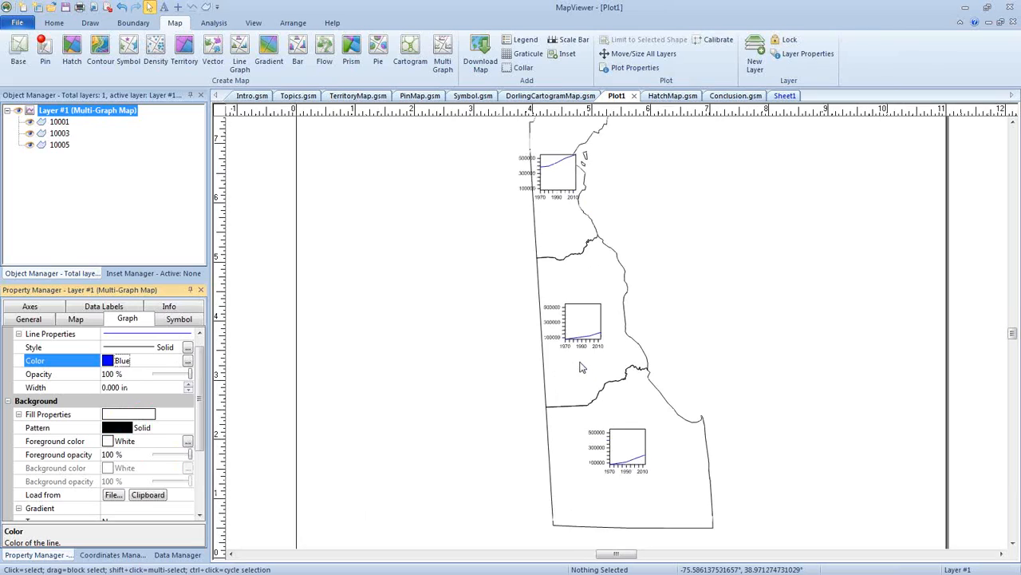
left_click(189, 386)
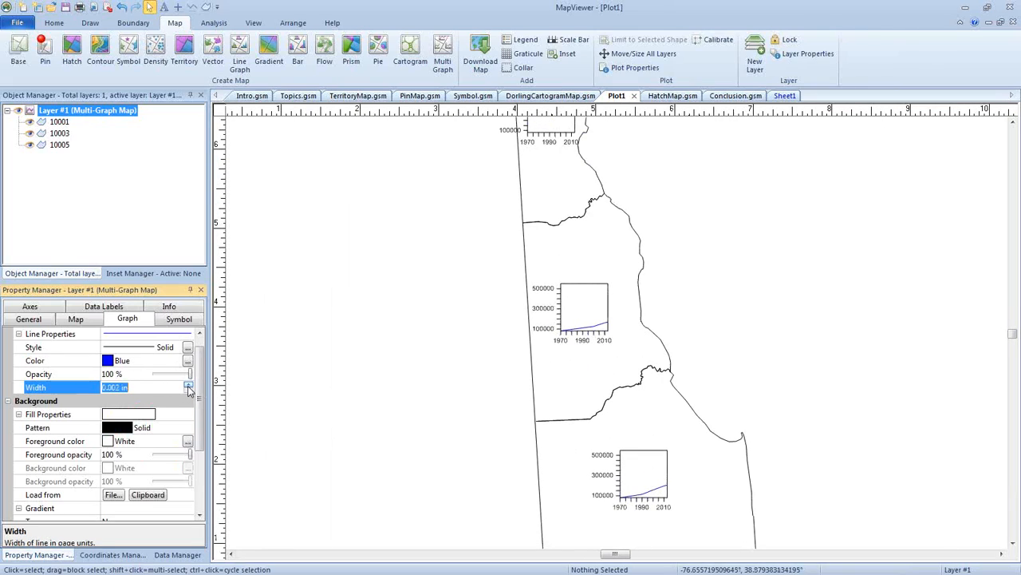
left_click(189, 386)
left_click(189, 386)
left_click(189, 387)
left_click(189, 386)
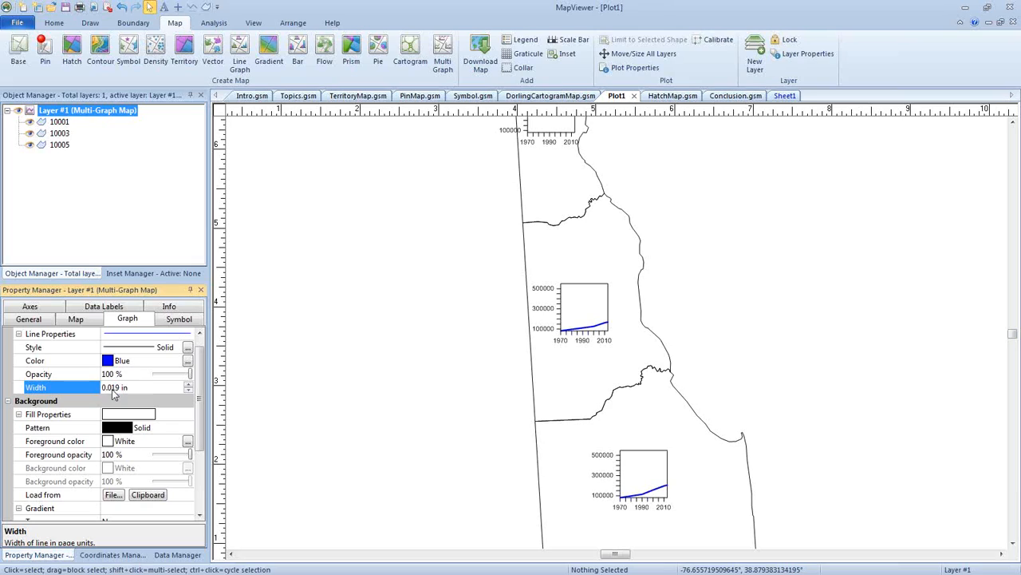
Fill the graph background with the 50 Percent pattern in a 30% Black foreground color.
scroll(202, 437, "down", 1)
scroll(202, 438, "down", 2)
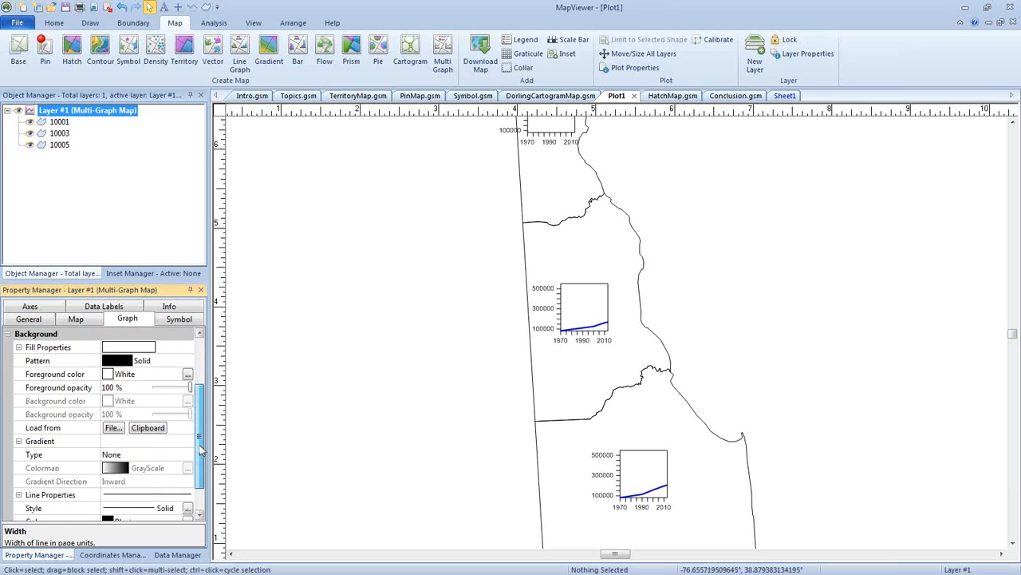
left_click(125, 377)
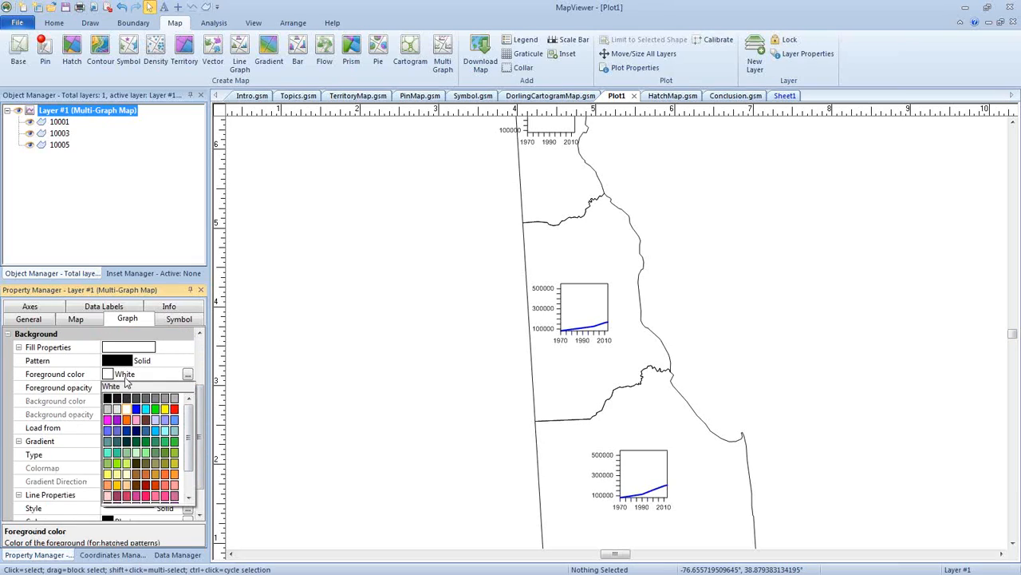
left_click(173, 399)
left_click(188, 360)
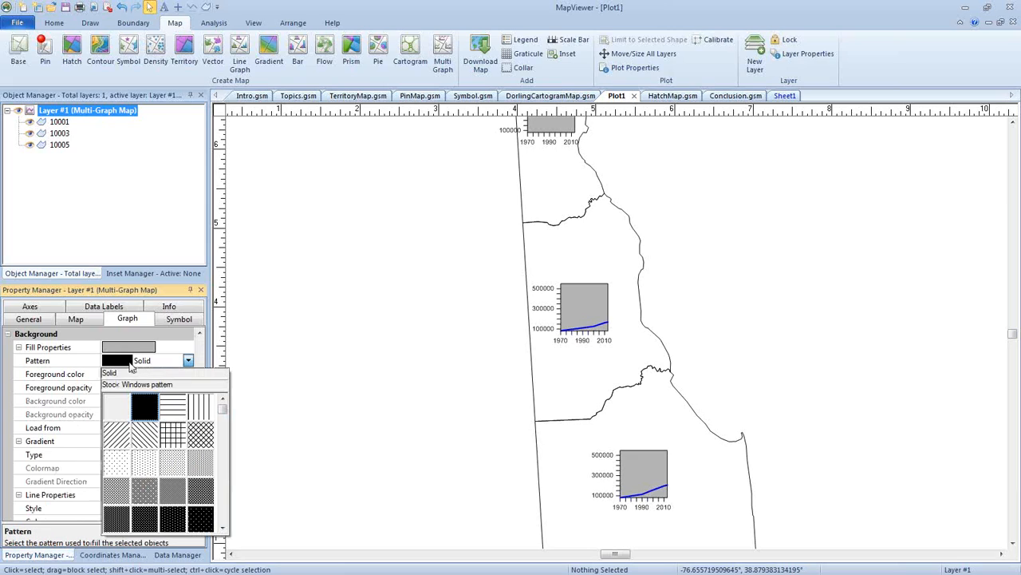
left_click(169, 499)
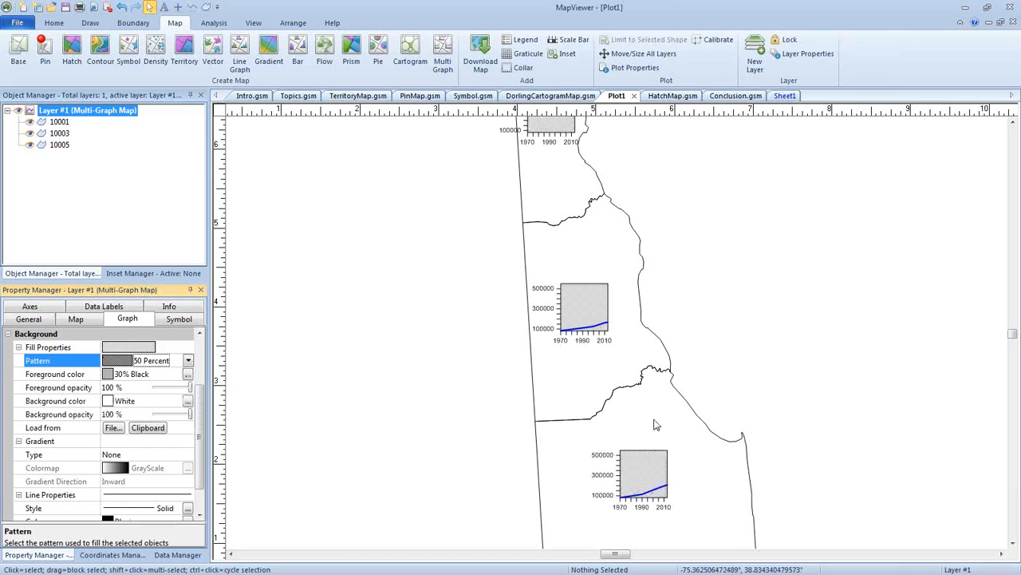
Show symbols on the graph data points at a size of 0.050 in, with Red fill and line colors.
left_click(169, 320)
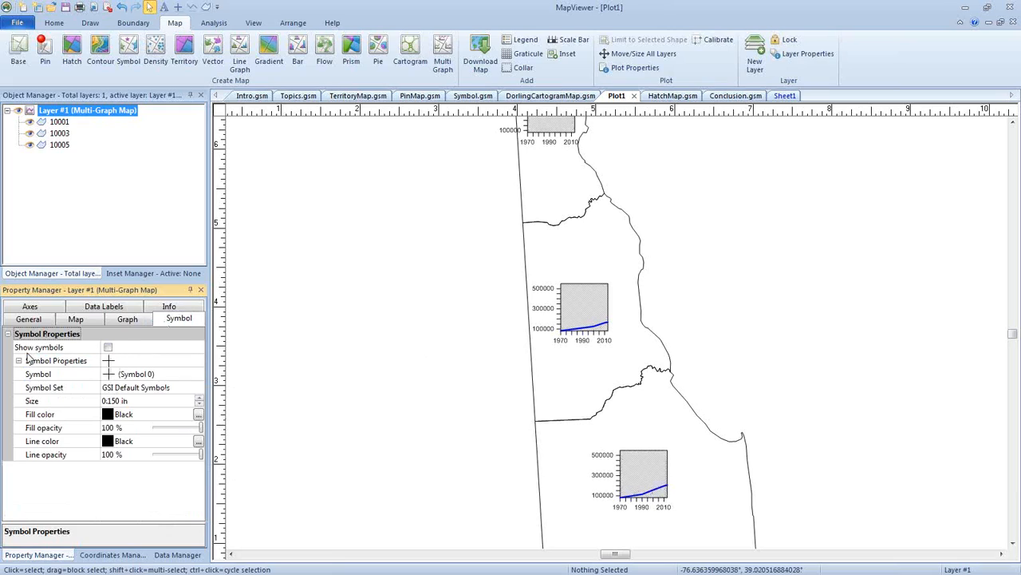
left_click(108, 348)
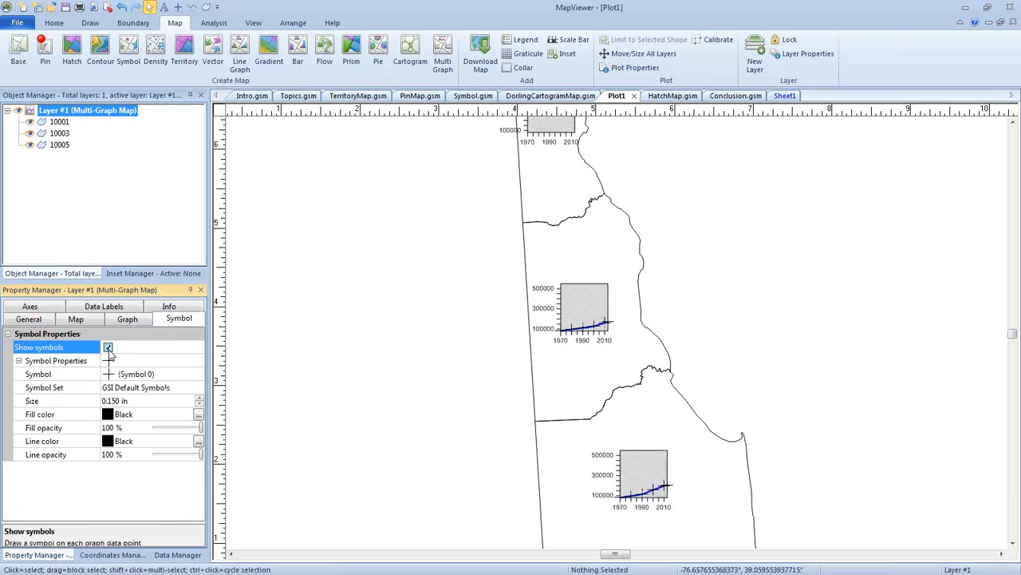
left_click(113, 401)
key("BackSpace")
type("0")
key("Return")
left_click(117, 415)
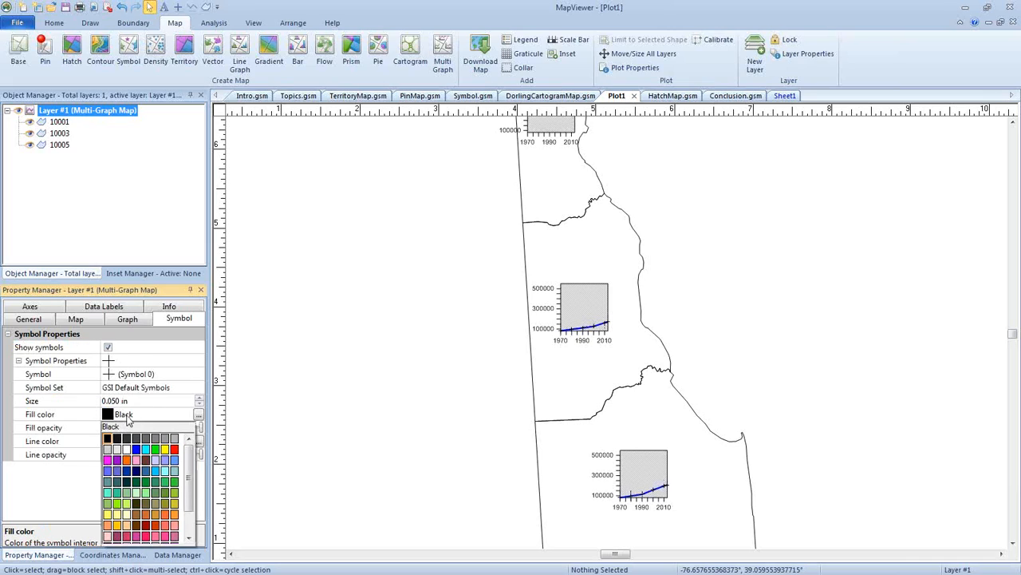
left_click(174, 449)
left_click(113, 442)
left_click(175, 476)
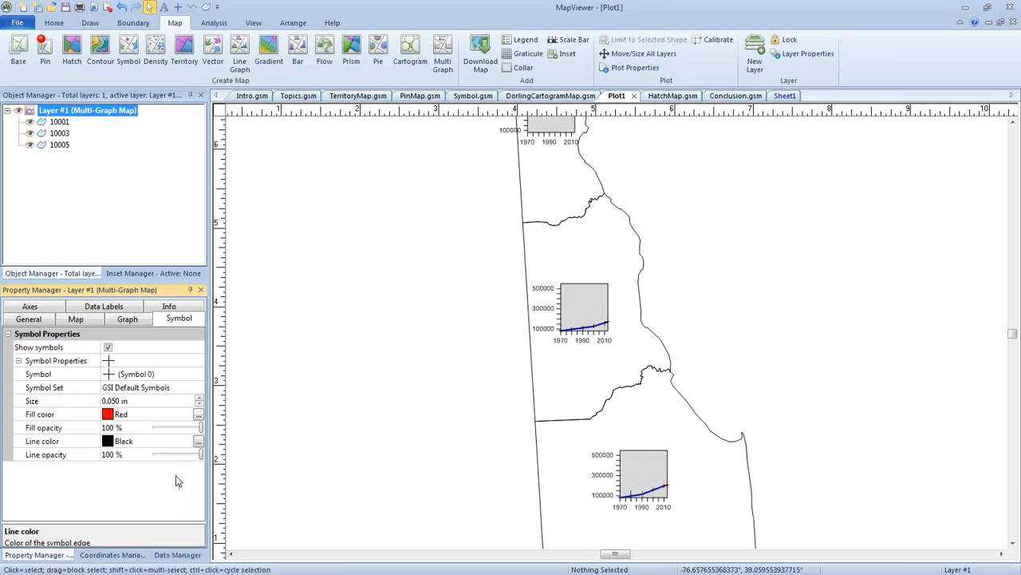
Reduce the Y tick spacing of the graph axes to 20000, keeping the ticks shown.
left_click(33, 309)
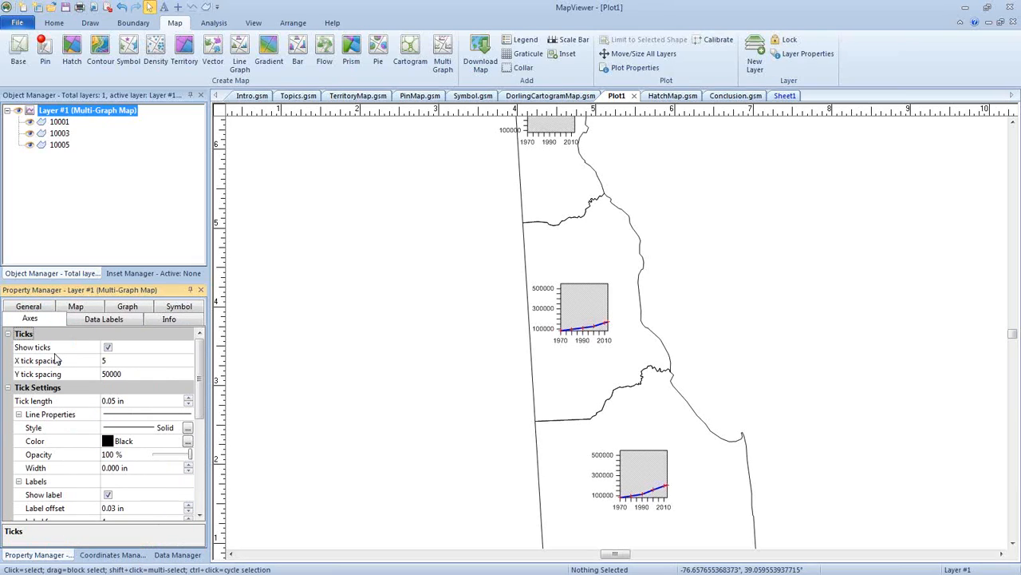
left_click(108, 348)
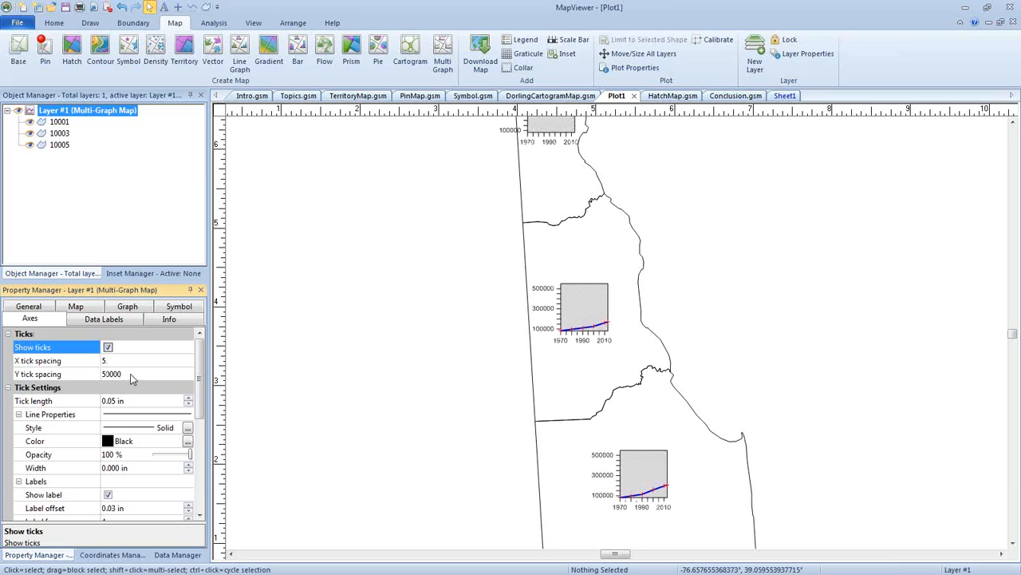
left_click(122, 373)
key("BackSpace")
key("Return")
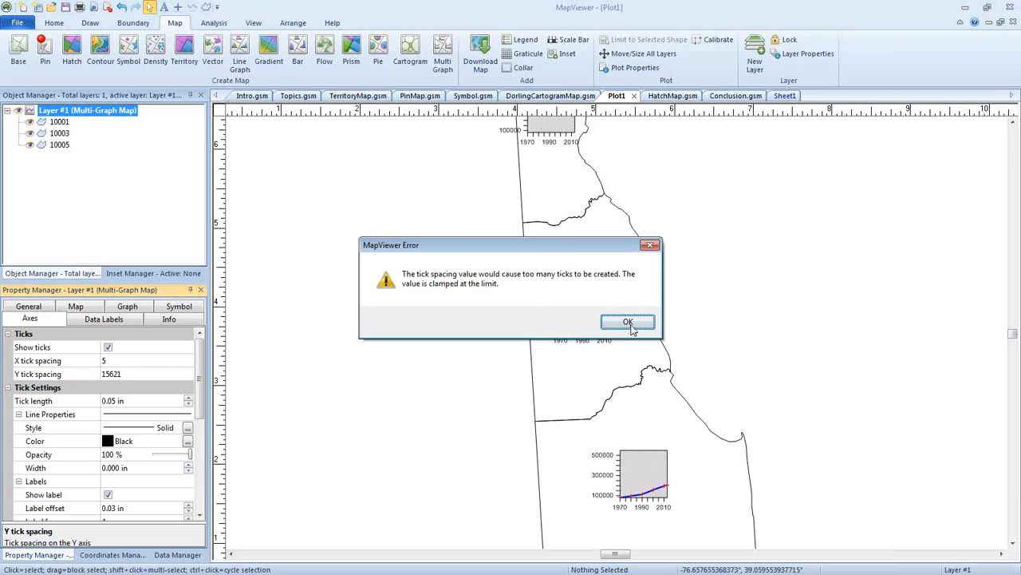
left_click(614, 324)
left_click(128, 377)
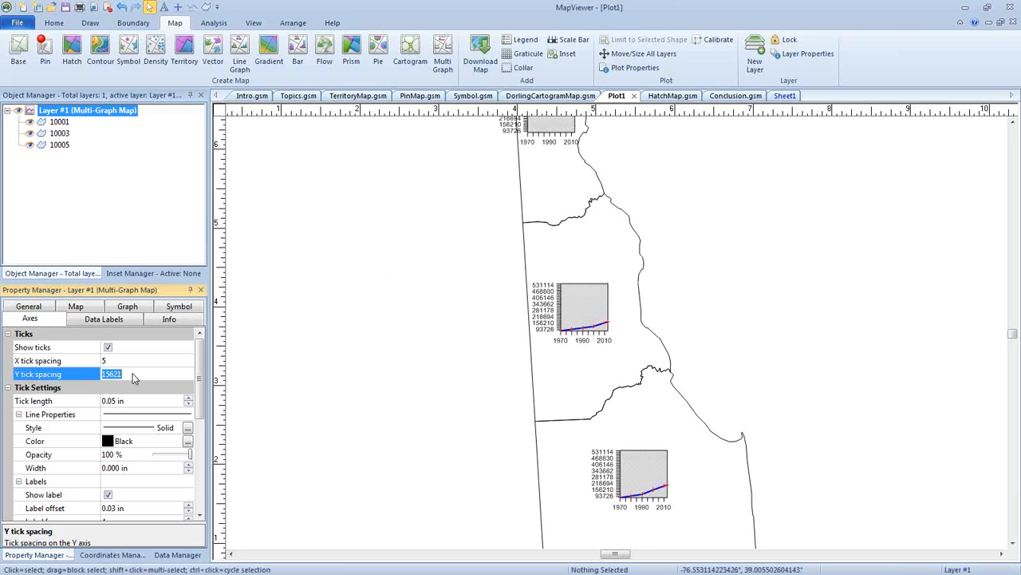
type("20000")
key("Return")
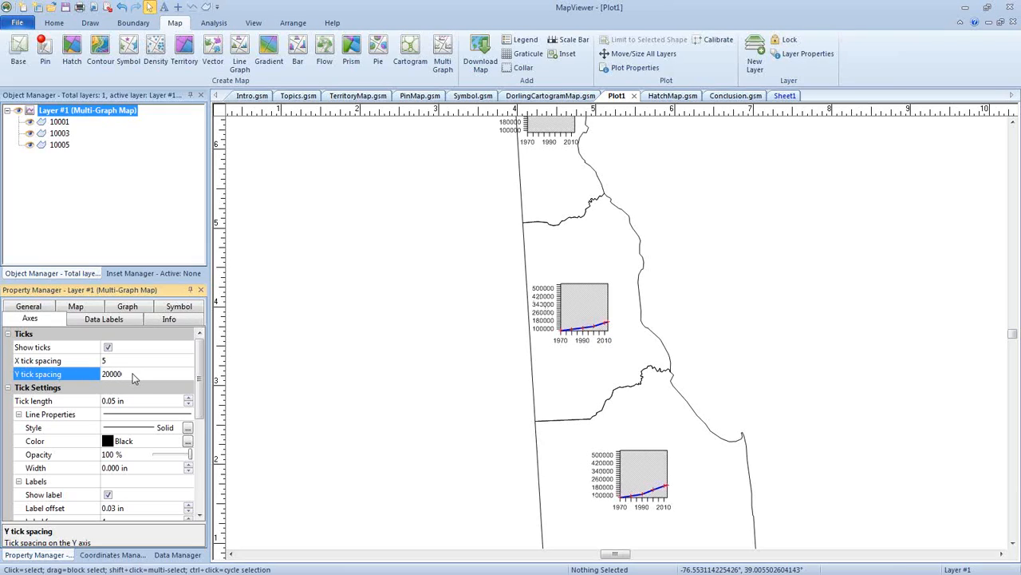
Set the label frequency of the graph axes to 5.
left_click_drag(197, 371, 207, 487)
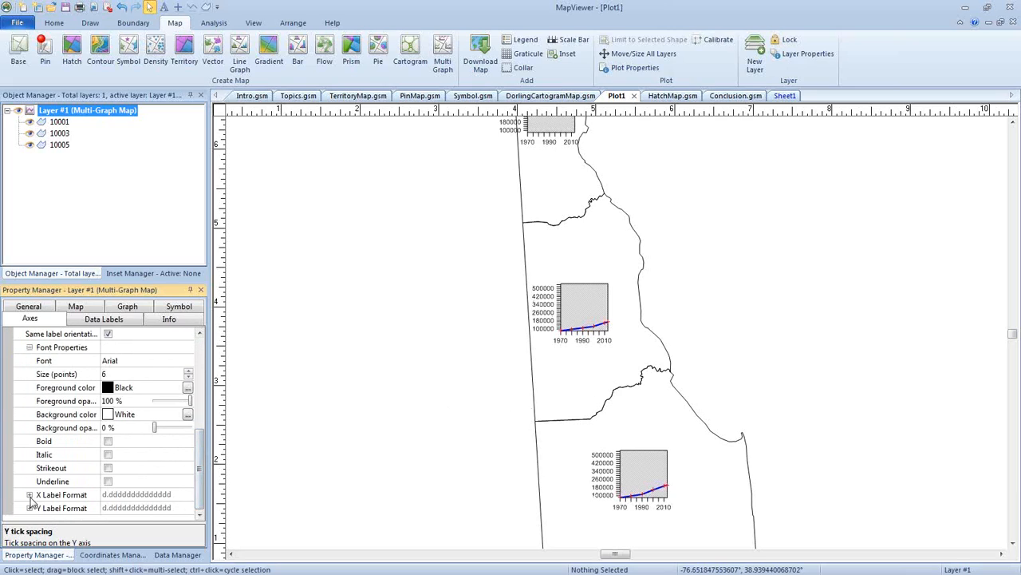
left_click_drag(207, 443, 212, 424)
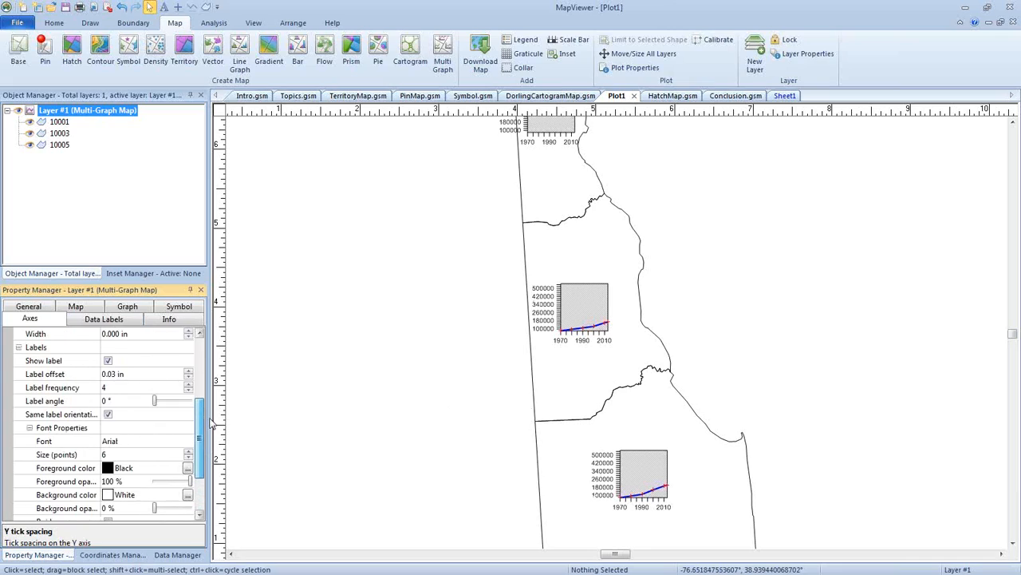
left_click(92, 390)
type("5")
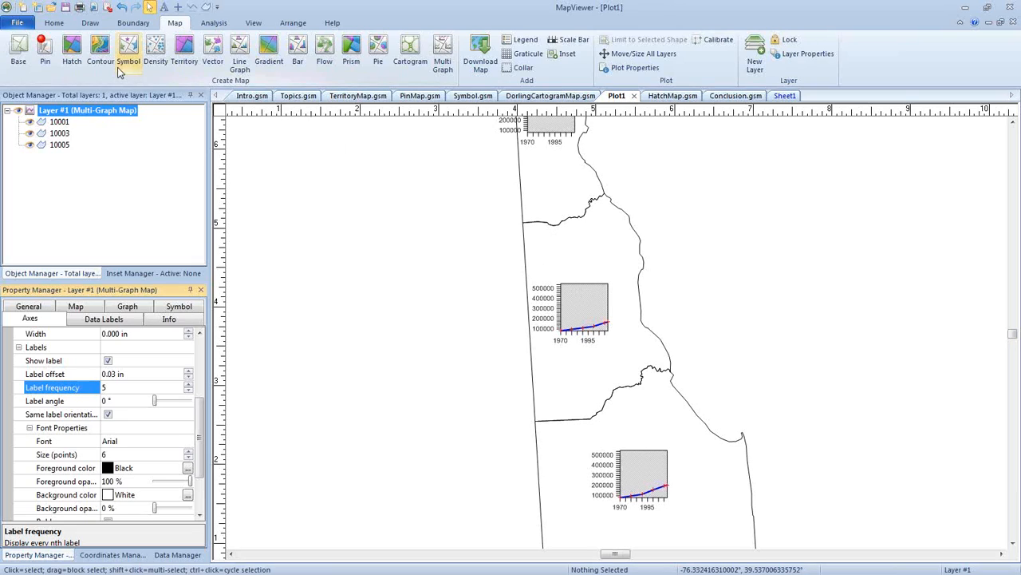
Try converting the Multi-Graph layer to a Pie map and undo the conversion.
left_click(379, 54)
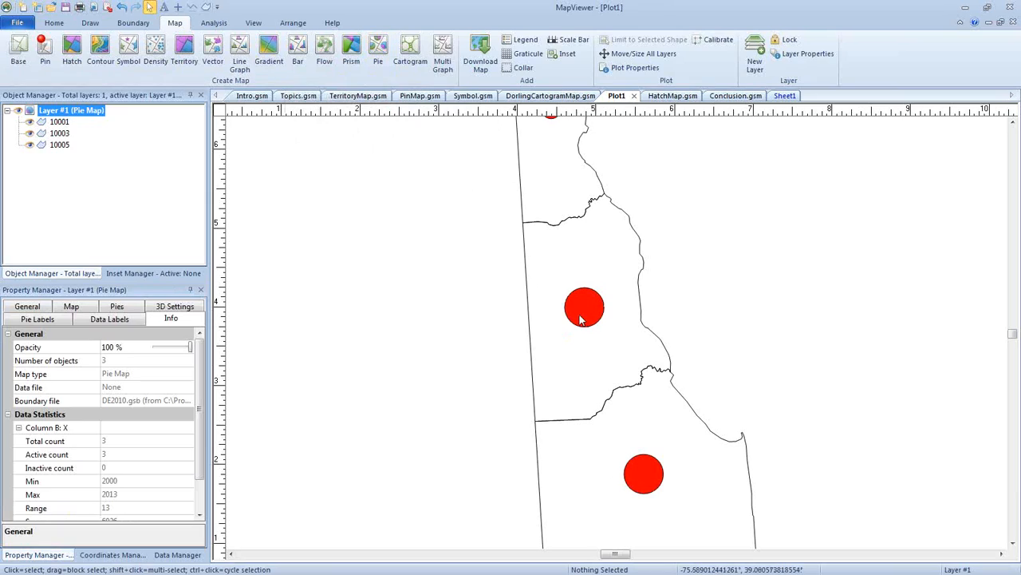
left_click(30, 310)
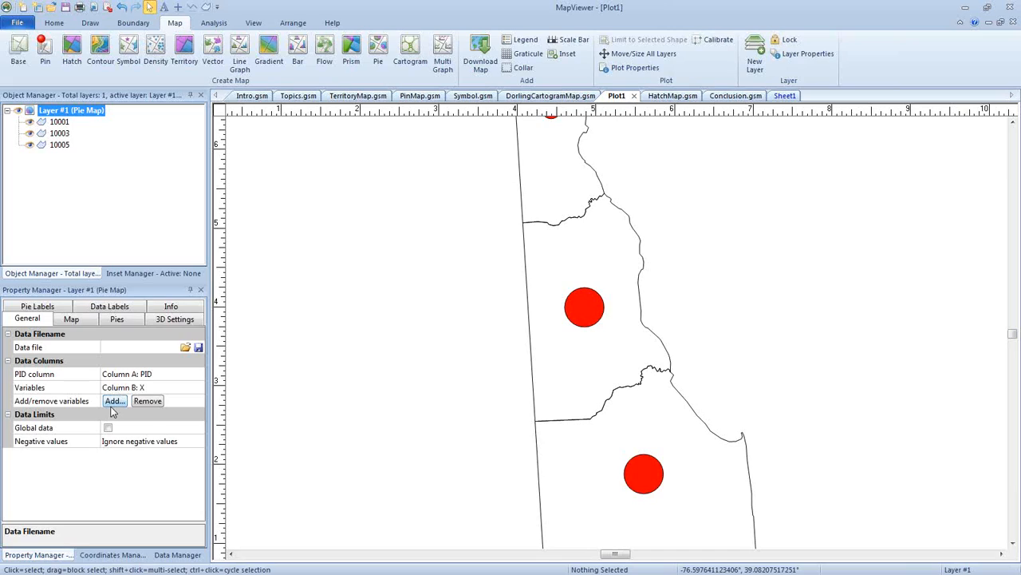
left_click(122, 7)
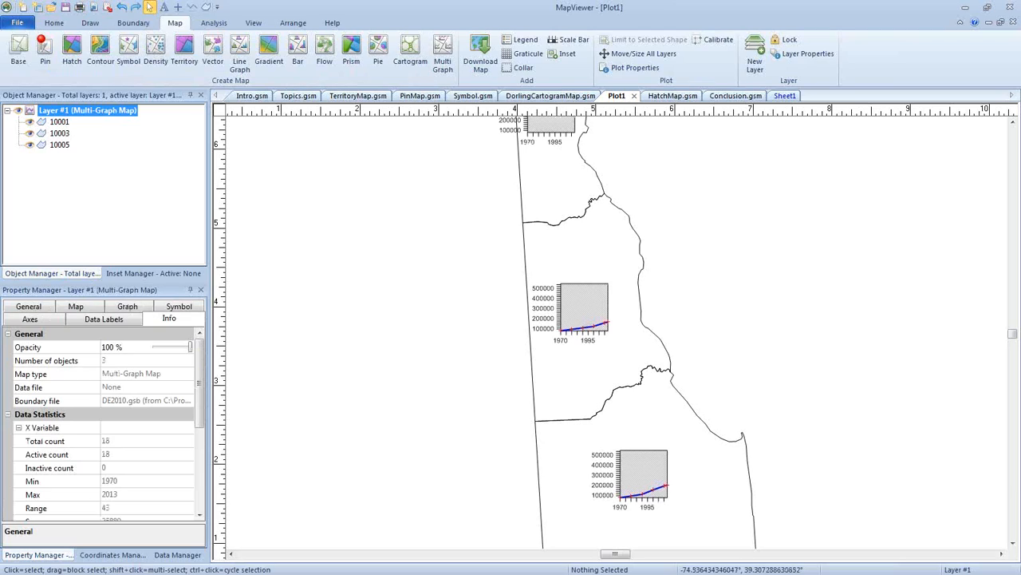
Add a new empty base map layer to Plot1.
right_click(88, 181)
left_click(112, 187)
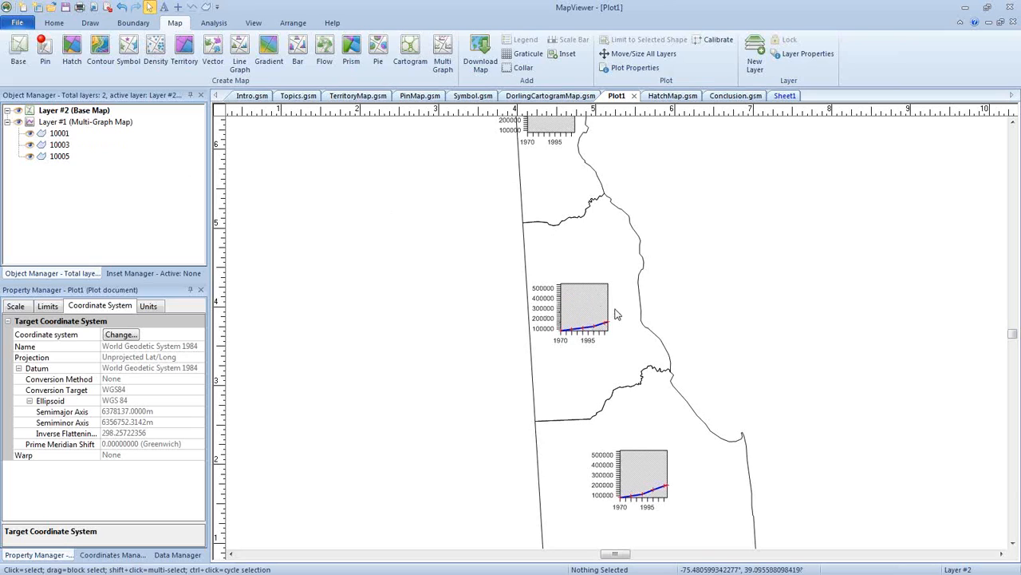
Set the graph background fill pattern of the Multi-Graph layer to None.
left_click(64, 124)
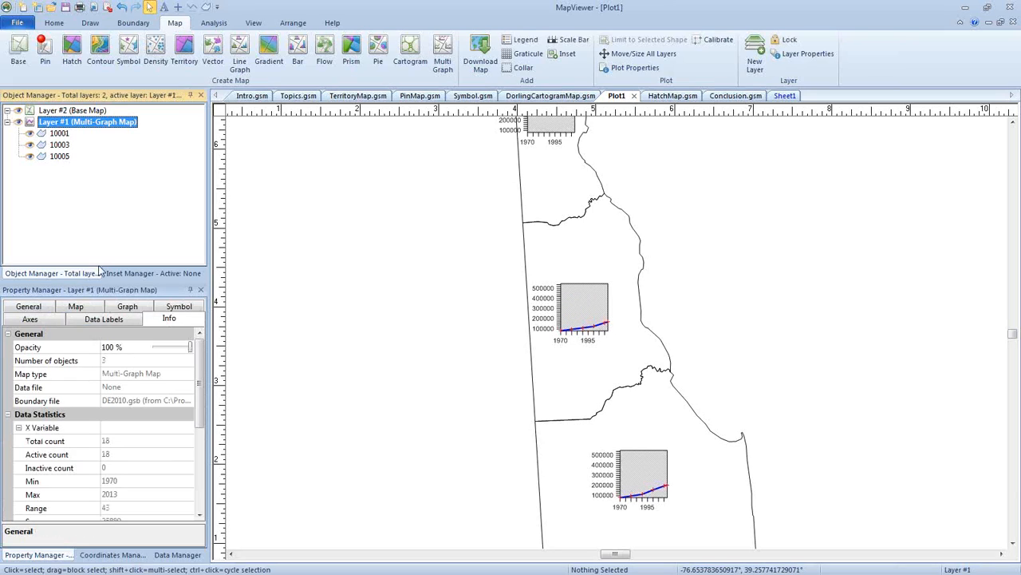
left_click(76, 311)
left_click(127, 322)
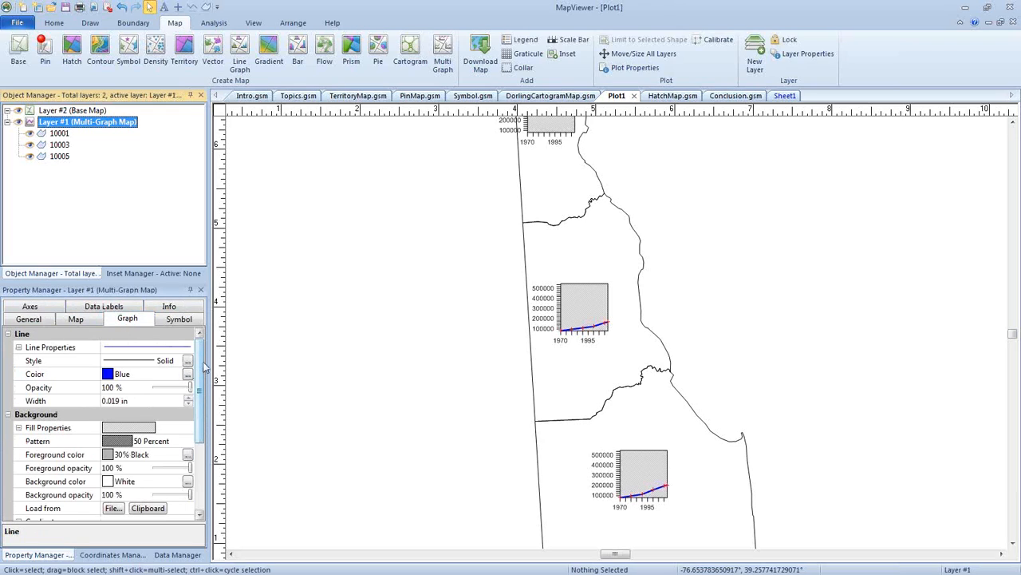
scroll(202, 369, "down", 1)
left_click(134, 402)
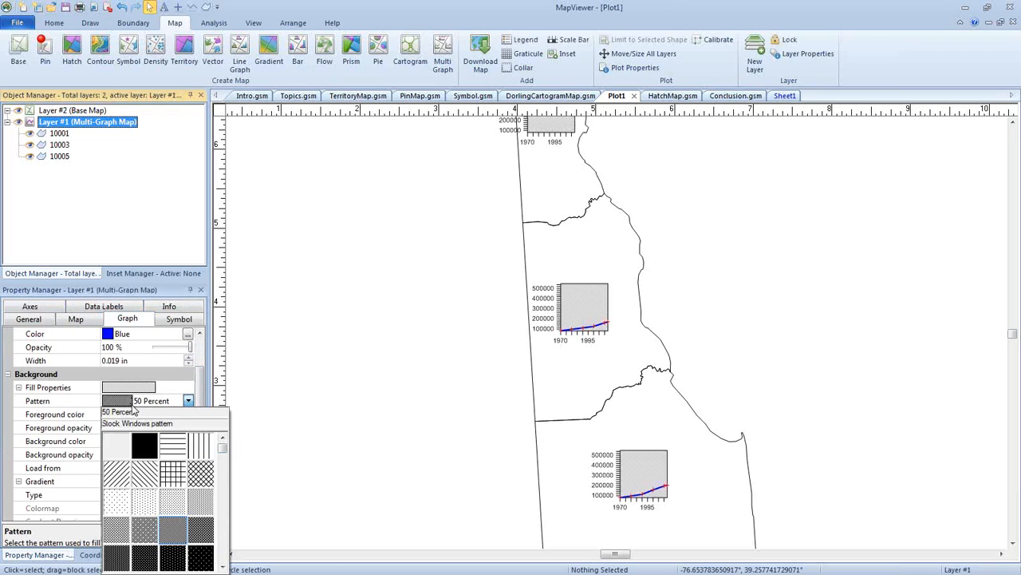
left_click(117, 444)
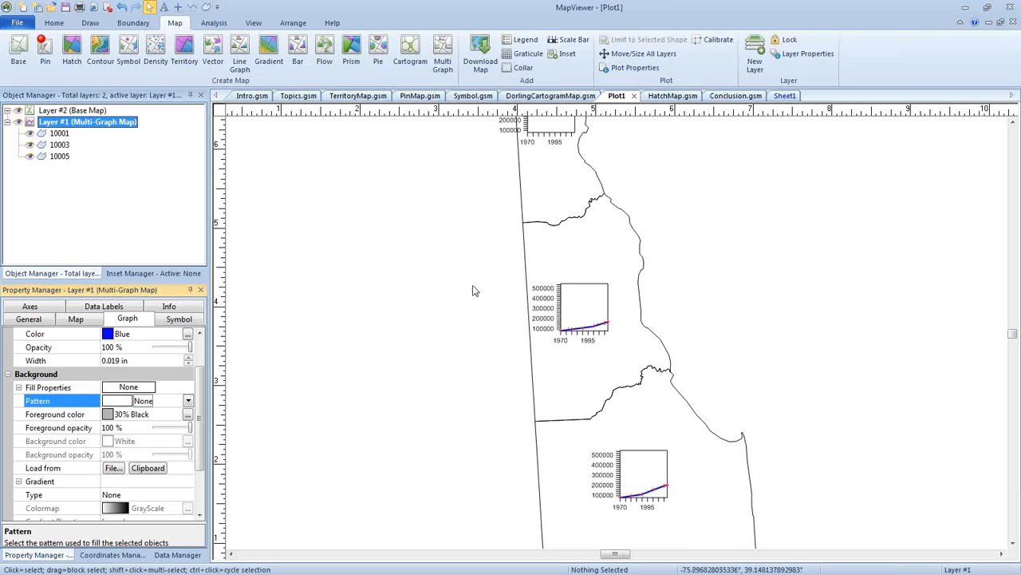
Move the empty base map layer below the Multi-Graph layer, and undo both the reordering and the background pattern change.
left_click(54, 111)
left_click_drag(52, 113, 50, 165)
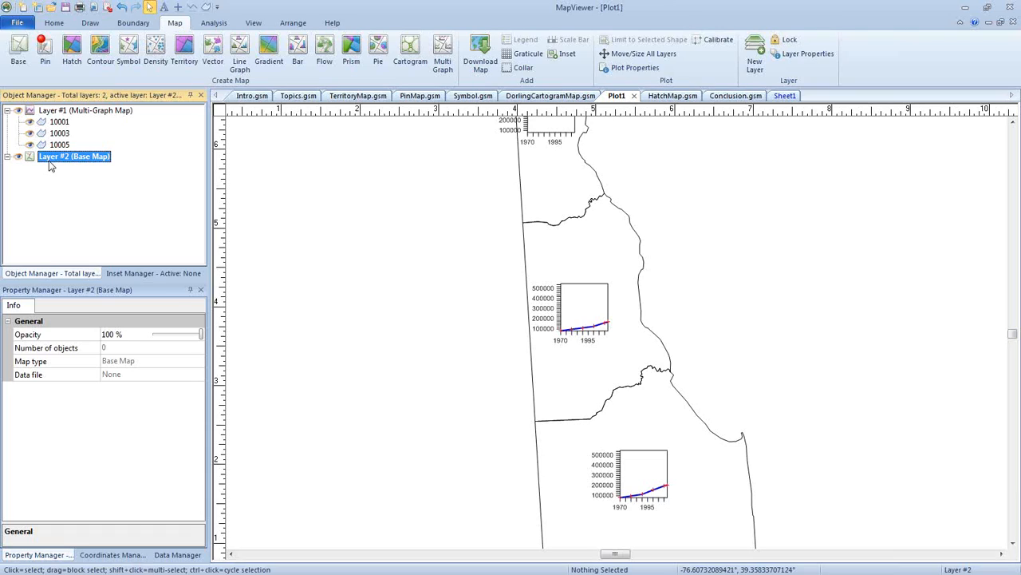
left_click(121, 7)
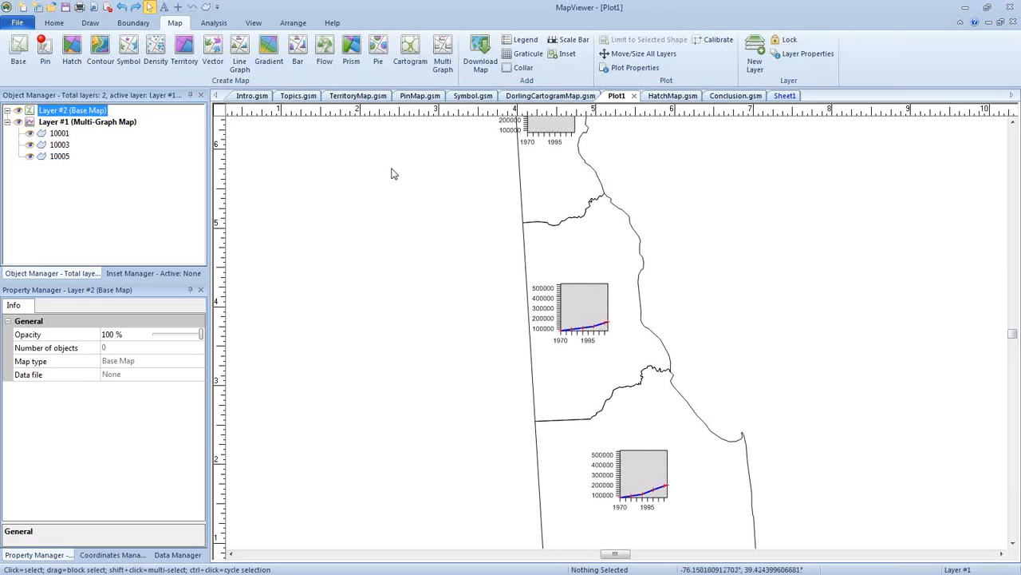
In PinMap.gsm, move the Population legend up and left so it extends past the page's left edge.
left_click(416, 97)
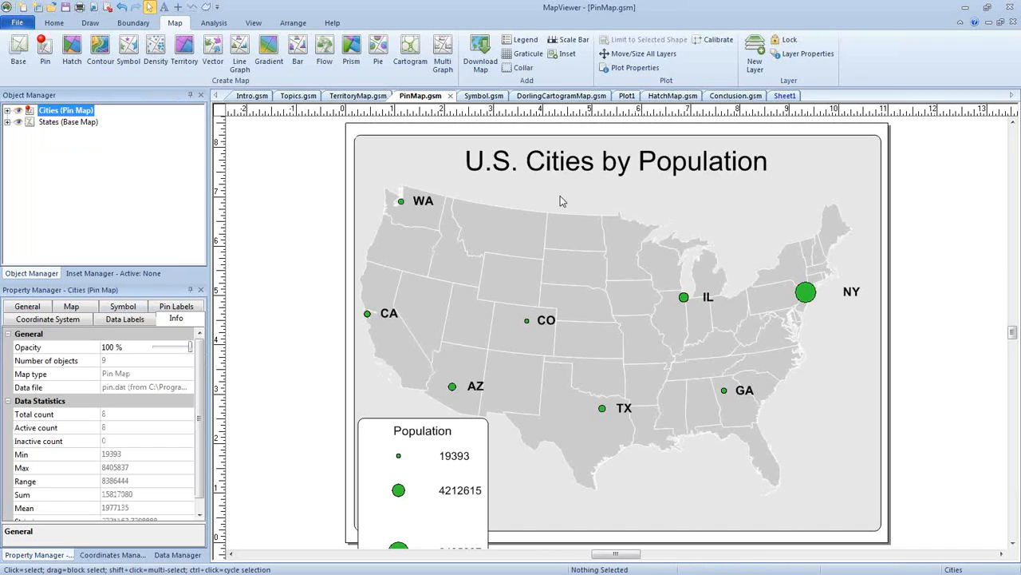
left_click_drag(403, 451, 324, 391)
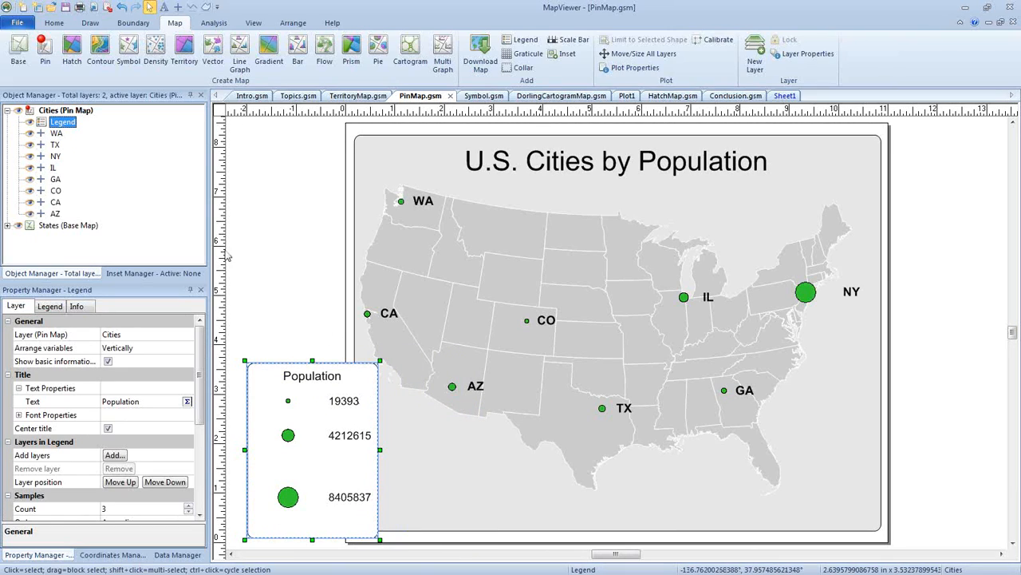
Enable user-defined data limits for the Cities pin map and set the maximum limit to 10000000.
left_click(61, 110)
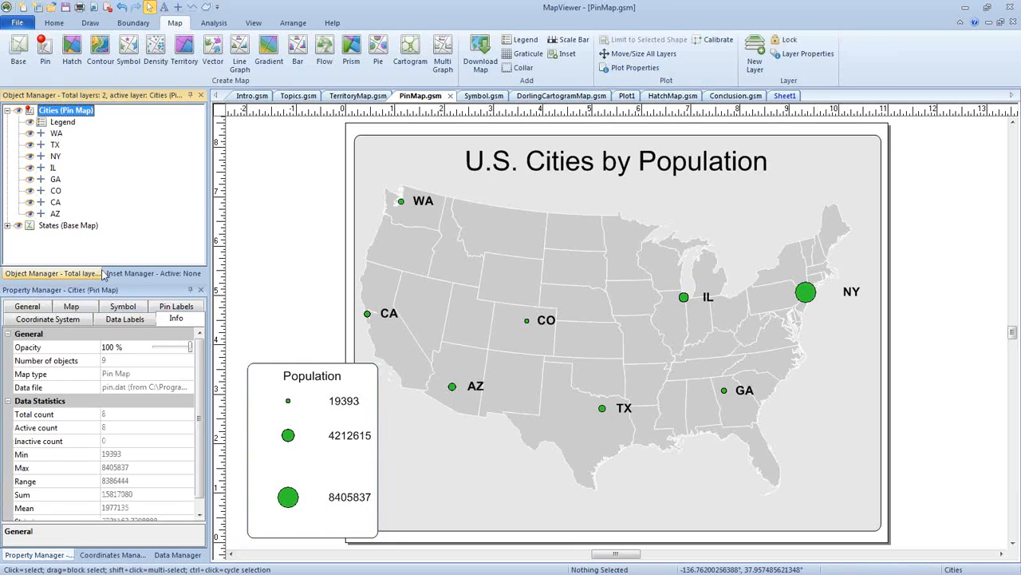
left_click(34, 308)
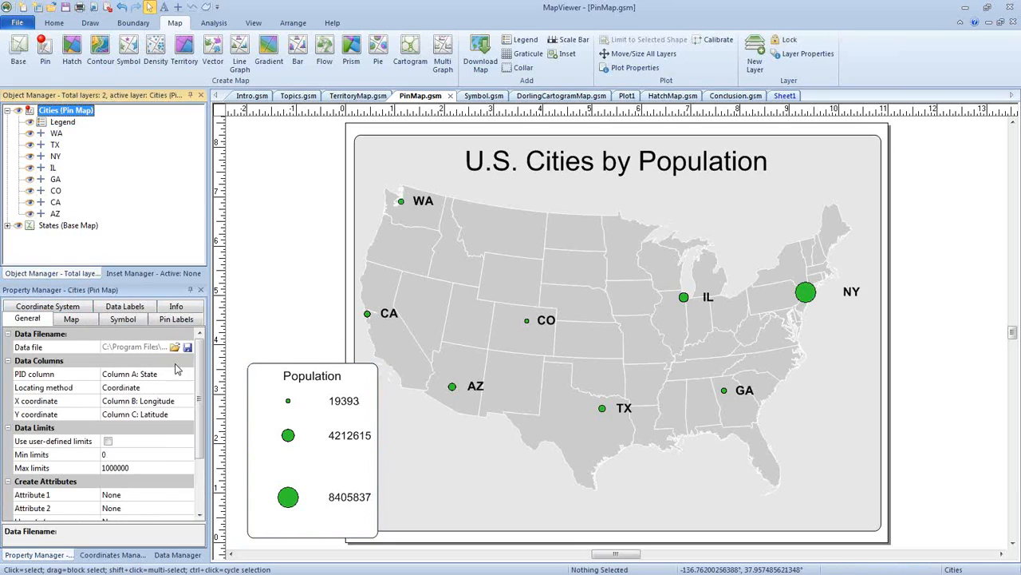
scroll(199, 371, "down", 2)
scroll(200, 371, "down", 2)
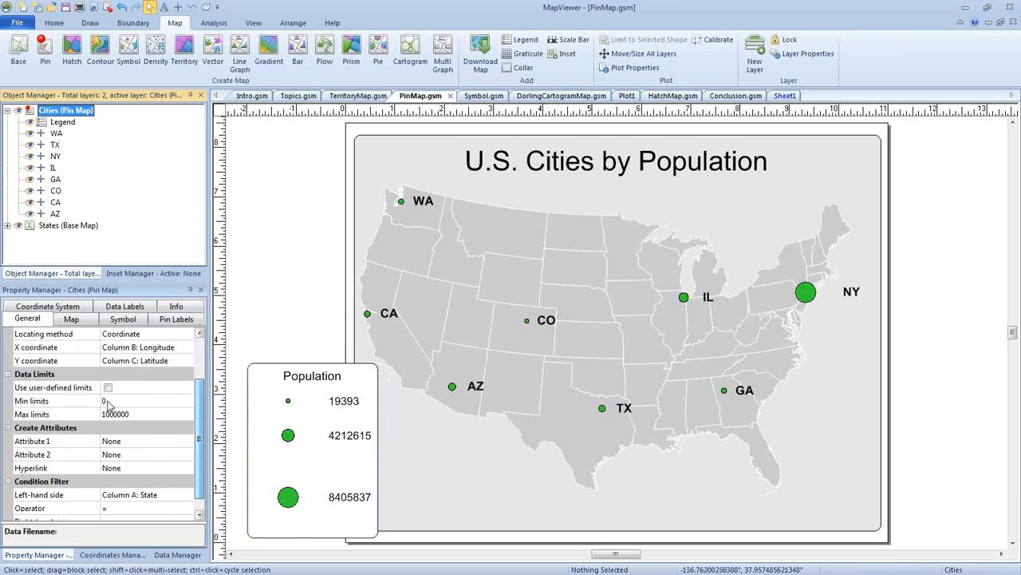
left_click(107, 387)
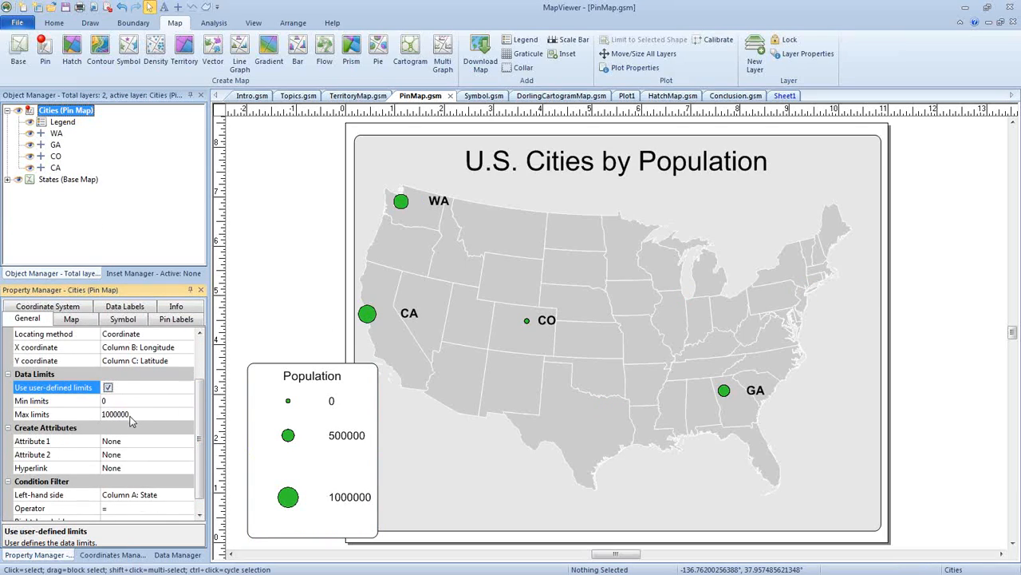
left_click(133, 415)
type("0")
key("Return")
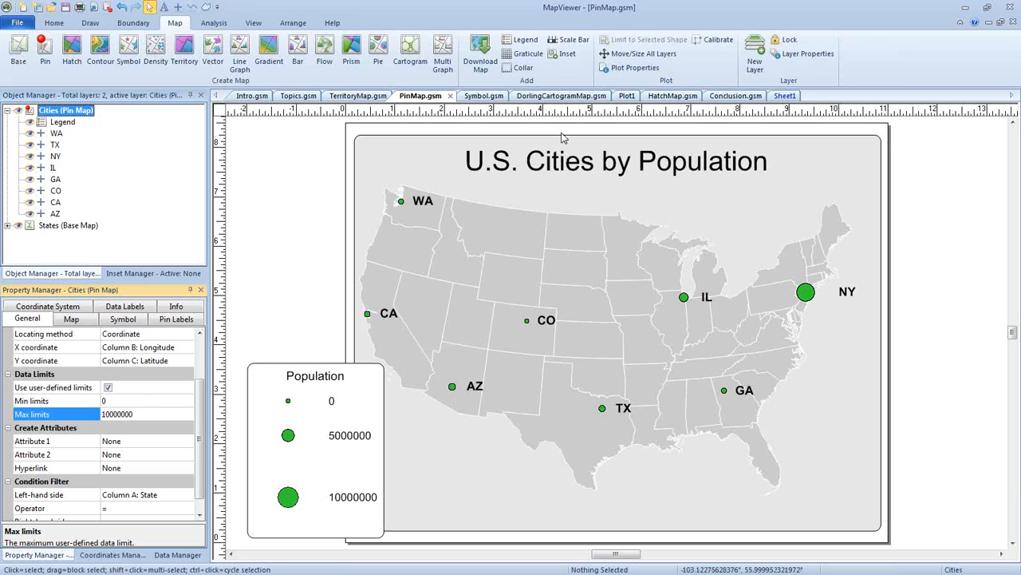
Bring up the HatchMap.gsm map of France's population.
left_click(672, 98)
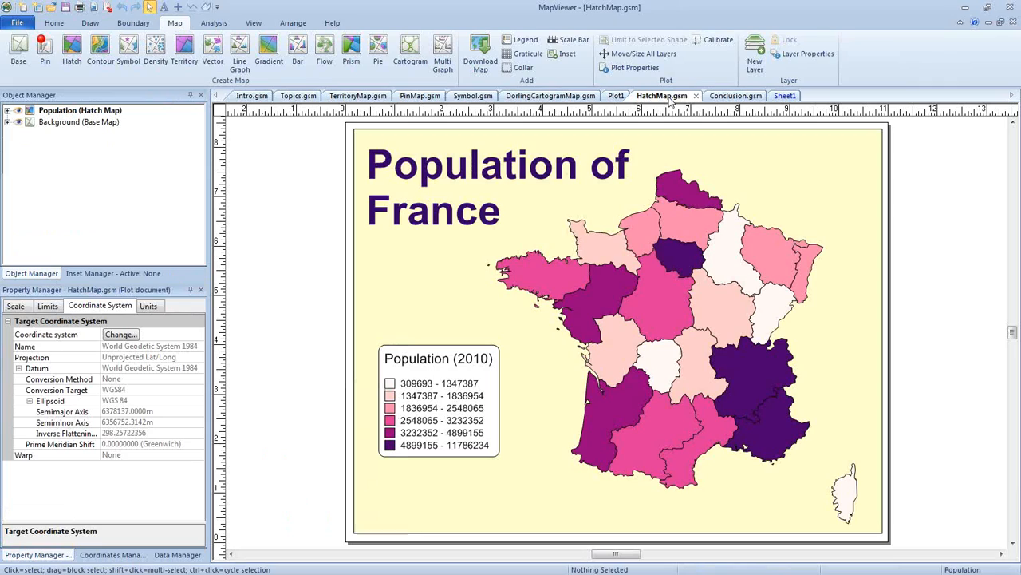
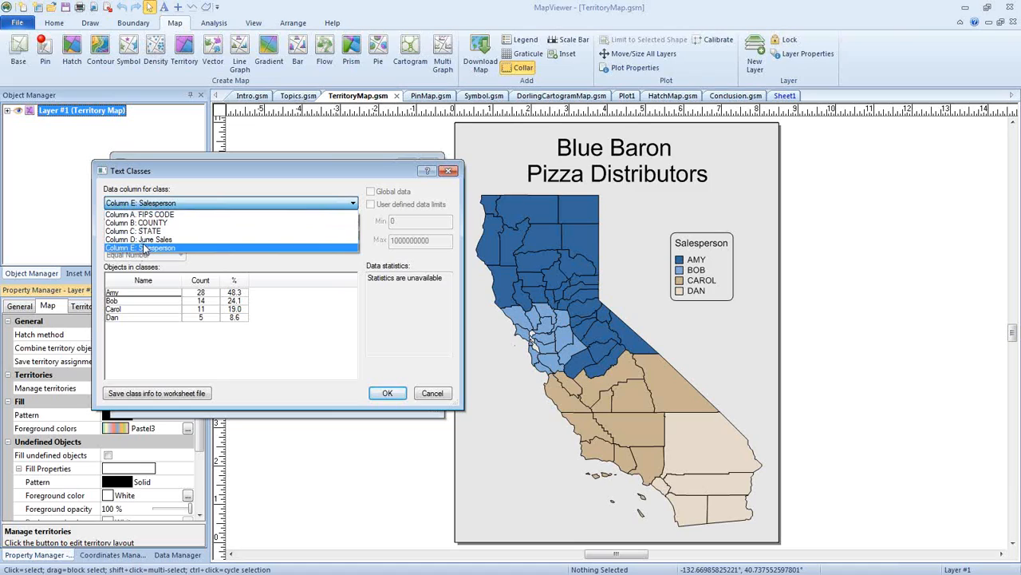
Map the territories in TerritoryMap.gsm by text classes taken from Column E: Salesperson.
left_click(144, 247)
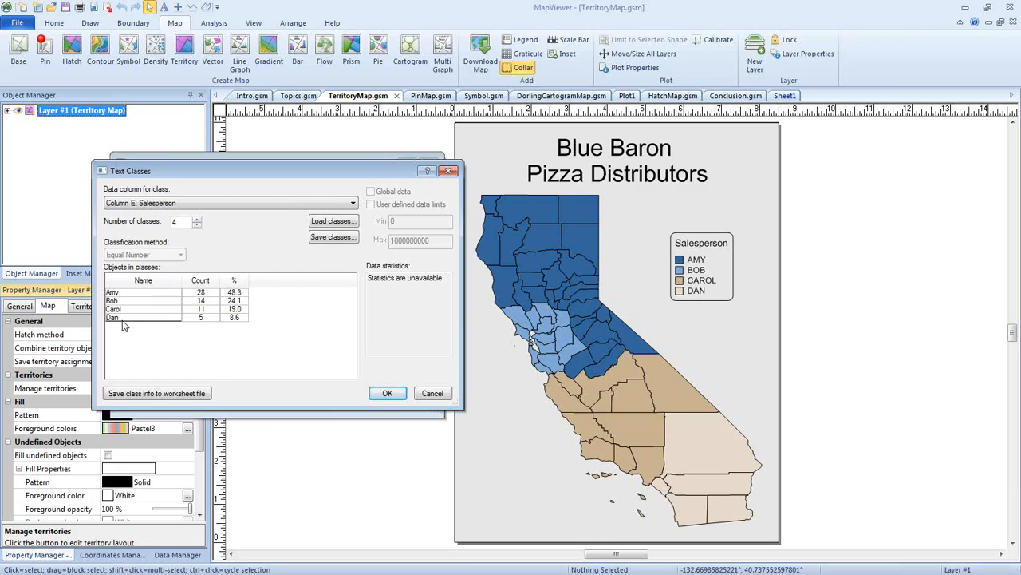
left_click(387, 392)
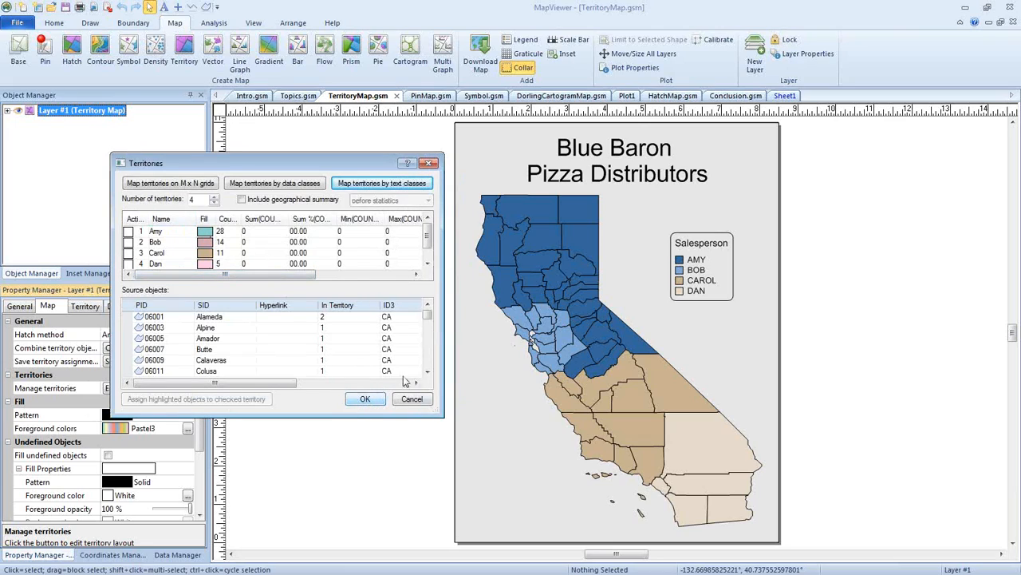
left_click(363, 399)
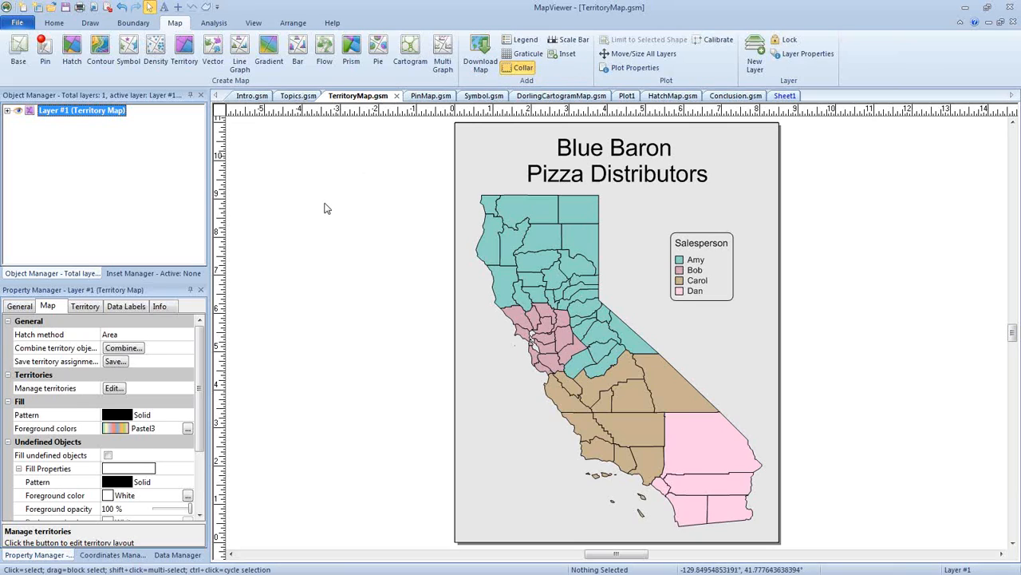
Review the territory text classes for Column E: Salesperson and leave the territory settings without applying changes.
left_click(114, 388)
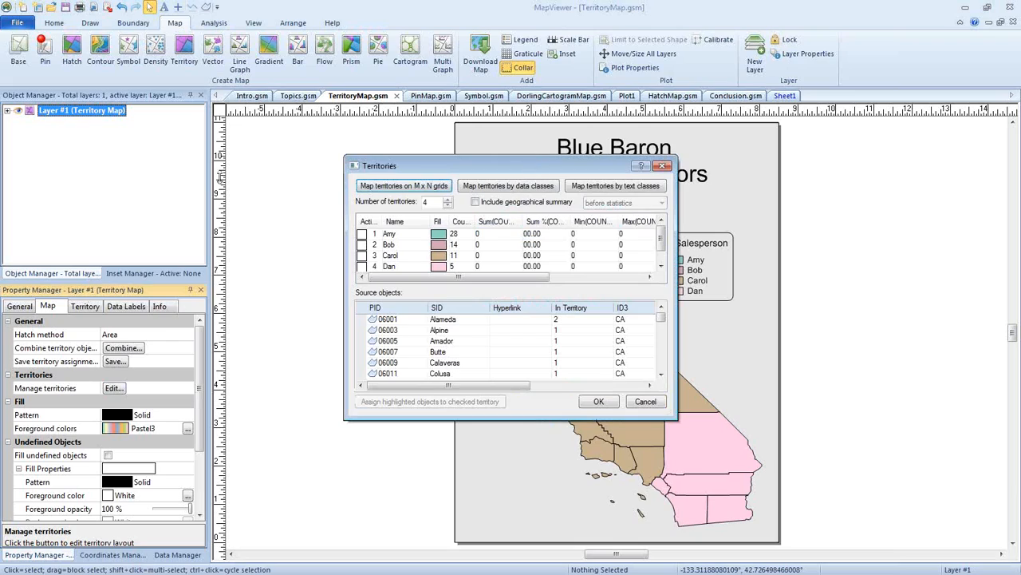
left_click(606, 186)
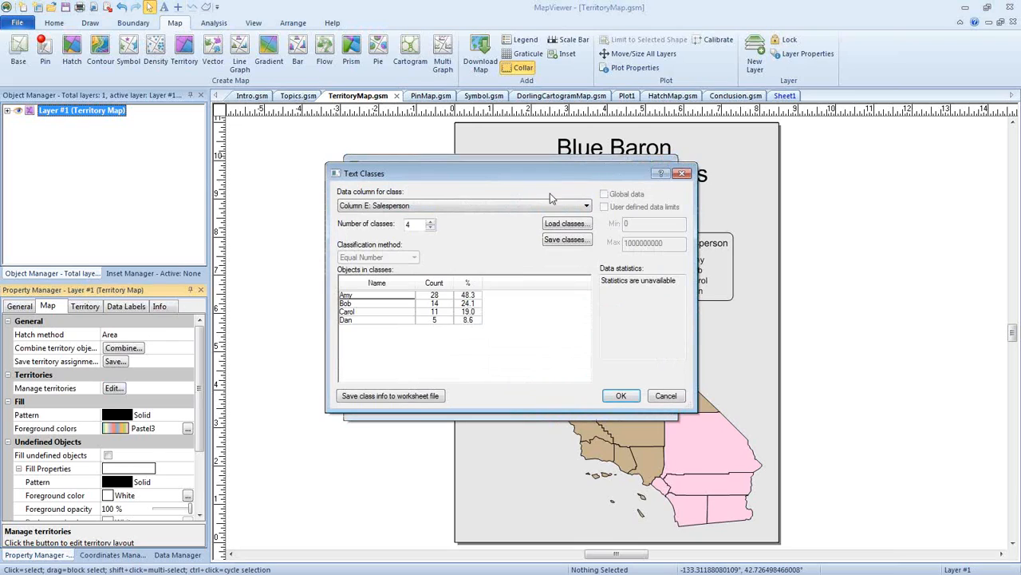
left_click(411, 207)
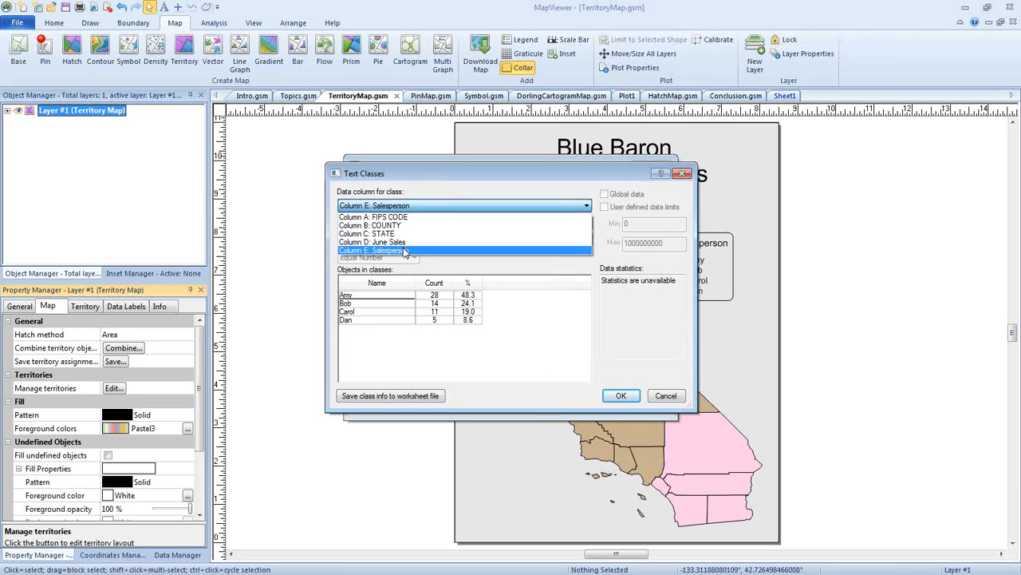
left_click(403, 251)
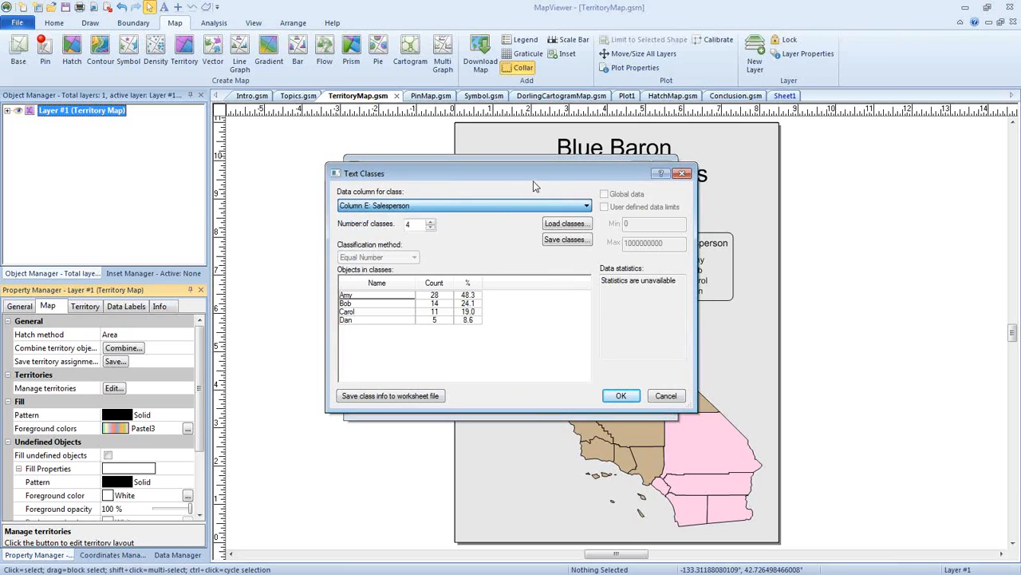
left_click(683, 173)
left_click(661, 169)
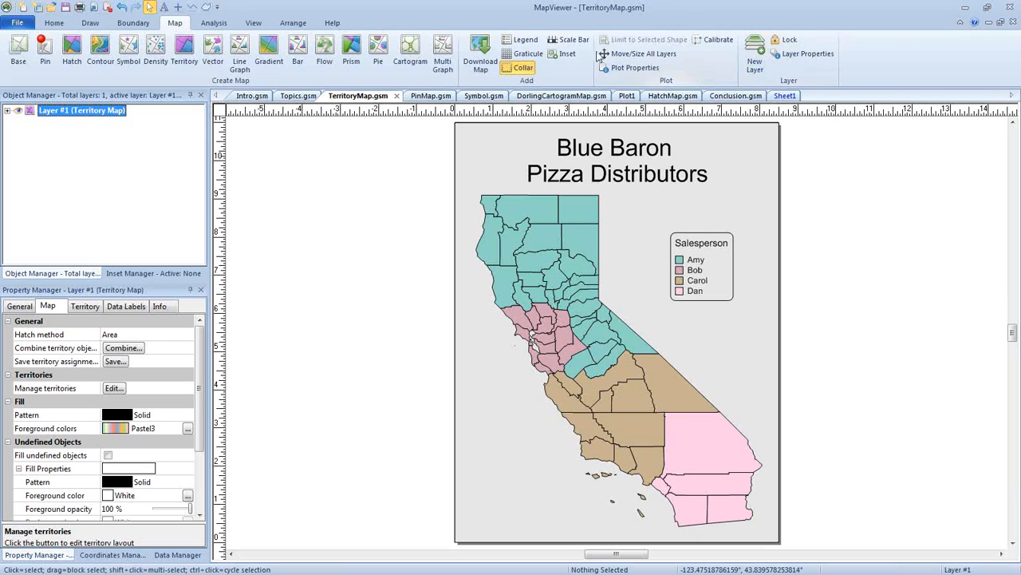
Switch to the Delaware map in Plot1 and start an online map download for it.
left_click(625, 97)
scroll(615, 178, "down", 2)
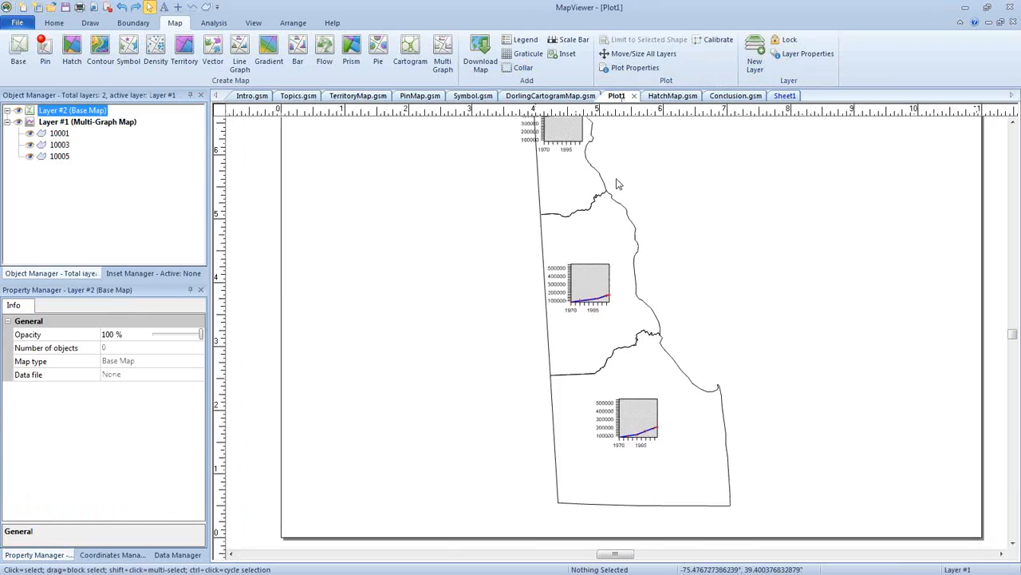
scroll(1005, 144, "up", 2)
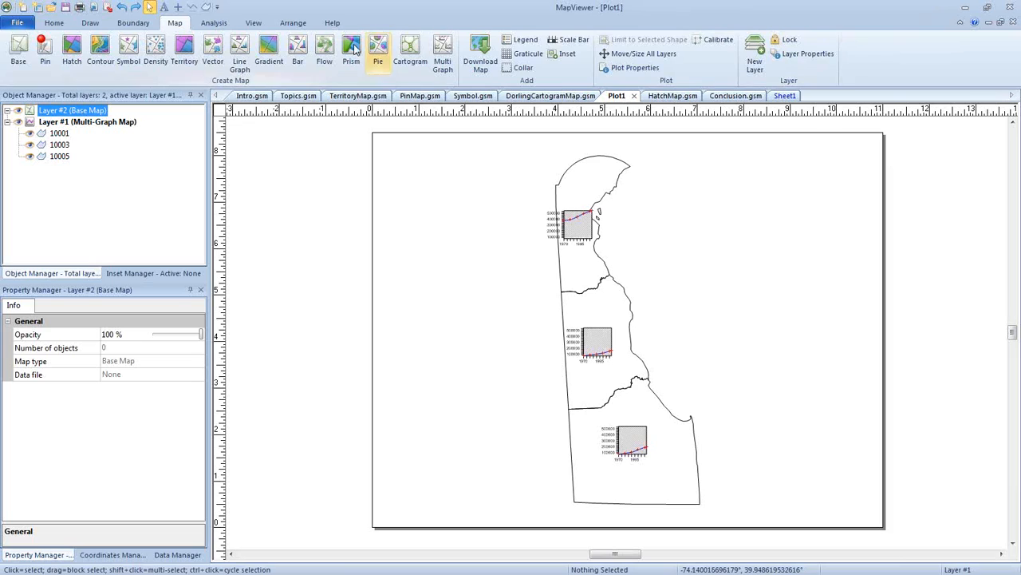
left_click(485, 53)
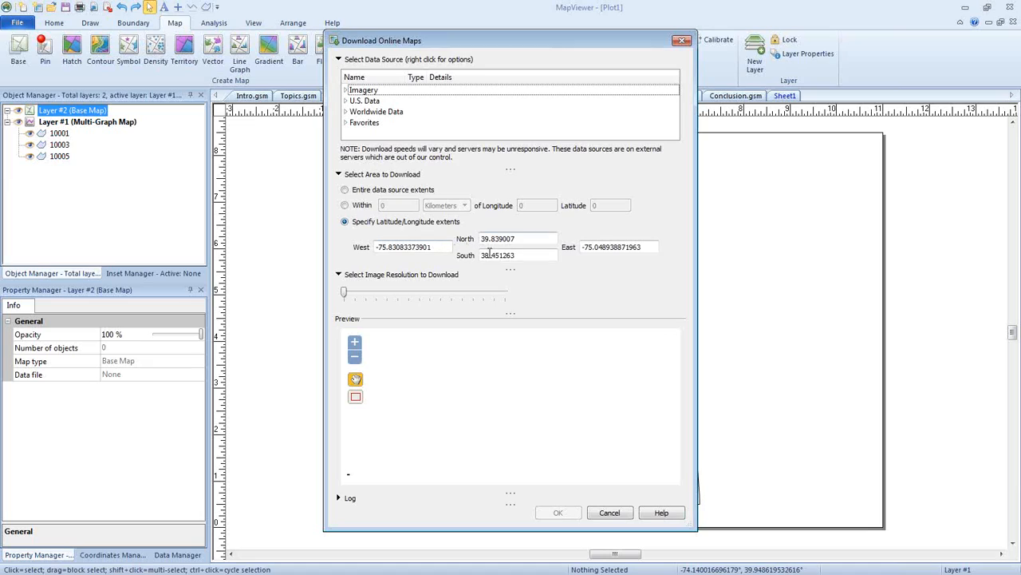
Preview the USGS_EROS_Ortho_NAIP layer from the NAIP Color Imagery for US data source.
left_click(581, 247)
left_click(345, 91)
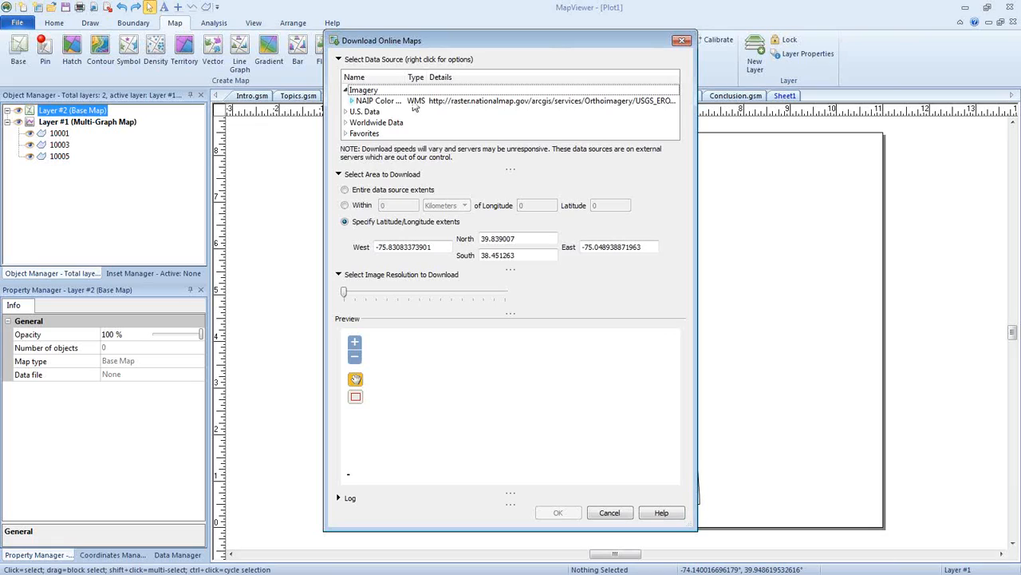
double_click(391, 104)
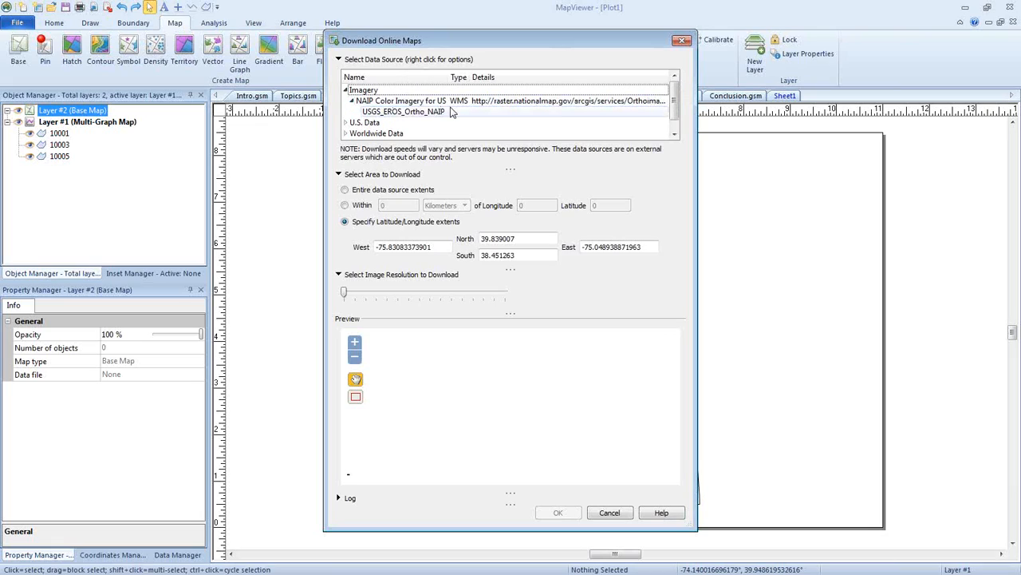
left_click(414, 114)
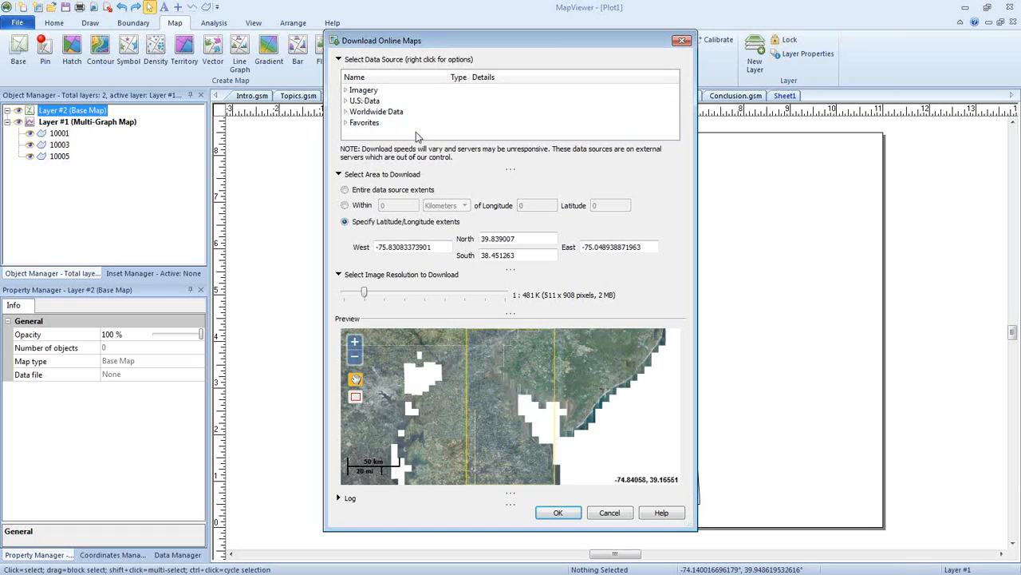
Create a new data source category named Mine.
right_click(456, 119)
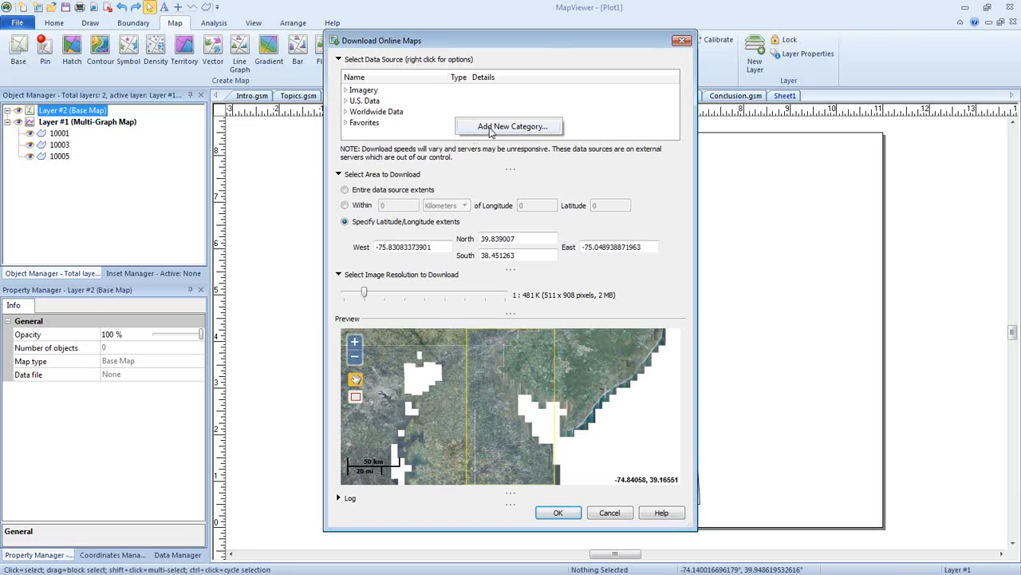
left_click(491, 128)
type("Mine")
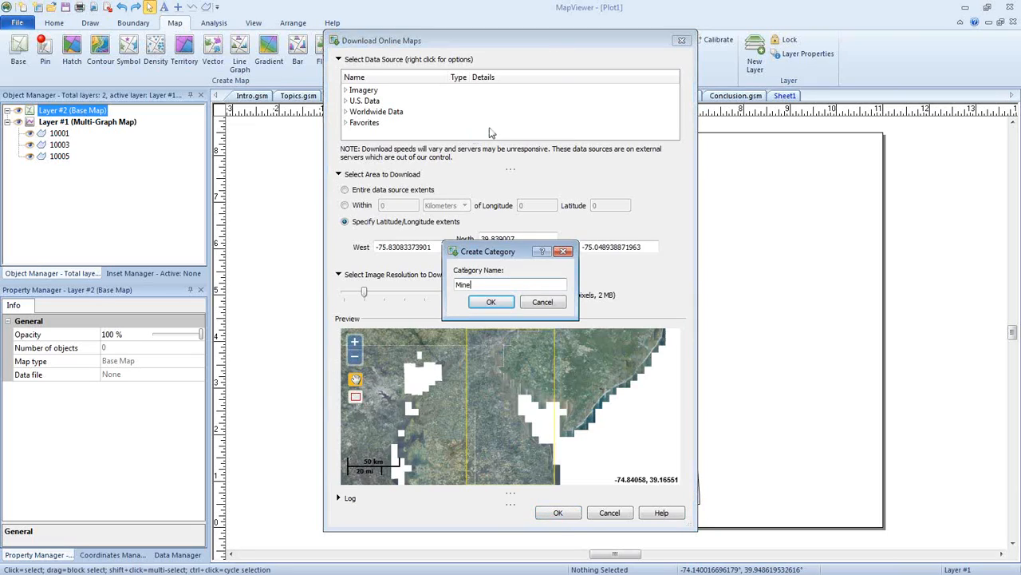
left_click(493, 301)
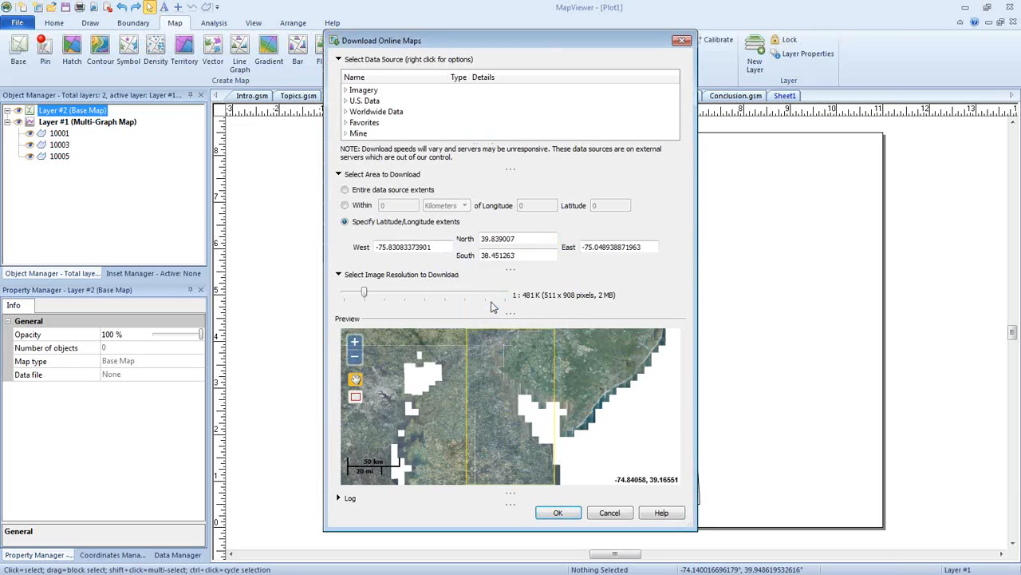
right_click(361, 134)
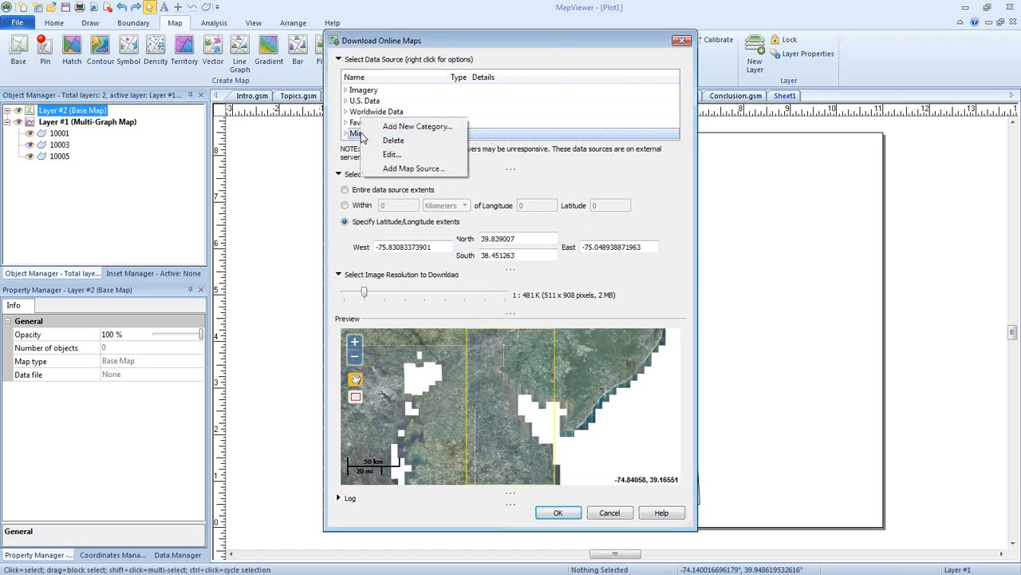
left_click(398, 168)
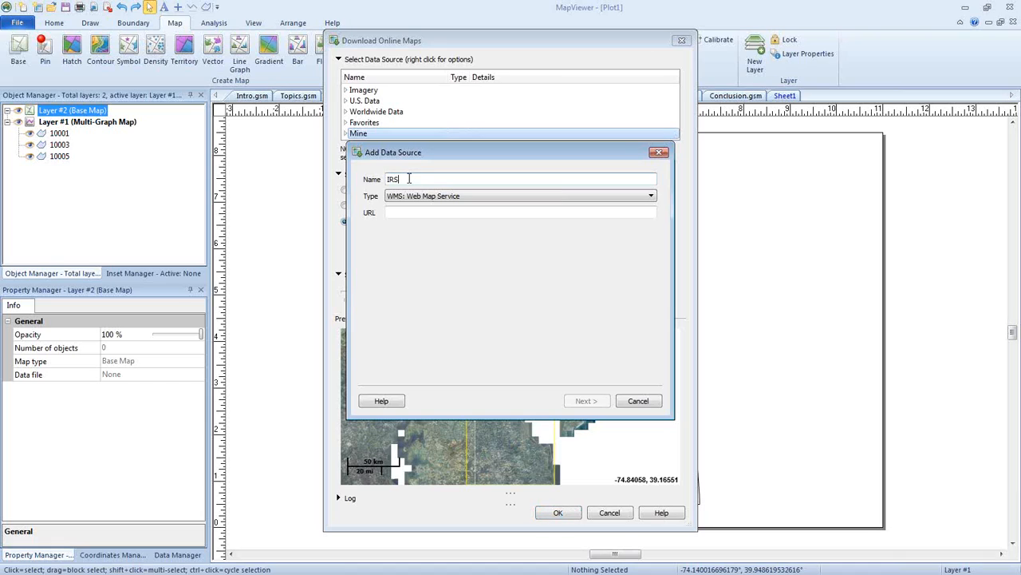
left_click(399, 212)
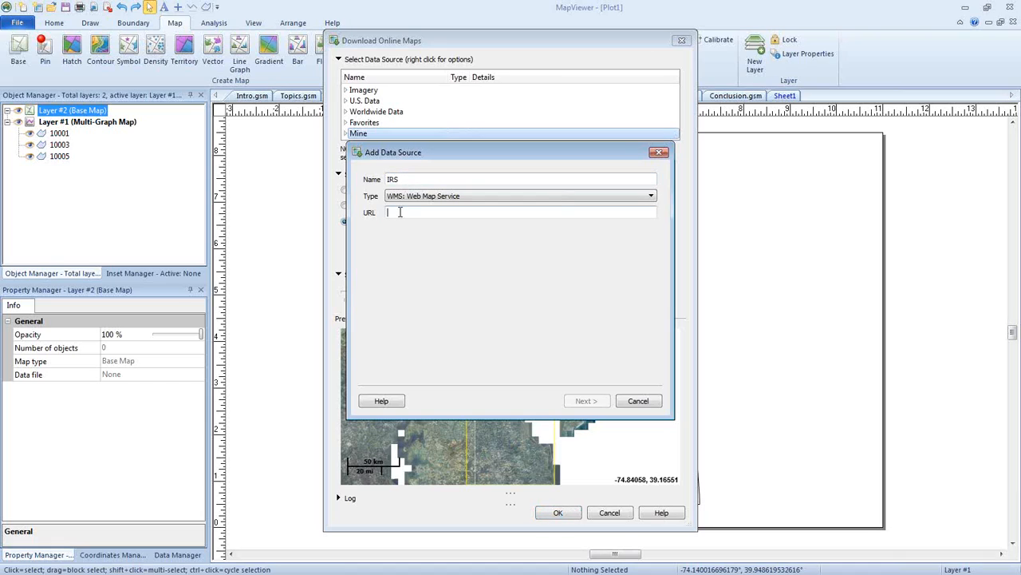
type("http://irs")
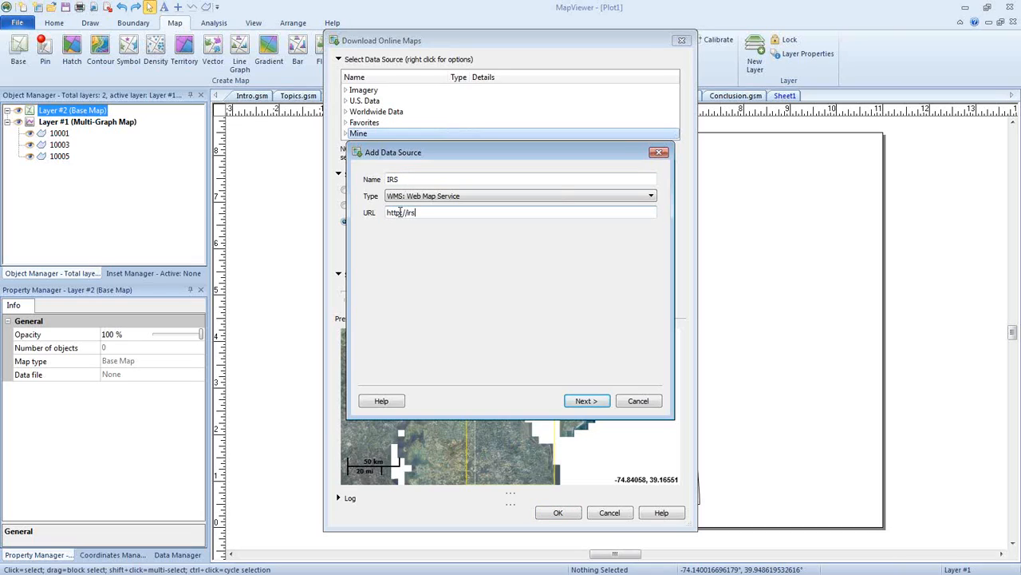
type(".gis-")
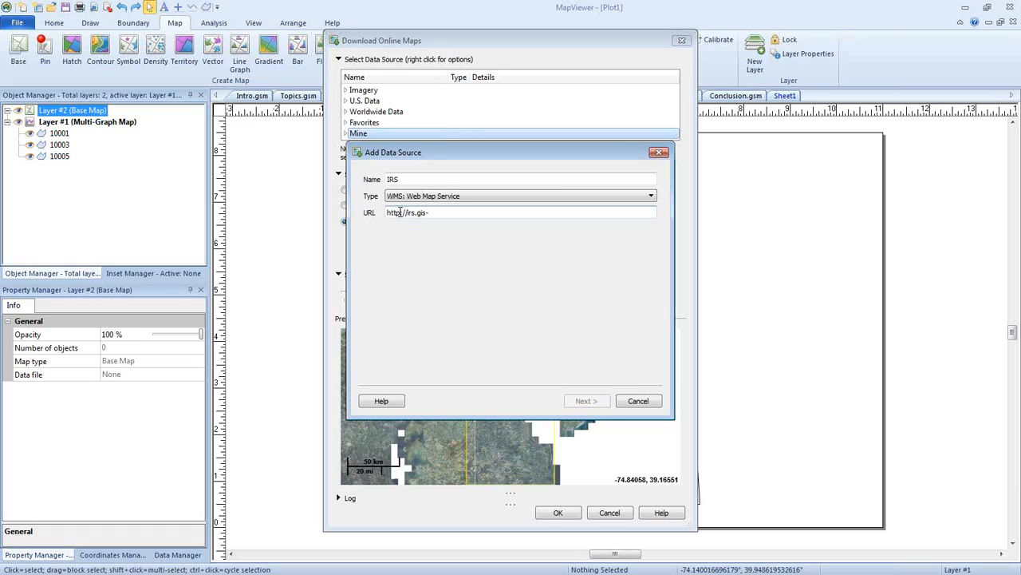
type("lab.info/")
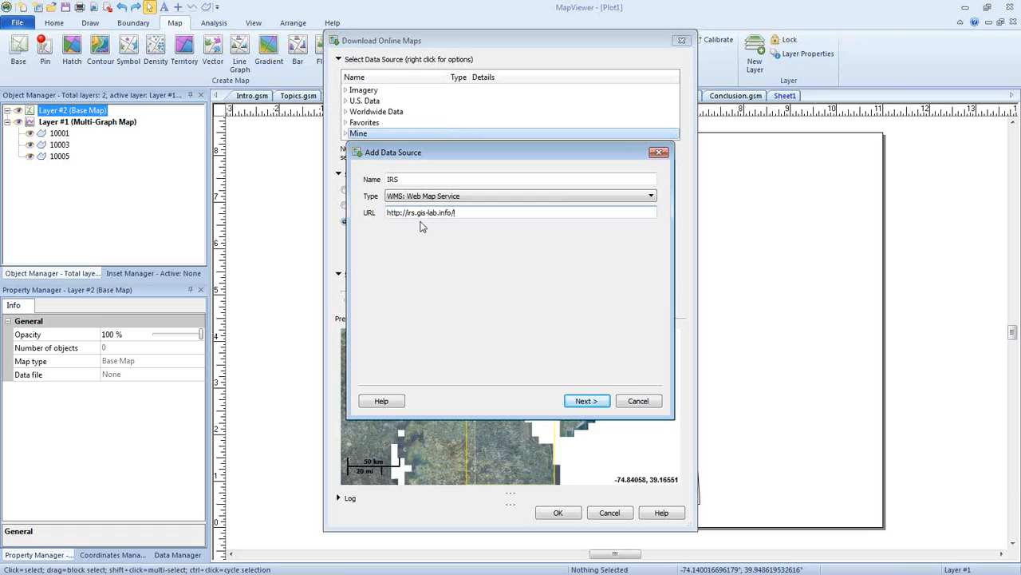
left_click(585, 401)
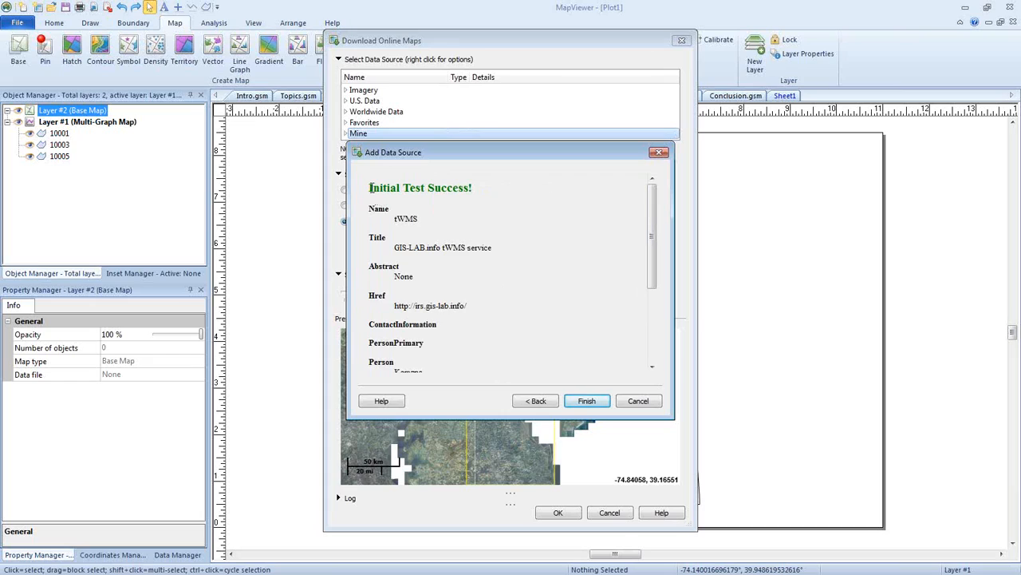
left_click_drag(370, 188, 459, 183)
left_click(495, 206)
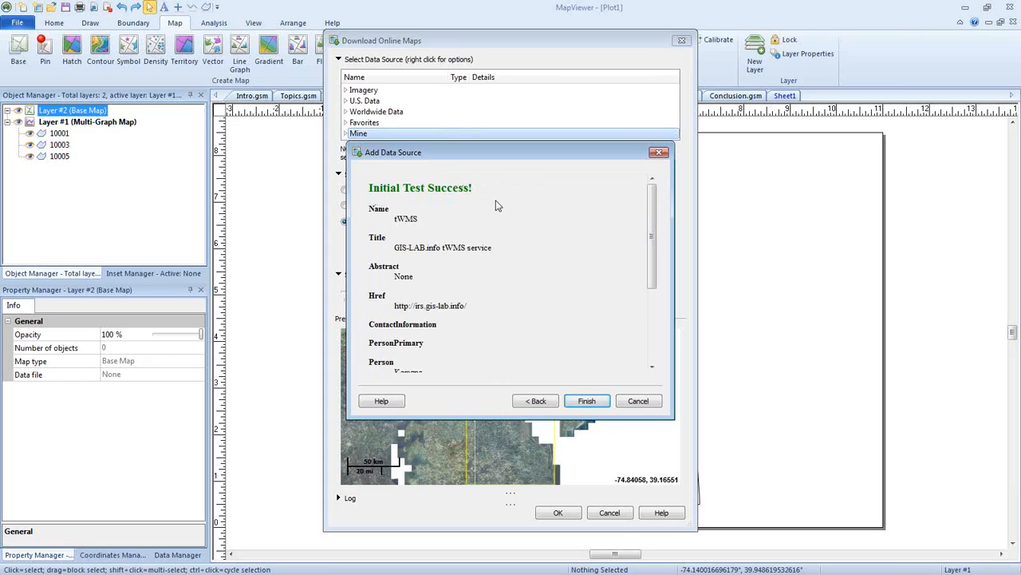
left_click(588, 400)
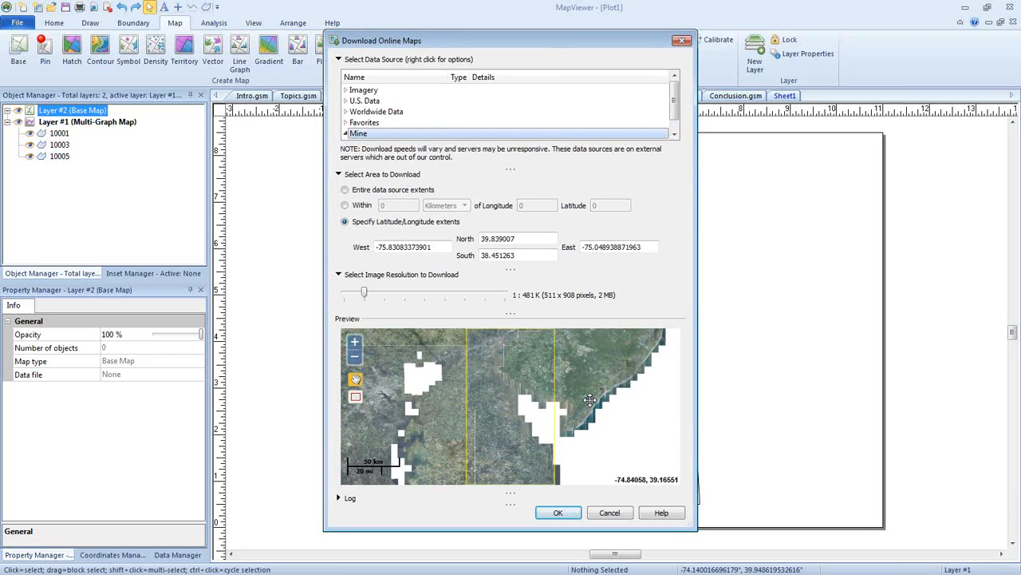
List the layers of the IRS source under Mine and preview its Landsat from onearth layer.
double_click(452, 134)
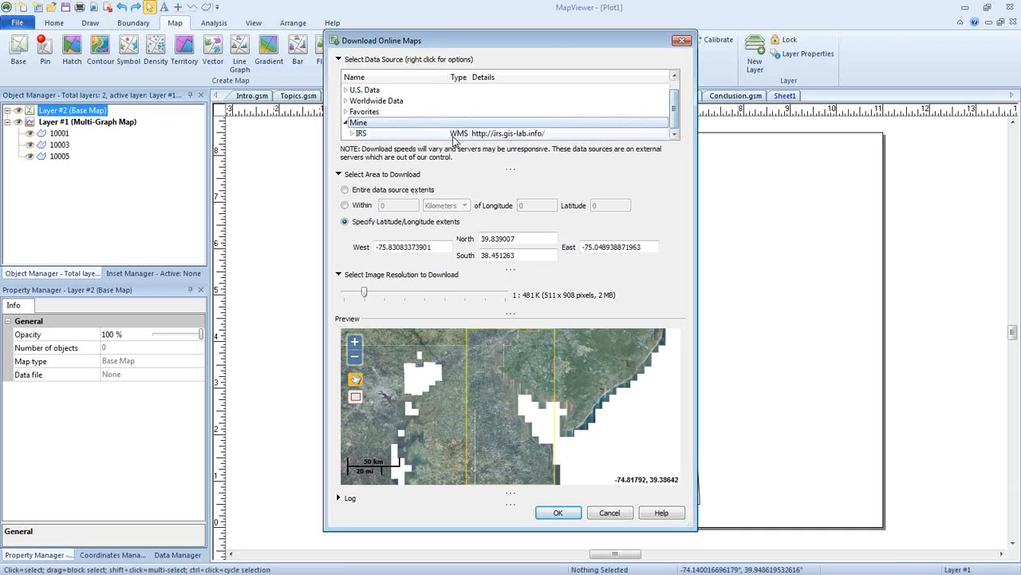
left_click_drag(511, 168, 510, 184)
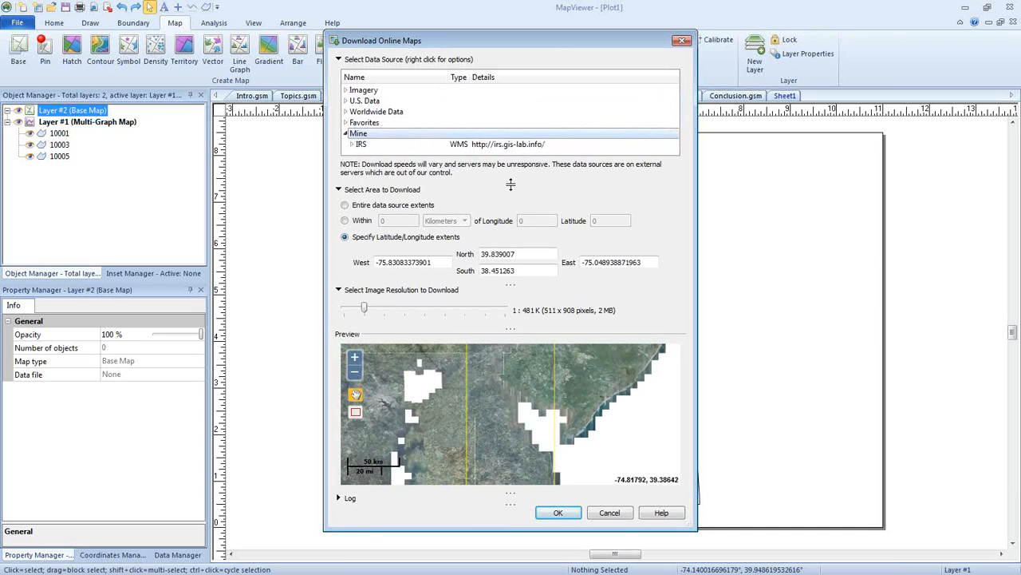
double_click(372, 146)
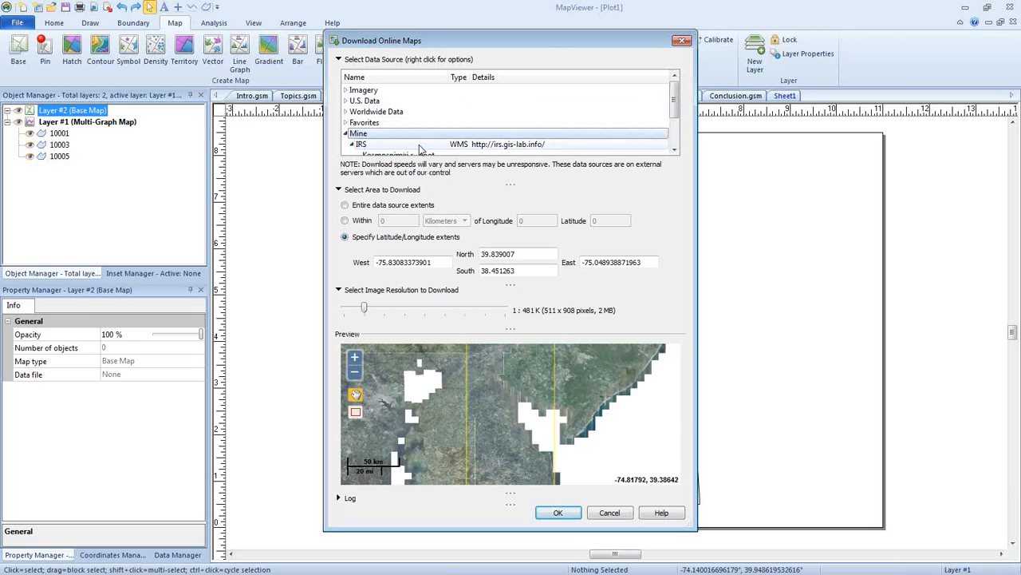
scroll(415, 142, "down", 1)
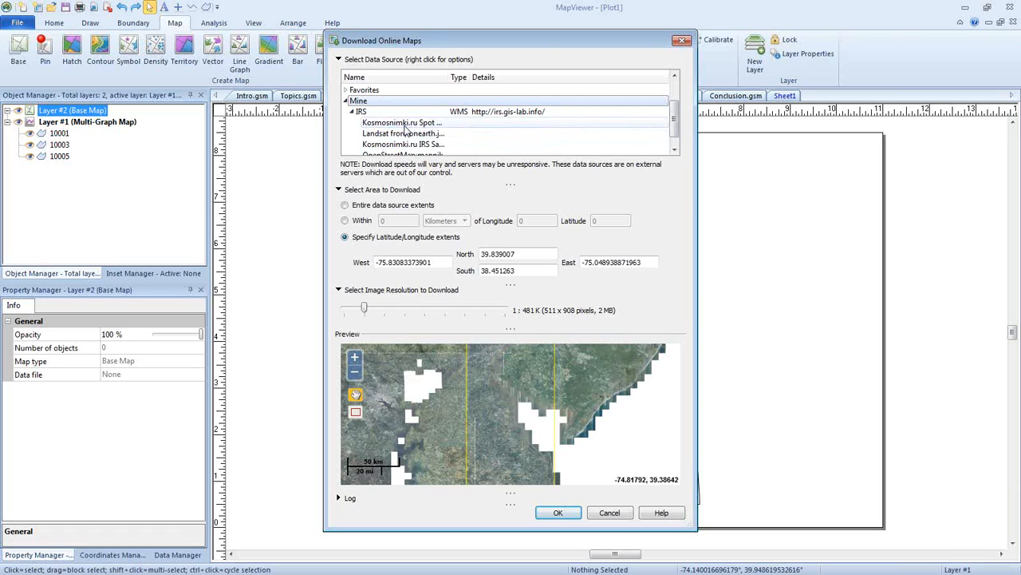
left_click(405, 123)
left_click(415, 134)
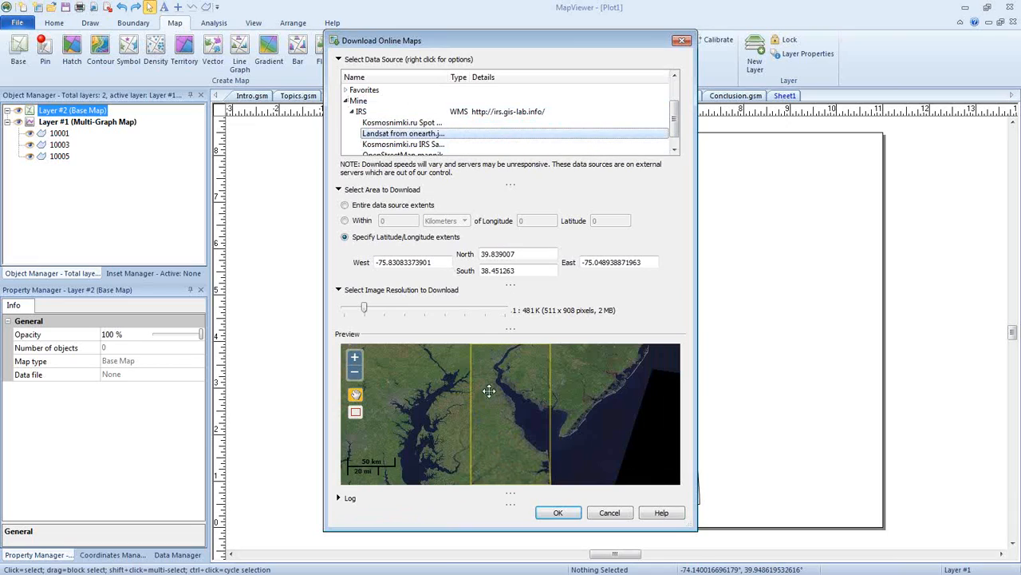
Add the Landsat from onearth layer to the favorites and choose it there as the download source.
right_click(391, 137)
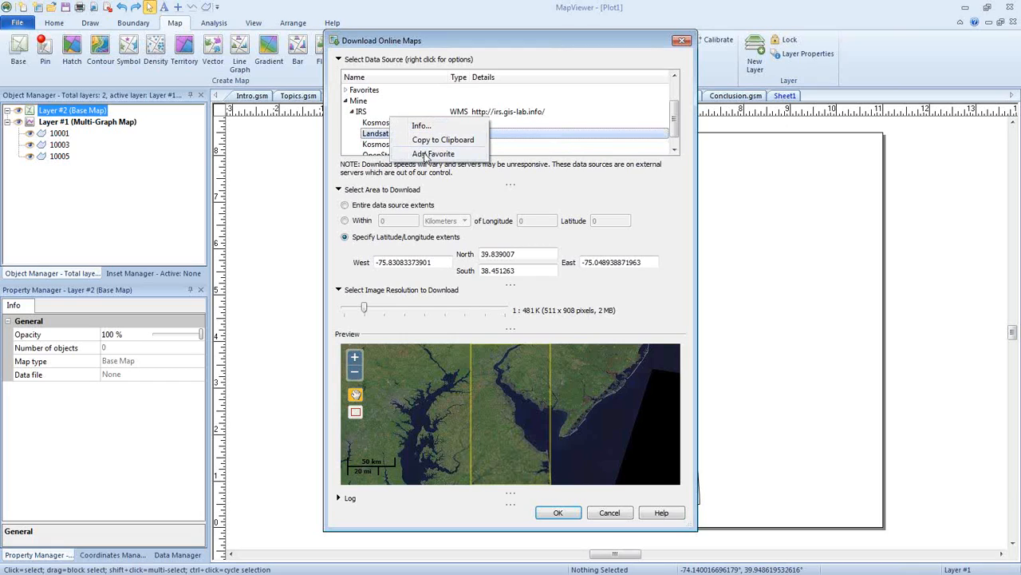
left_click(426, 154)
left_click(347, 116)
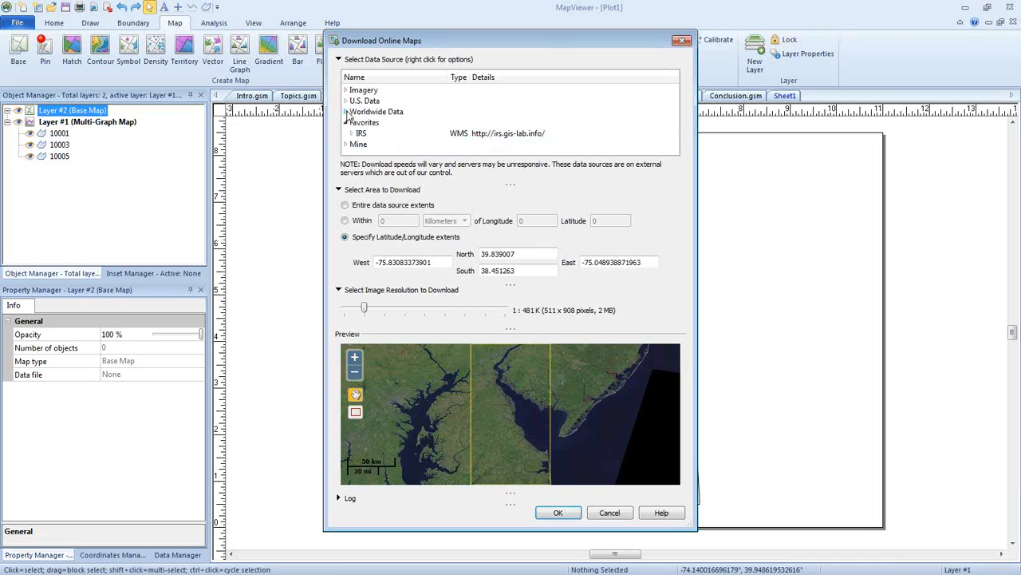
left_click(353, 134)
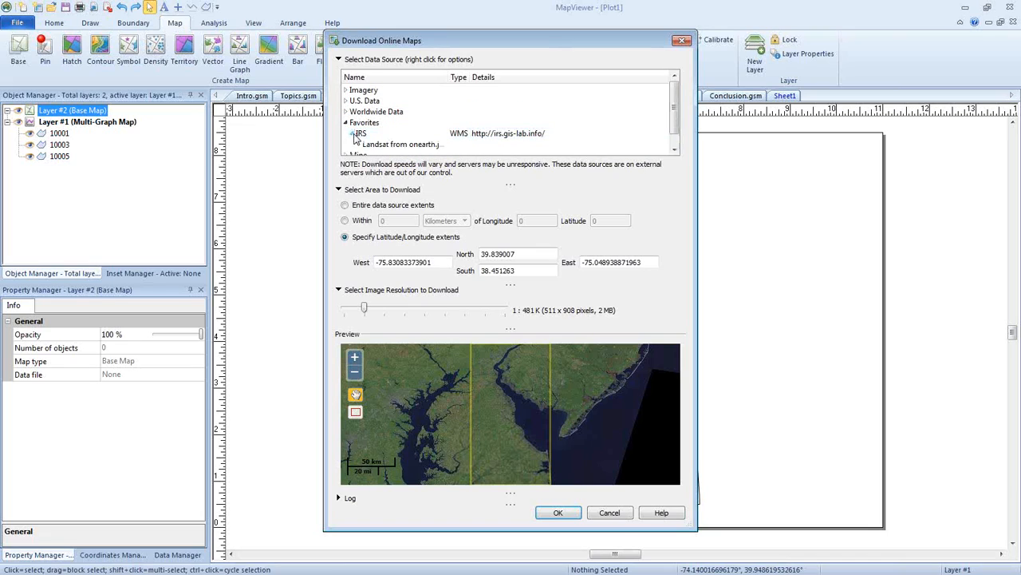
left_click(391, 147)
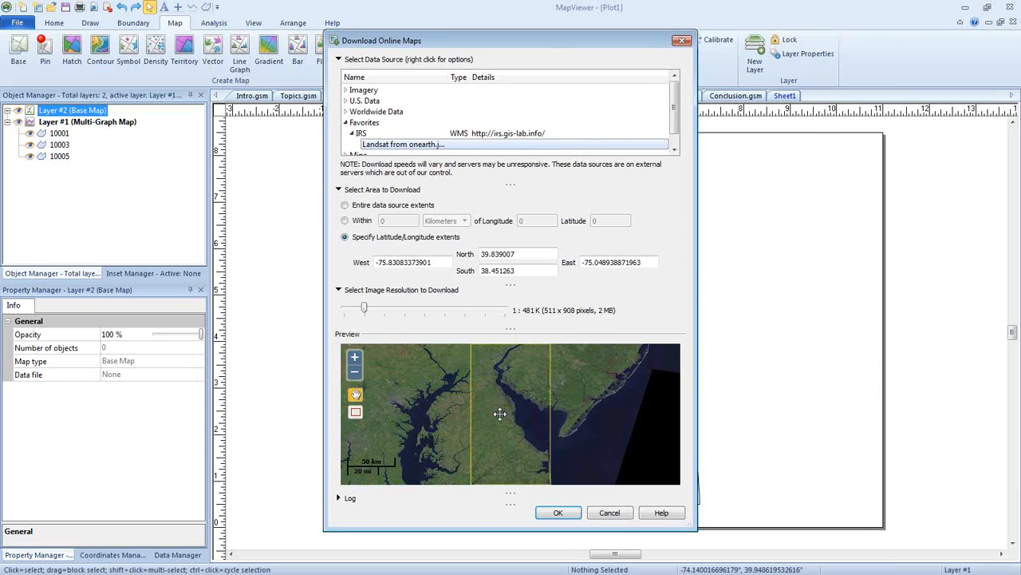
Download the Landsat image at 1:467 K for a drawn area of about 38.38 to 39.90 latitude and -76.24 to -74.68 longitude.
scroll(500, 412, "down", 1)
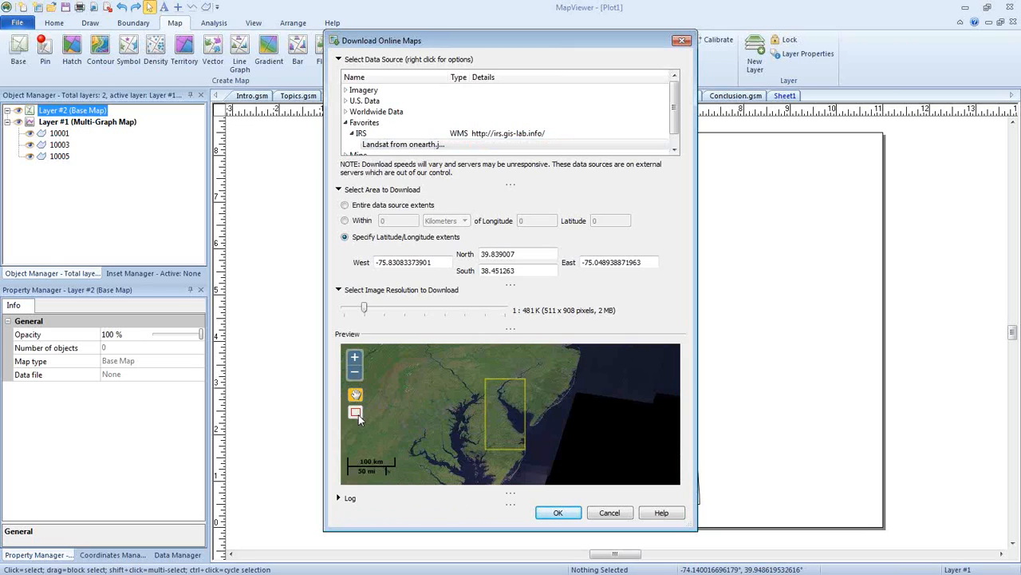
left_click(357, 413)
left_click_drag(464, 375, 542, 452)
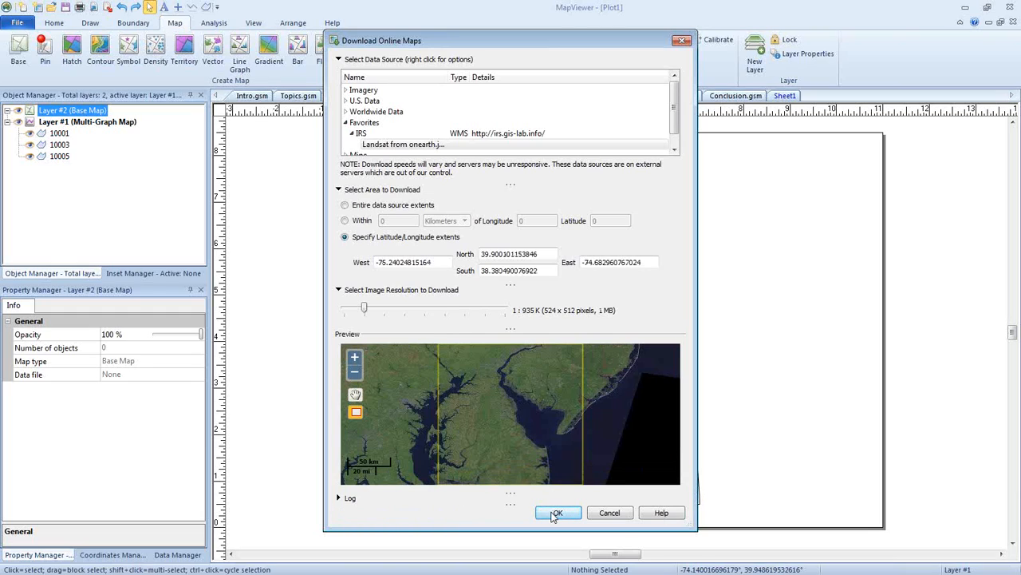
left_click(387, 309)
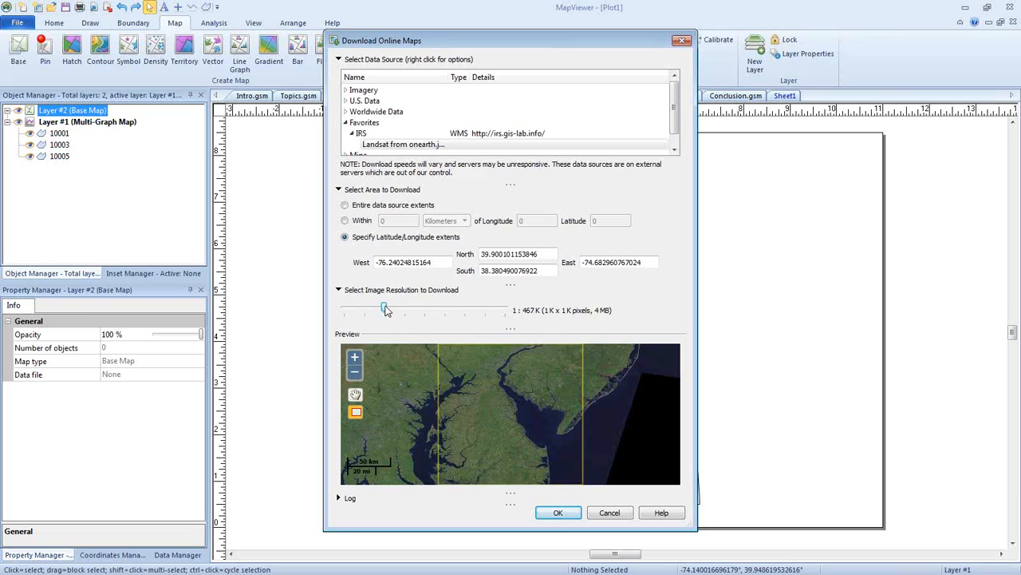
left_click(569, 515)
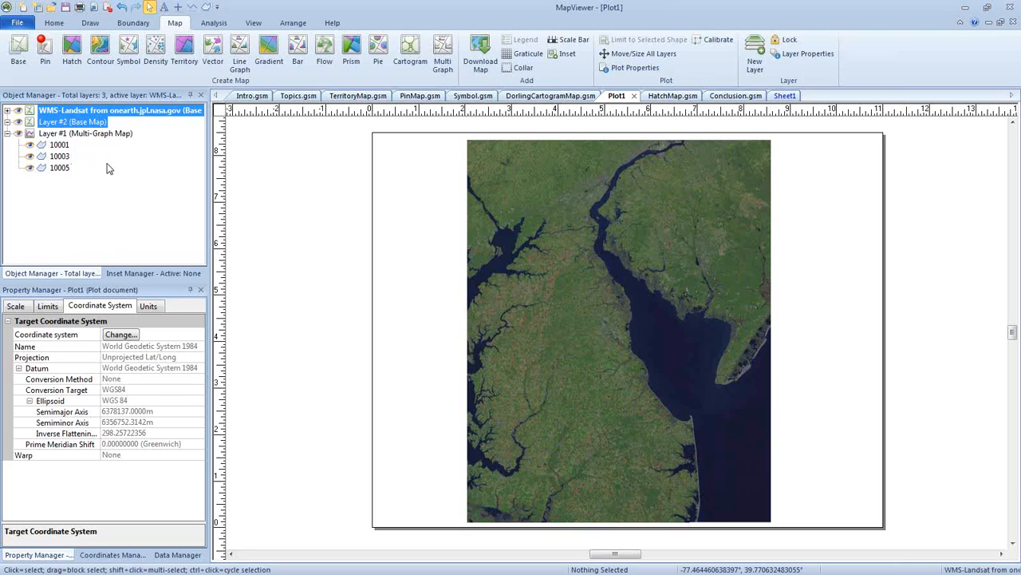
Move the WMS-Landsat layer beneath the Layer #1 multi-graph map in the layer order.
left_click(111, 114)
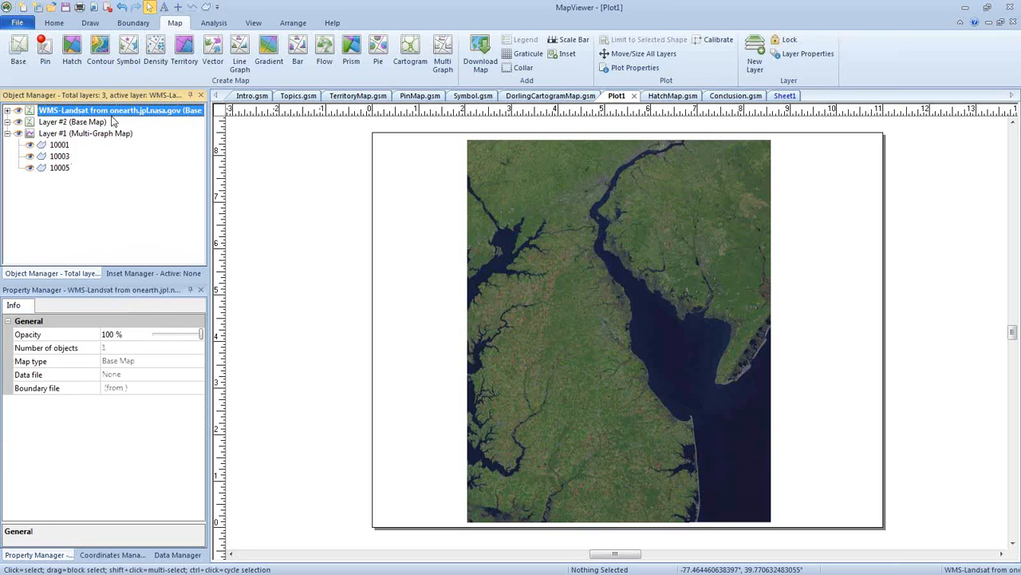
mouse_move(83, 108)
left_mouse_down()
mouse_move(64, 122)
mouse_move(59, 169)
left_mouse_up()
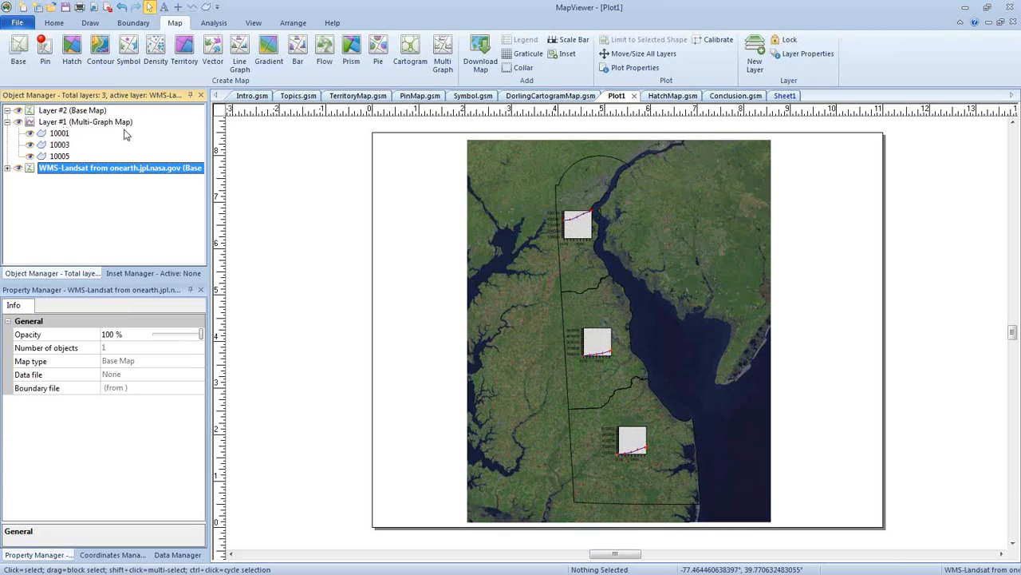
Set the line color of county boundaries 10001, 10003 and 10005 in the multi-graph layer to White.
left_click(60, 135)
left_click(61, 157, "shift")
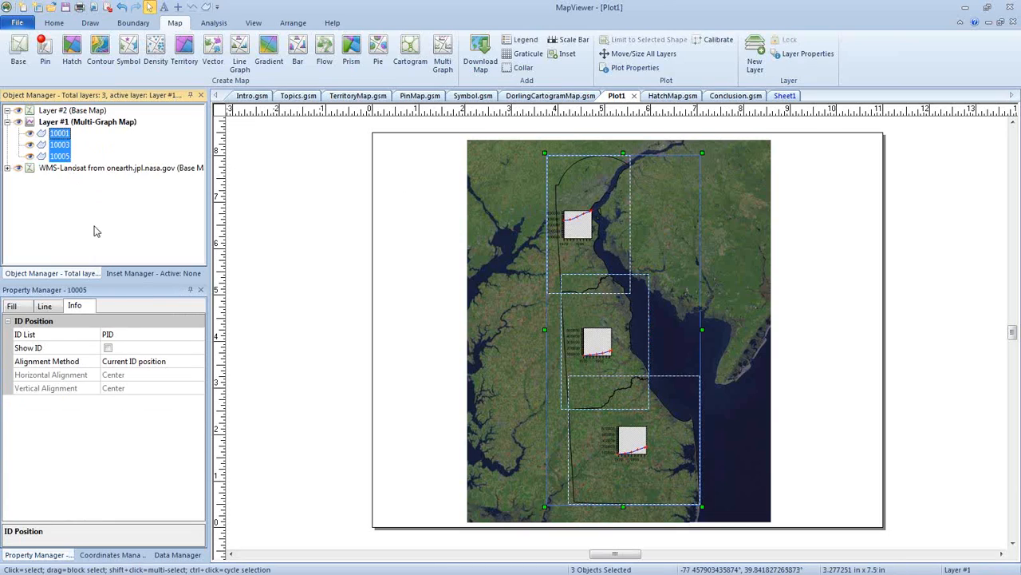
left_click(45, 309)
left_click(118, 348)
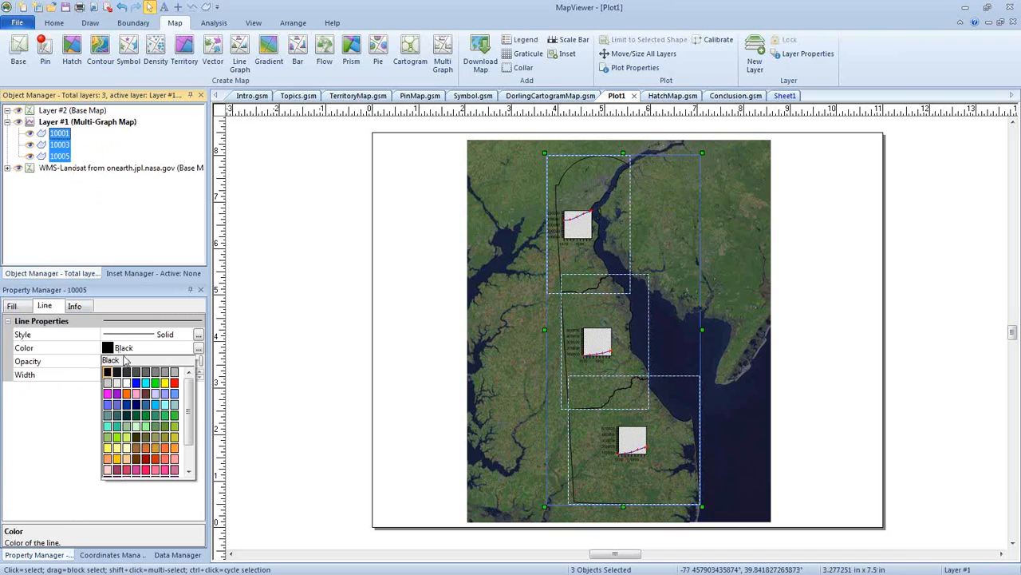
left_click(124, 386)
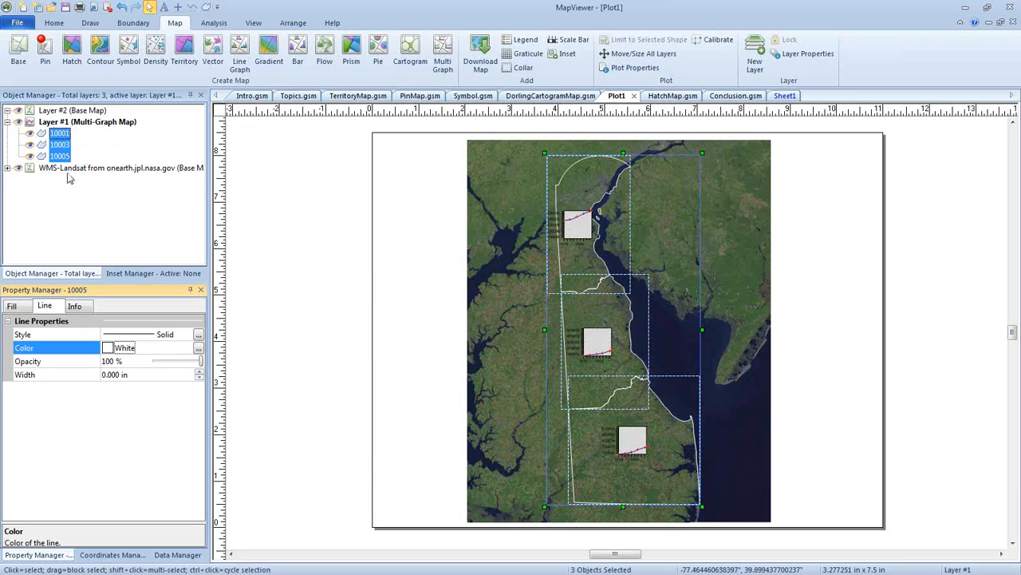
Set the axis tick line color of the Layer #1 multi-graph map to White.
left_click(87, 124)
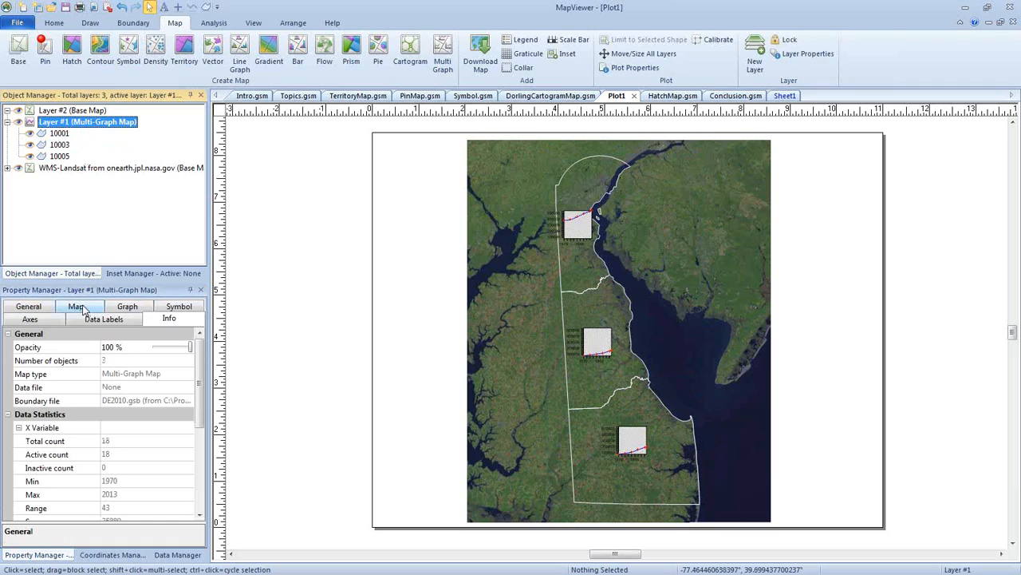
left_click(32, 319)
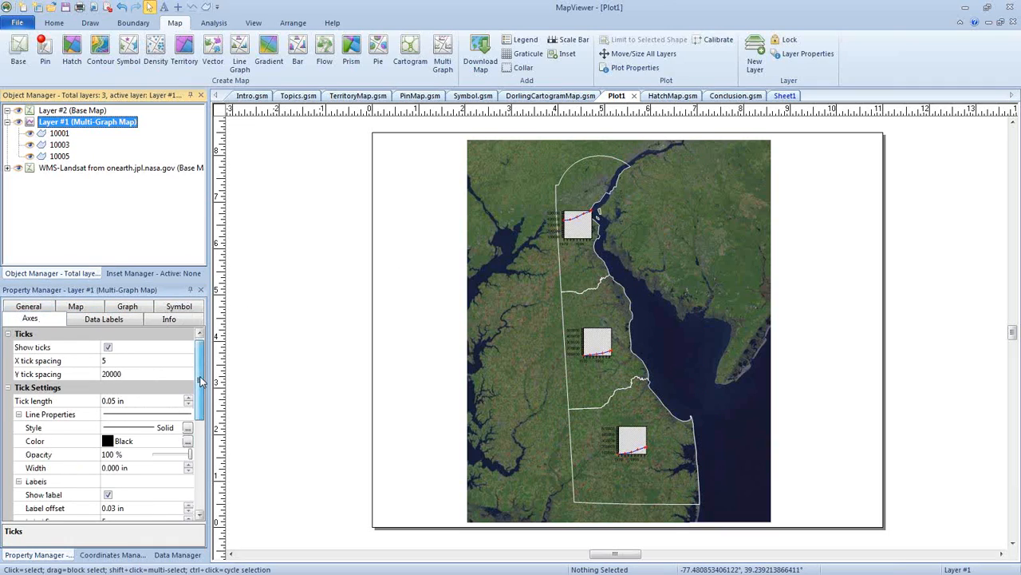
left_click_drag(198, 380, 198, 399)
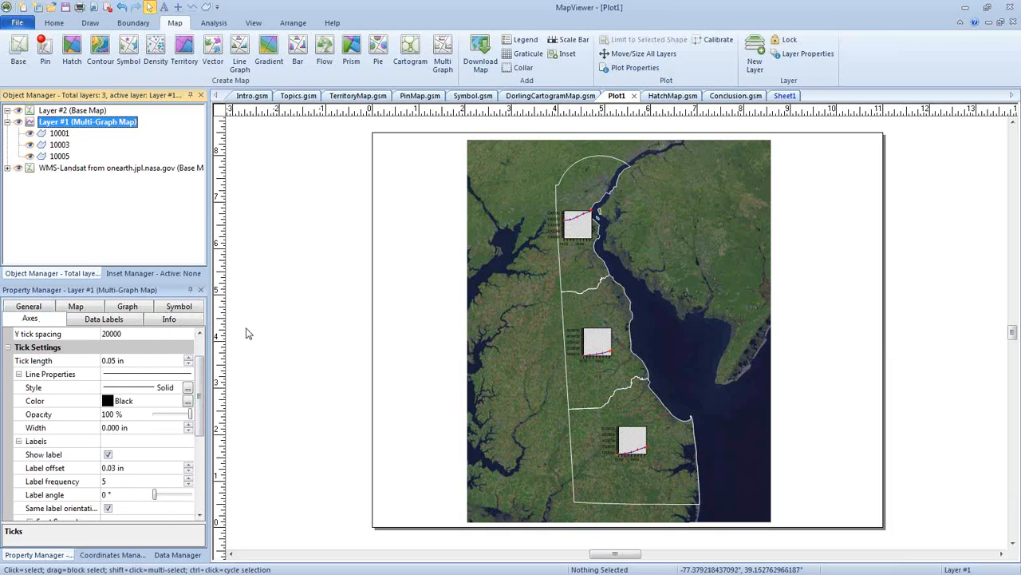
left_click(123, 402)
left_click(126, 435)
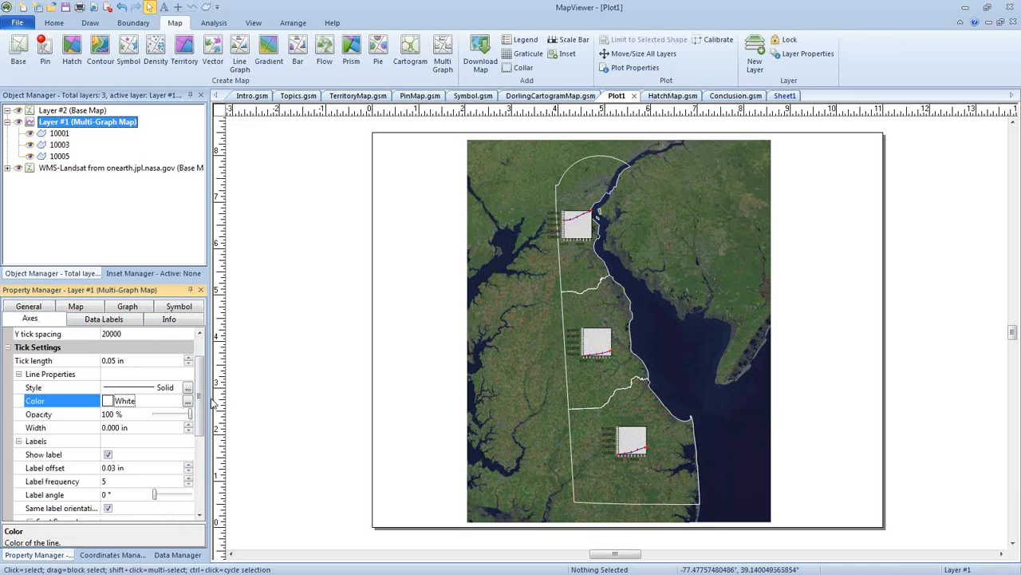
Set the line color of the graph background outline in the Layer #1 multi-graph map to White.
left_click_drag(200, 394, 205, 452)
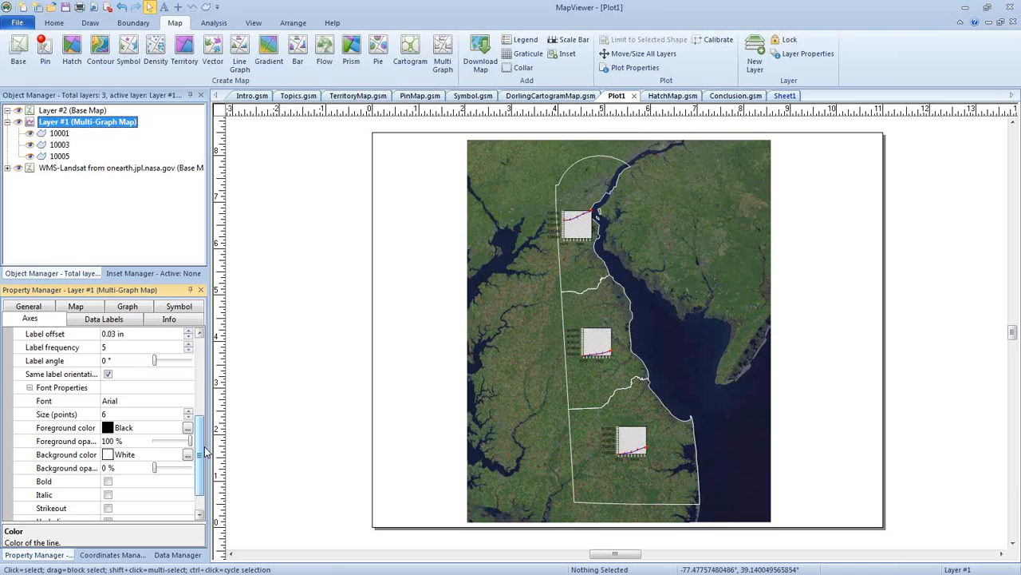
left_click(76, 308)
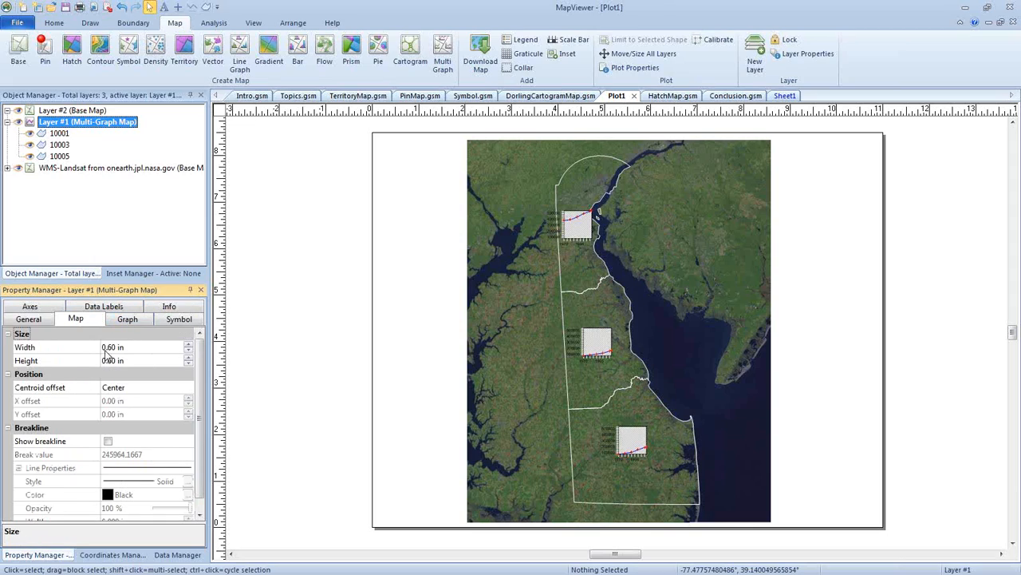
left_click(128, 319)
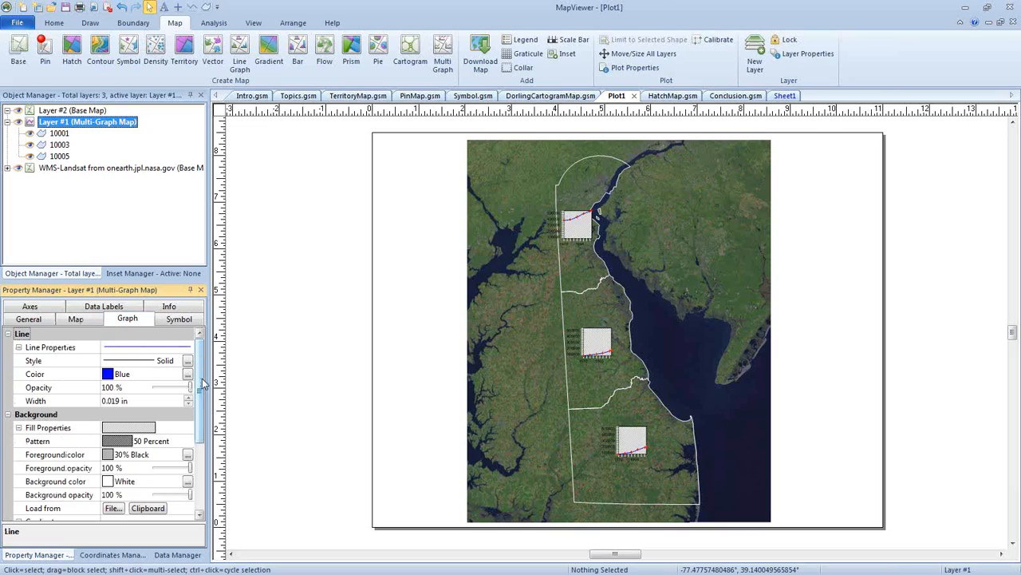
left_click_drag(204, 383, 206, 454)
left_click(120, 481)
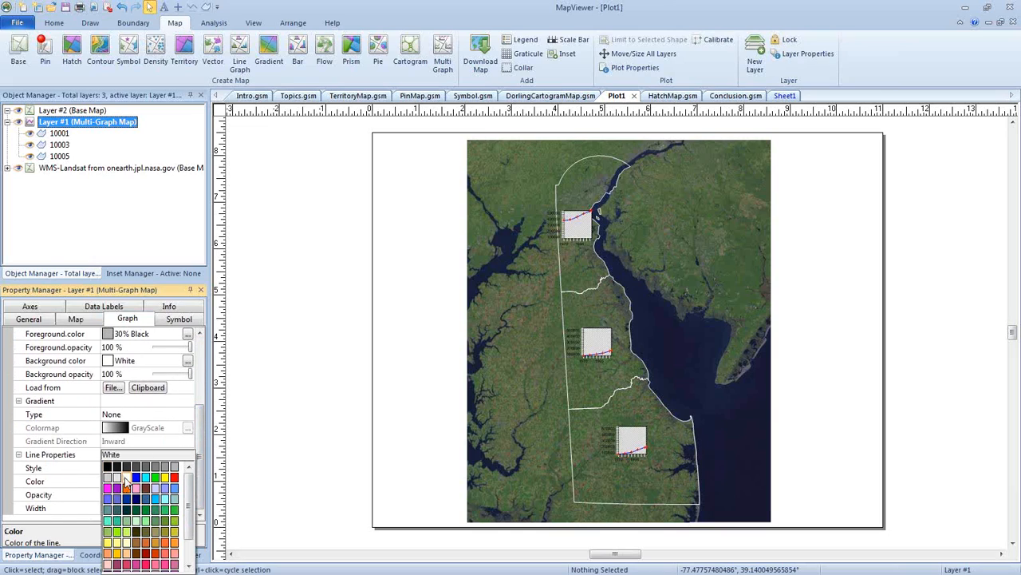
left_click(125, 478)
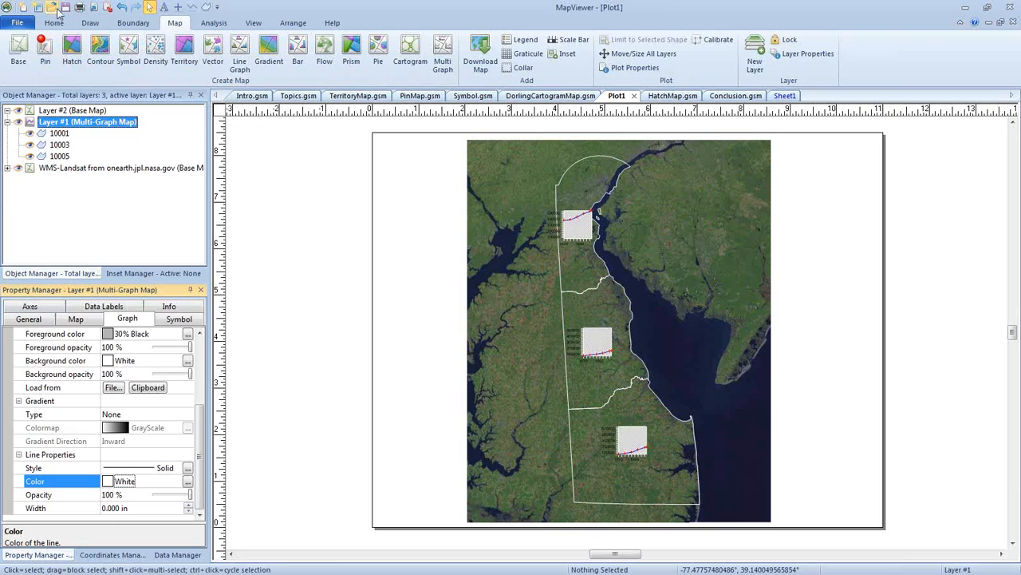
Start a text object near the page's left edge, enter %appdata% as its text, and discard it.
left_click(90, 22)
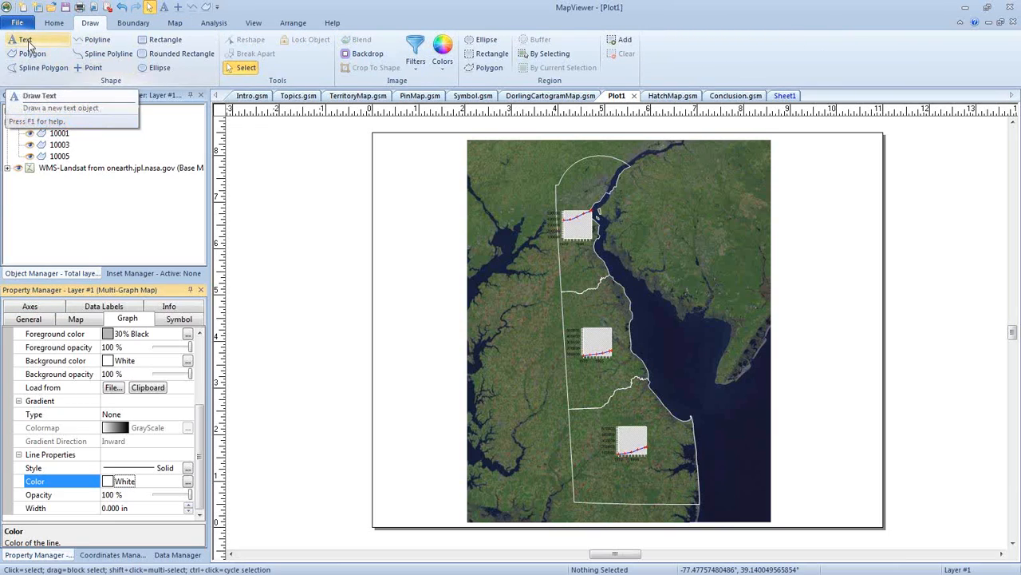
left_click(24, 39)
left_click(374, 247)
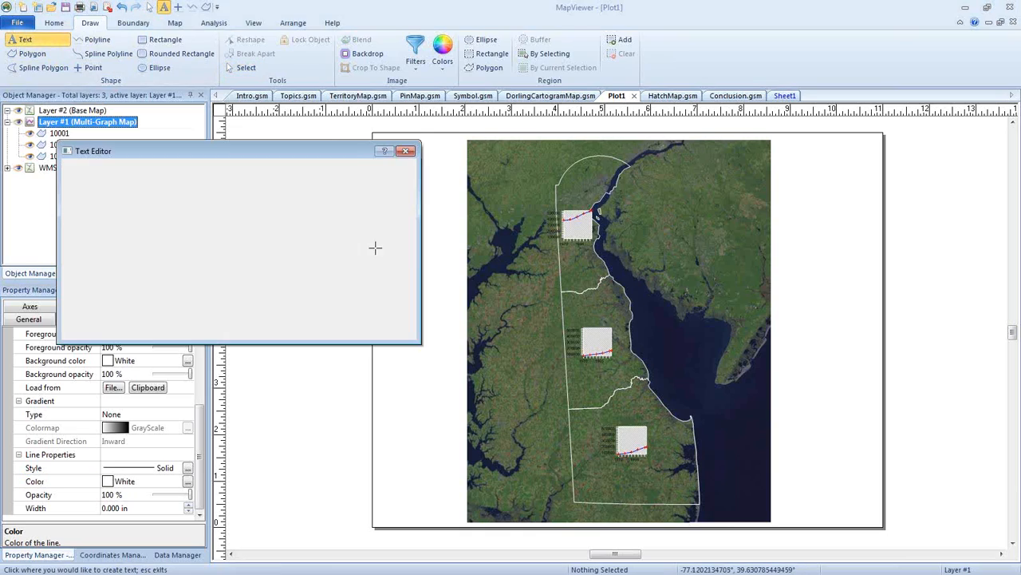
type("%")
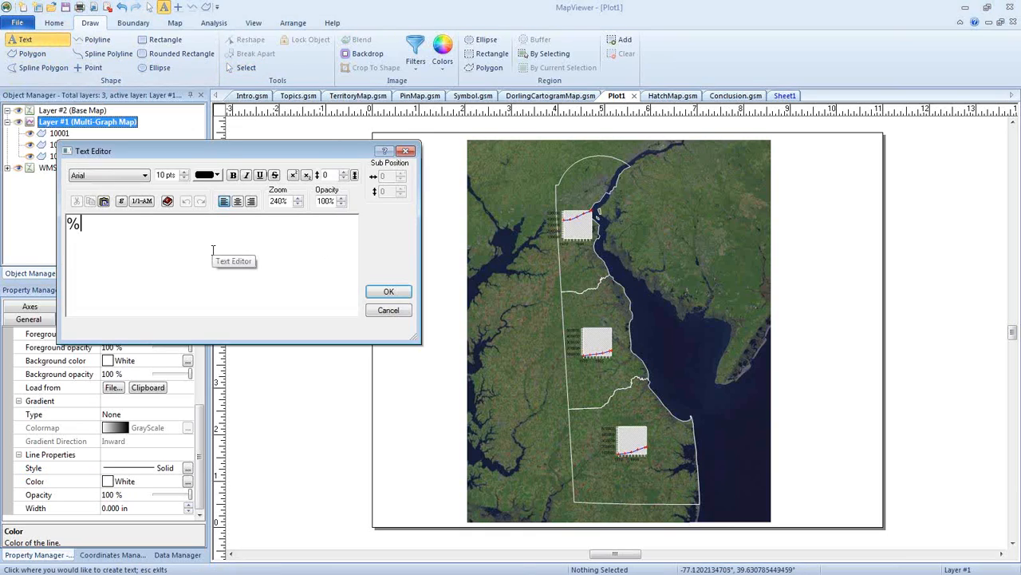
type("appdata")
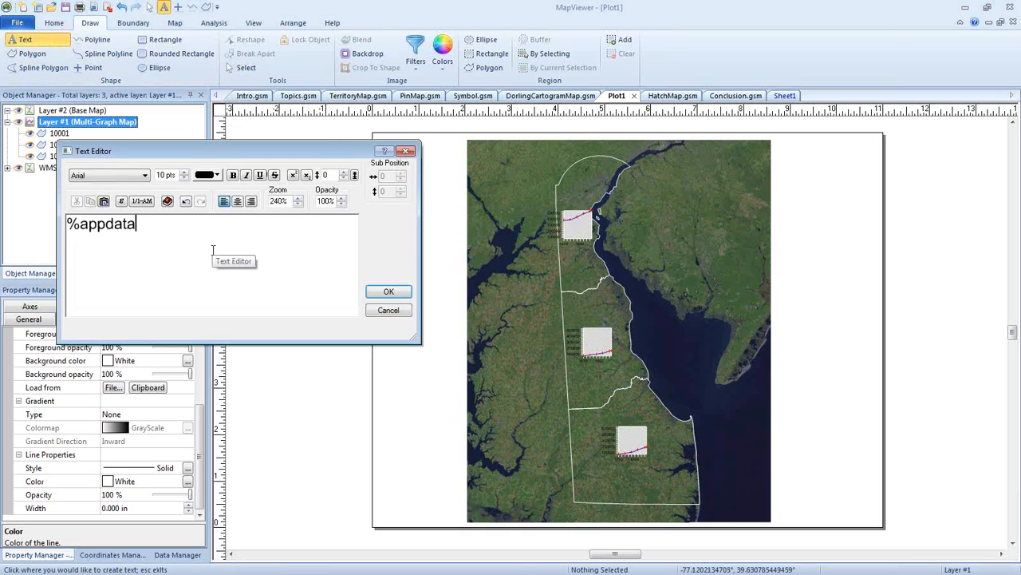
type("%")
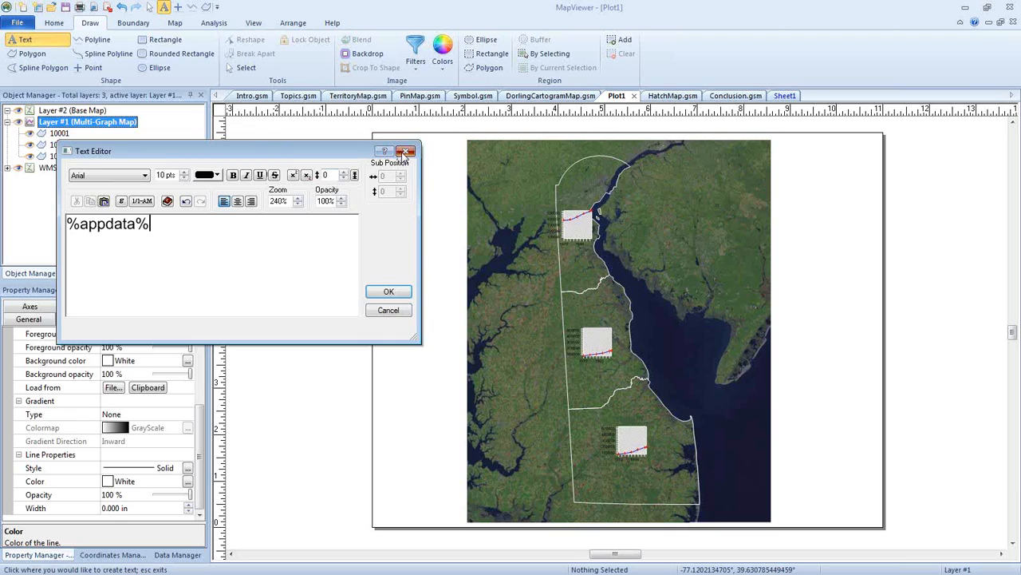
left_click(406, 151)
Show the Conclusion.gsm document.
left_click(741, 97)
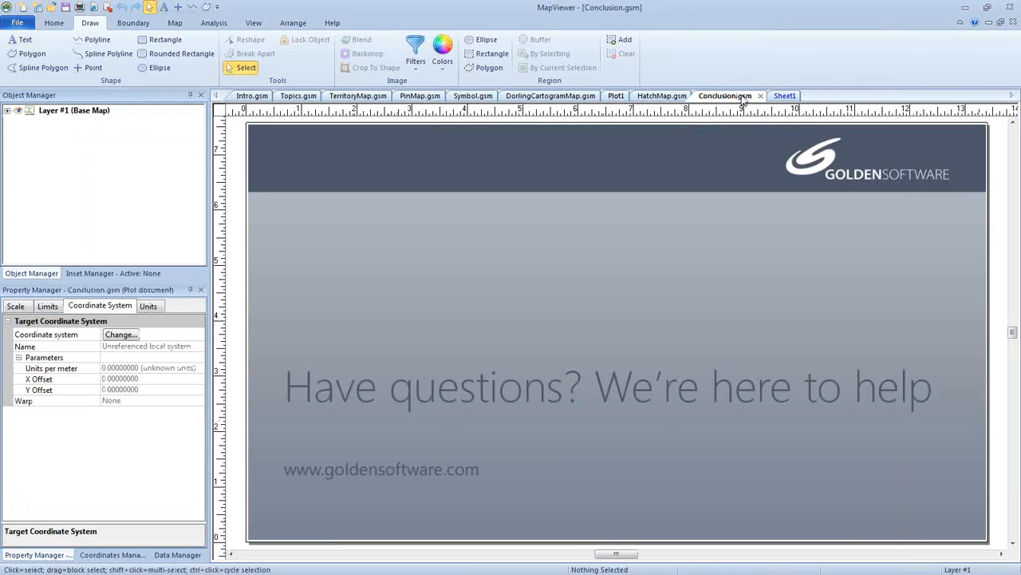